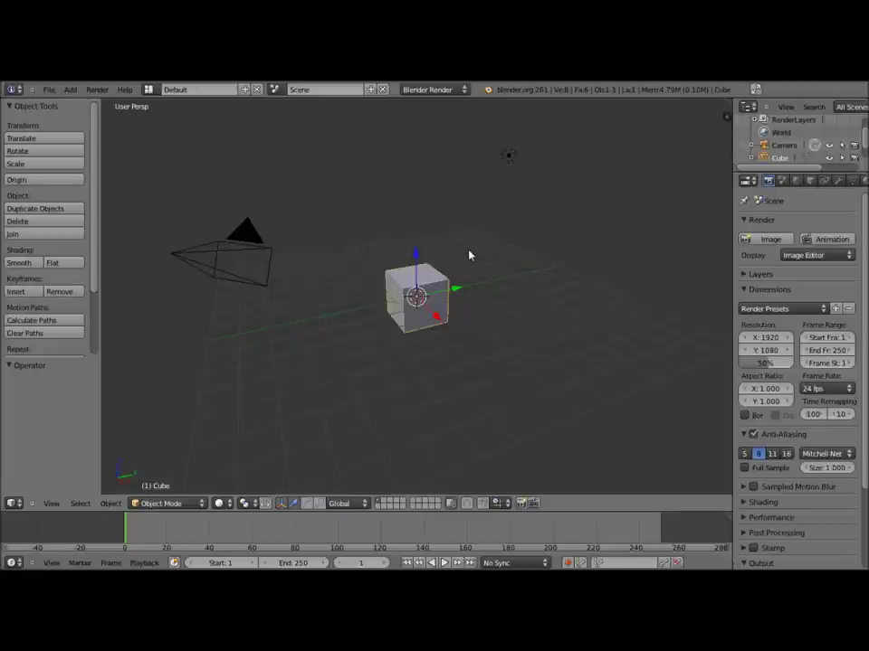
Bring up the delete confirmation for the default cube with X.
key("x")
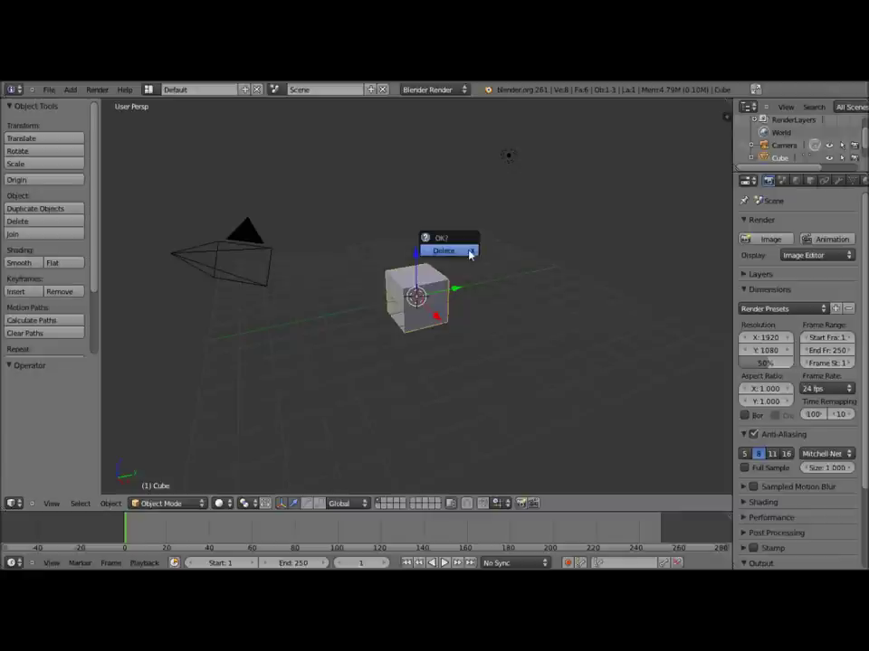
left_click(469, 253)
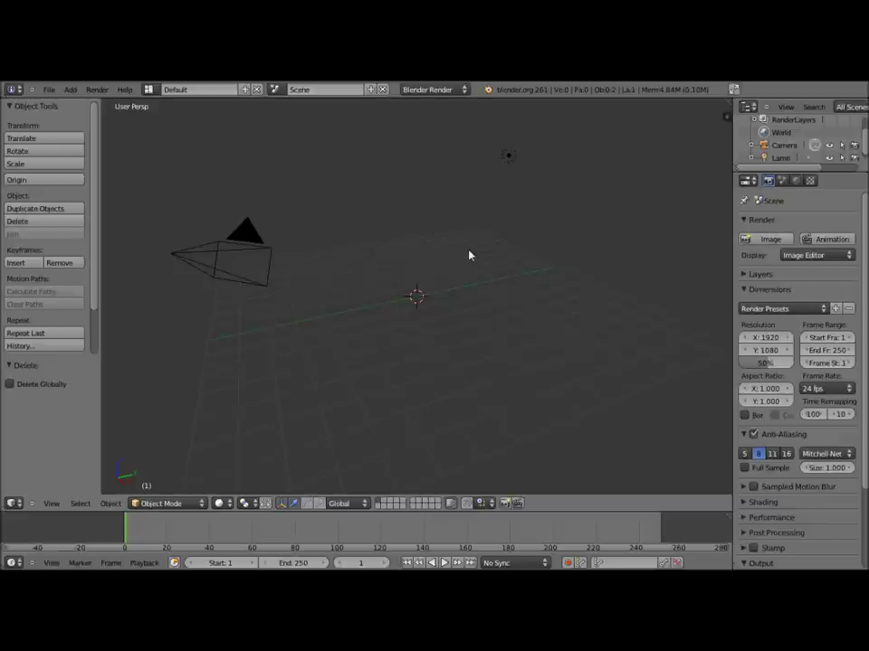
left_click(50, 90)
In User Preferences, enable 'Add Mesh: ANT Landscape' from the Add Mesh add-on category.
left_click(74, 91)
left_click(49, 89)
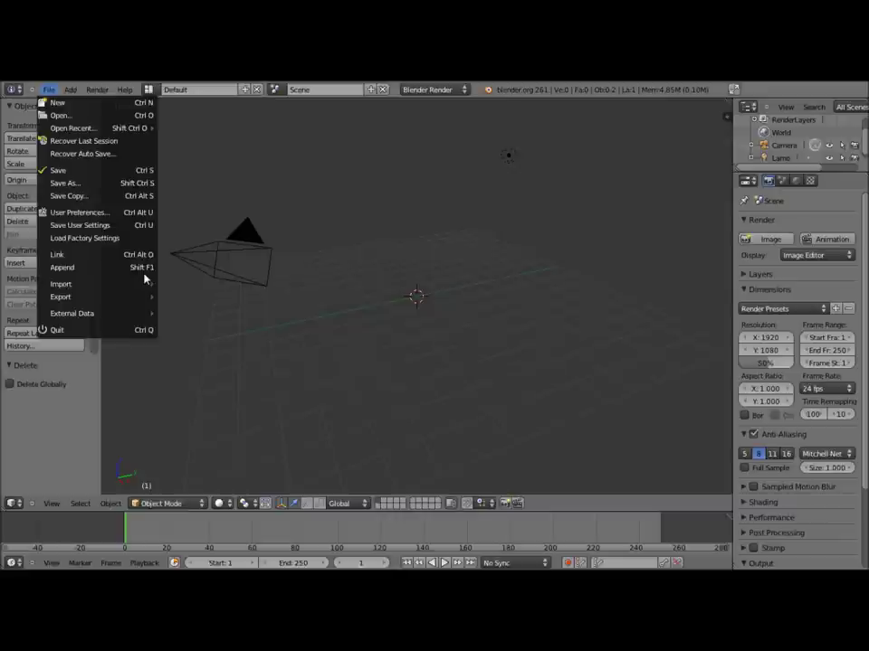
left_click(95, 212)
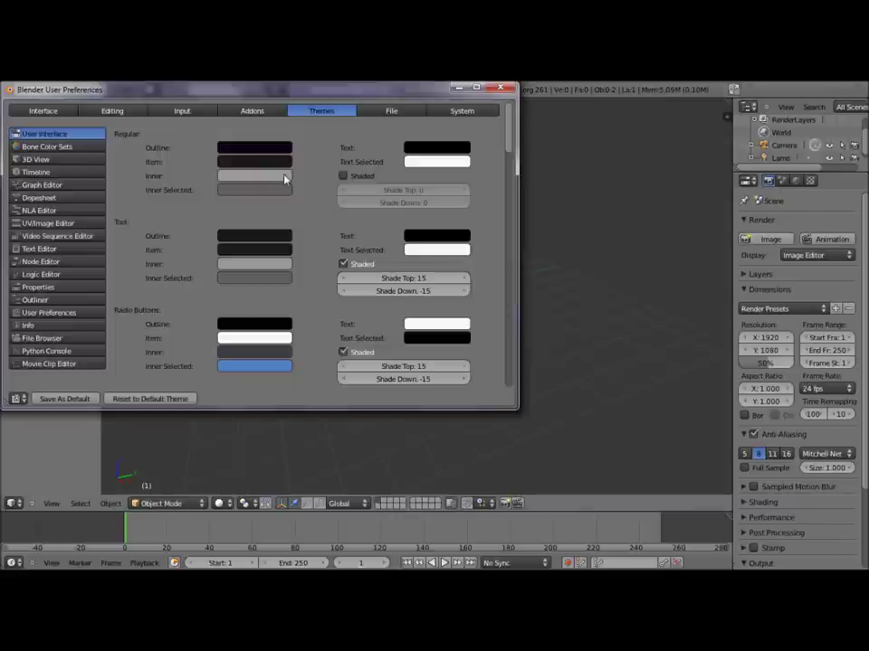
left_click(251, 111)
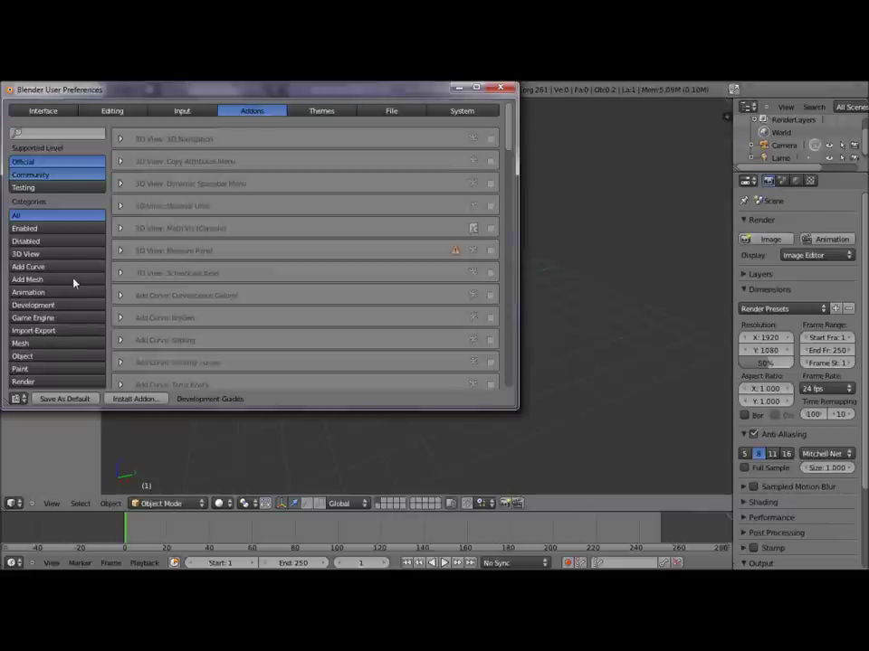
left_click(74, 283)
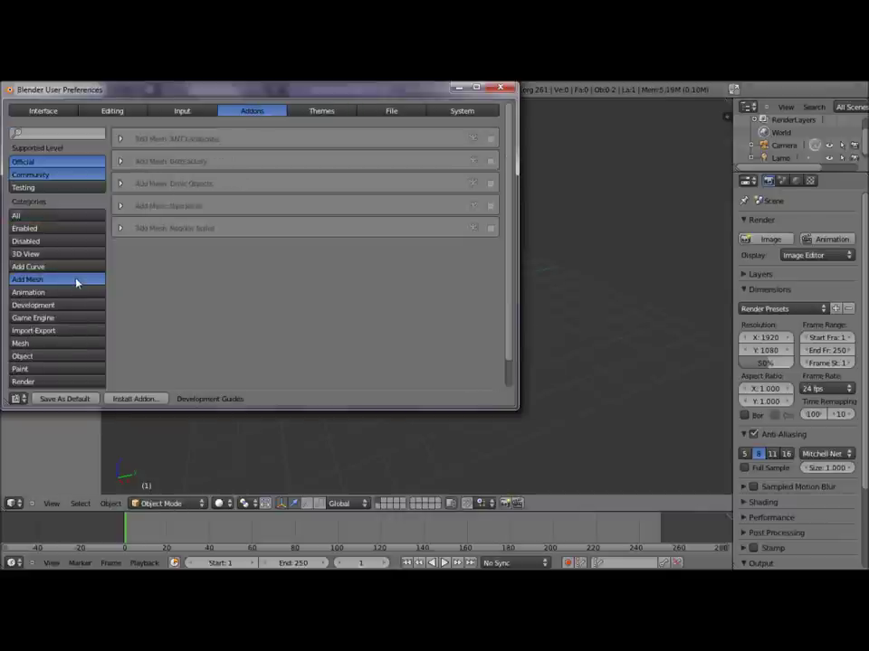
left_click(490, 141)
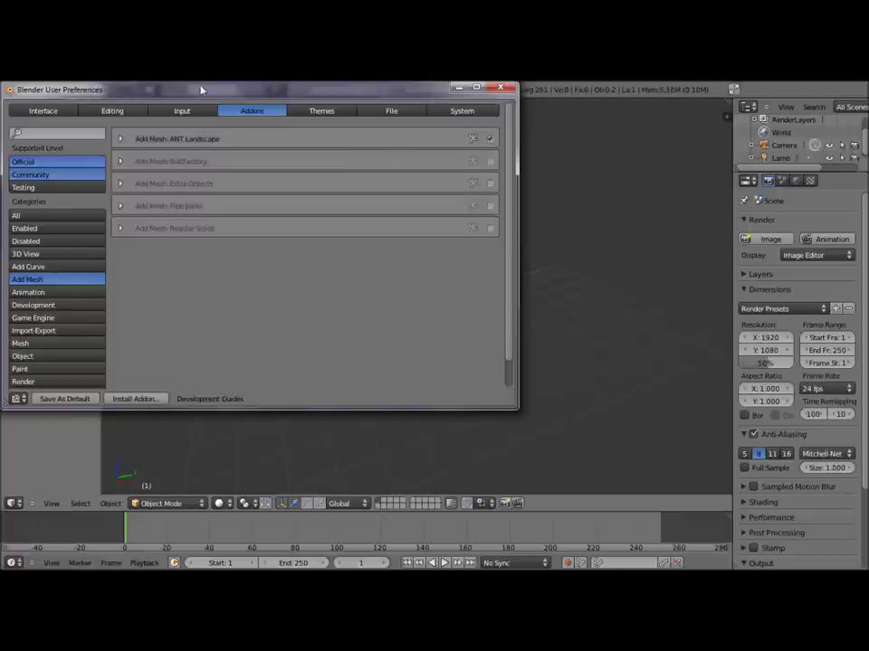
left_click(498, 89)
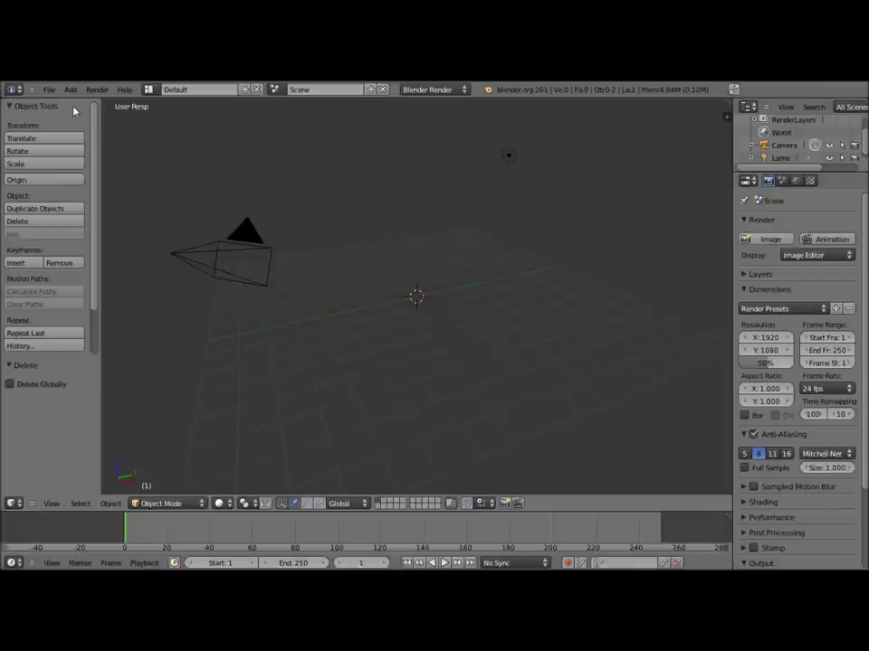
left_click(71, 89)
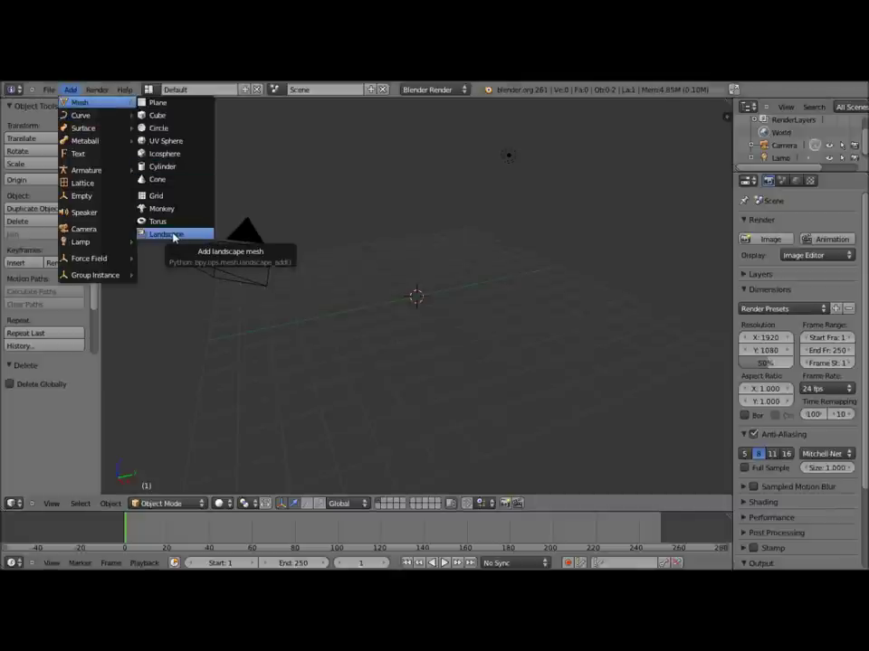
Add a Landscape mesh (multiFractal, 64 subdivisions, mesh size 2.00) and zoom to view it.
left_click(69, 90)
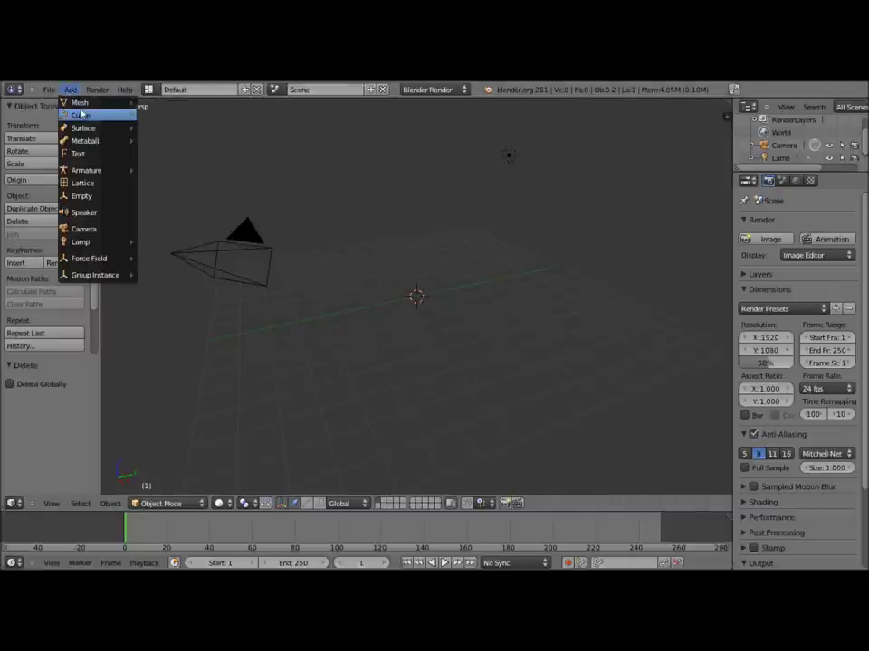
mouse_move(86, 102)
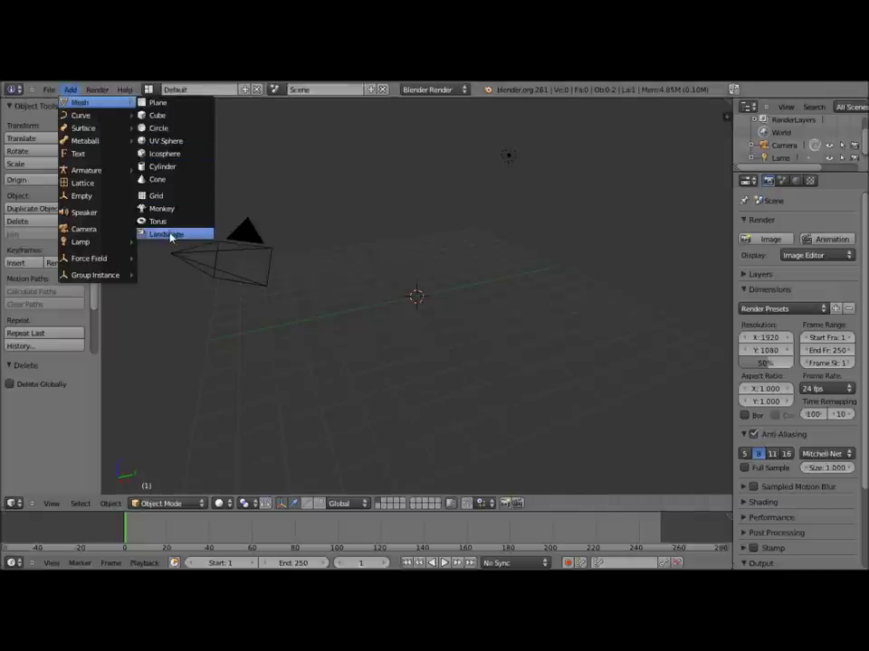
left_click(167, 235)
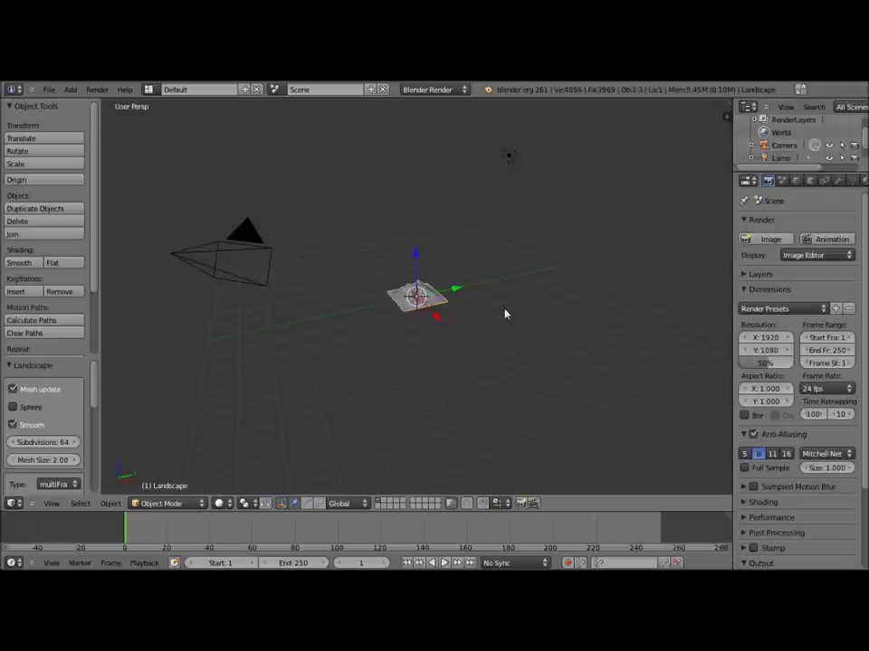
scroll(406, 329, "up", 3)
scroll(402, 332, "up", 2)
scroll(403, 331, "up", 3)
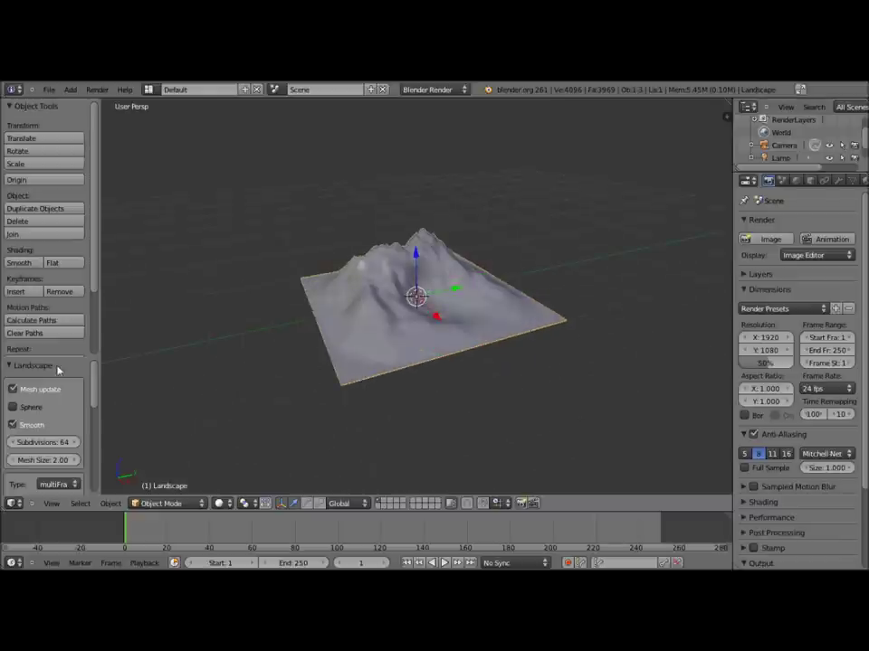
scroll(61, 364, "down", 2)
scroll(54, 316, "down", 2)
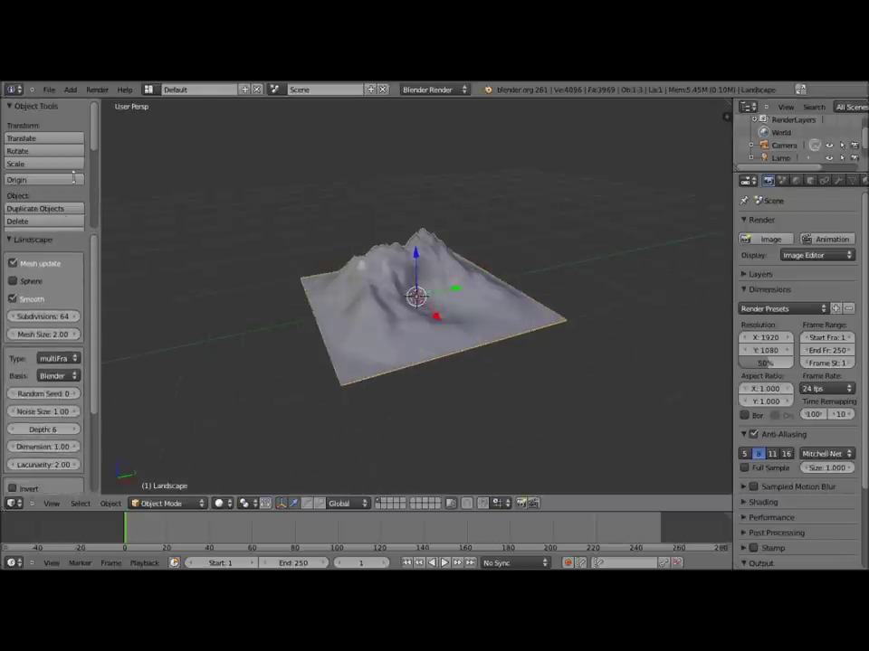
scroll(54, 271, "down", 3)
scroll(54, 226, "down", 1)
scroll(99, 140, "up", 1)
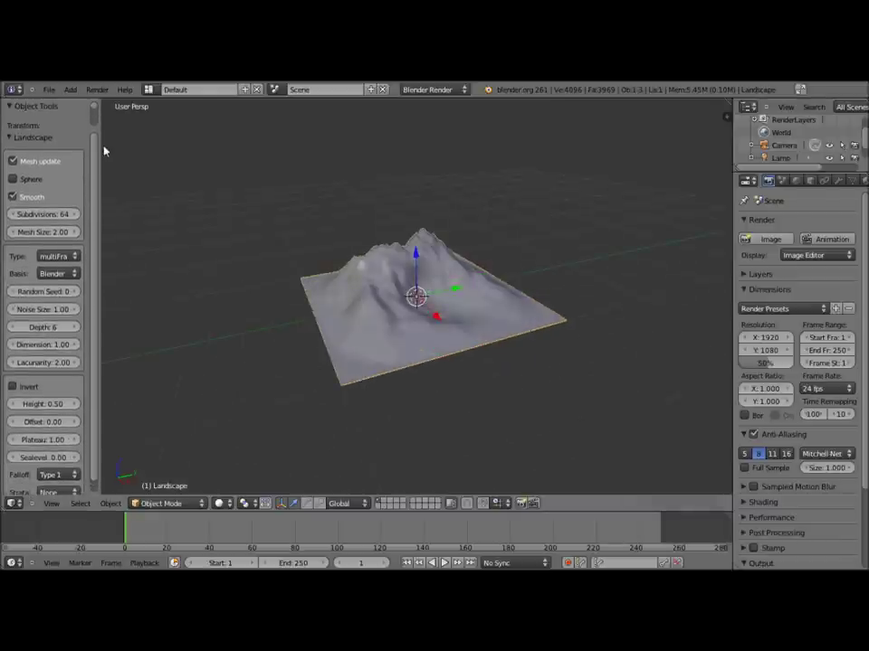
Widen the tool shelf and turn on Smooth shading for the landscape.
left_click_drag(99, 152, 188, 151)
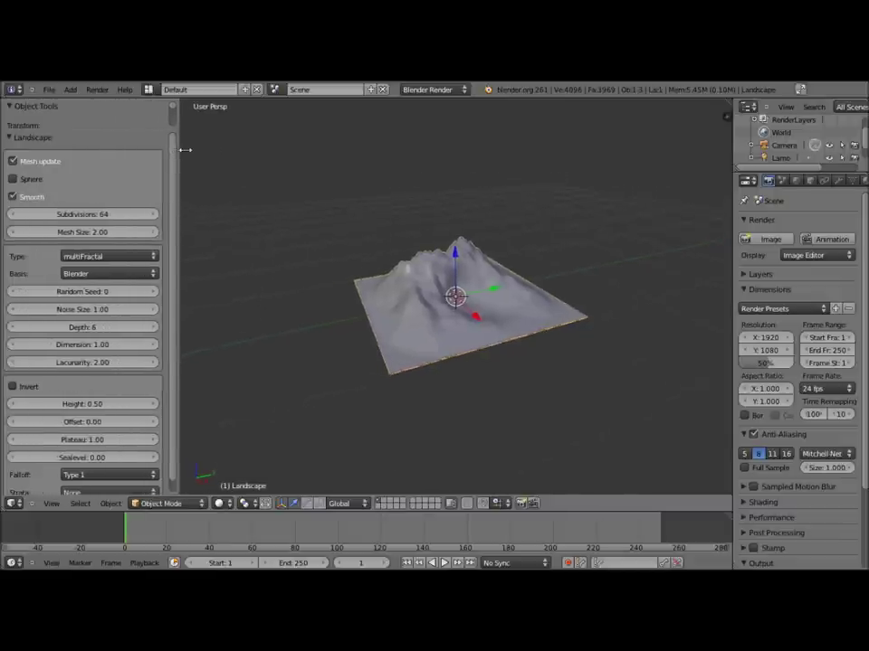
left_click_drag(188, 151, 200, 151)
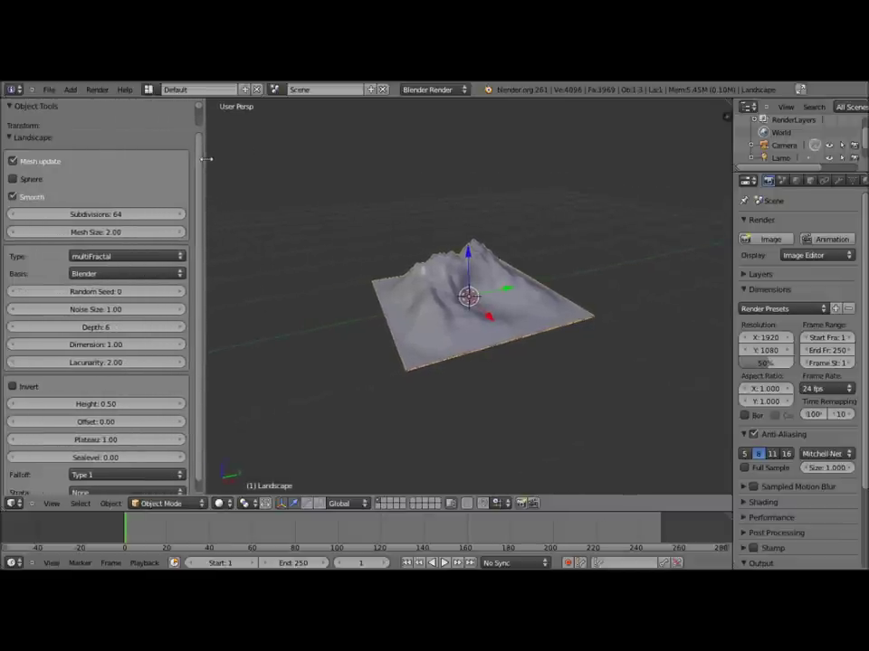
left_click(12, 197)
left_click(13, 197)
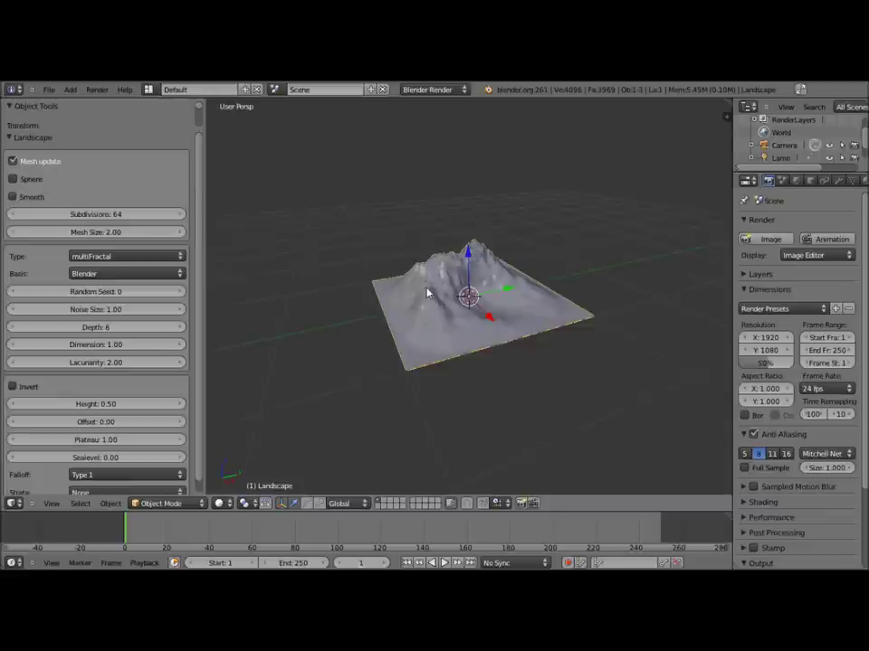
scroll(426, 290, "up", 4)
left_click(29, 197)
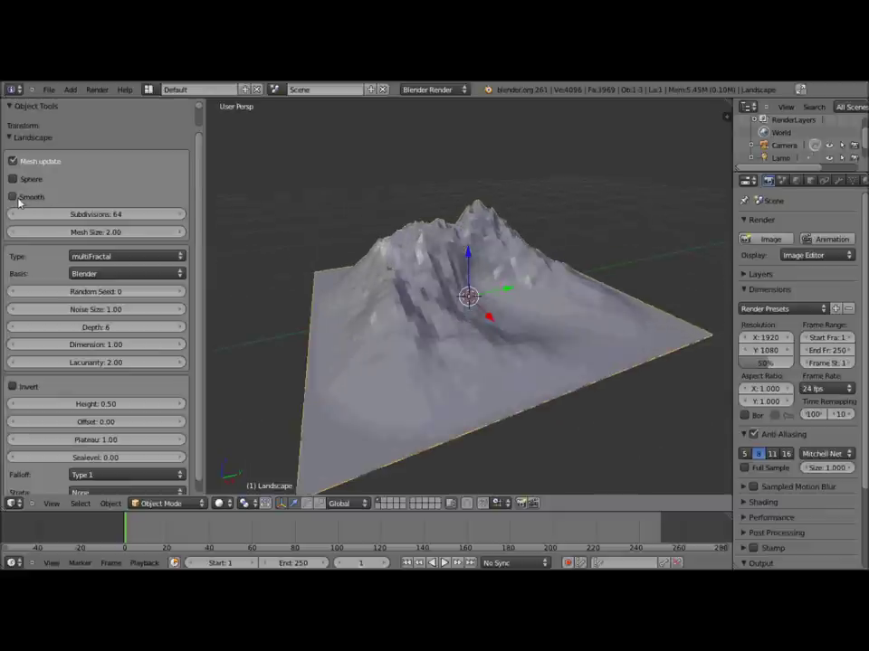
left_click(22, 197)
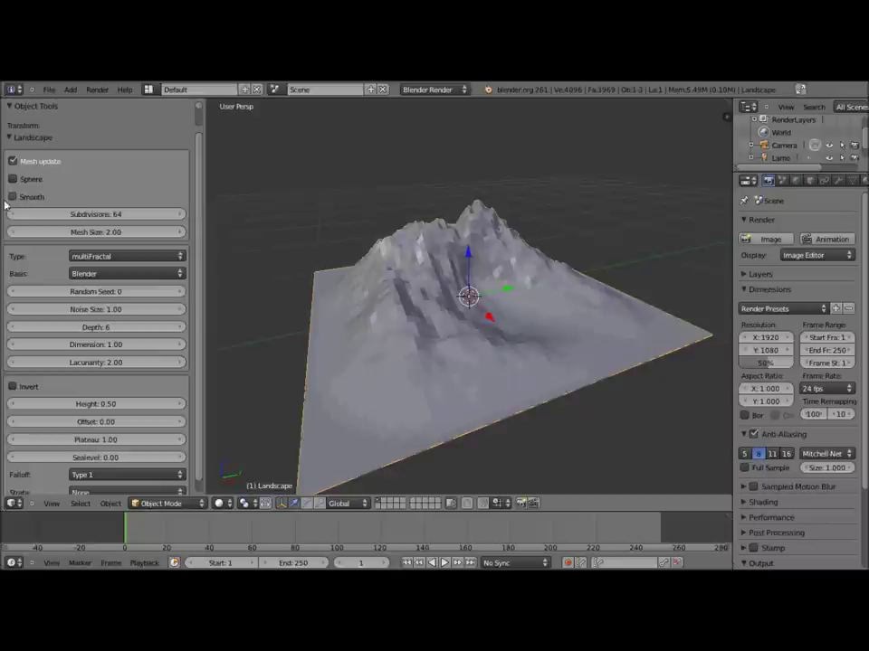
left_click(12, 197)
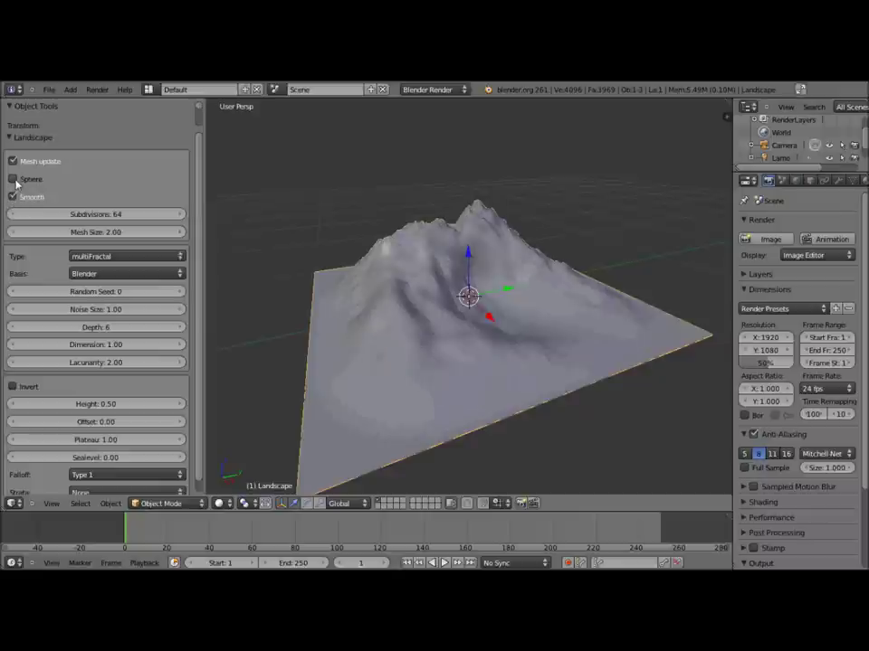
left_click(13, 180)
scroll(573, 287, "down", 3)
scroll(558, 286, "down", 2)
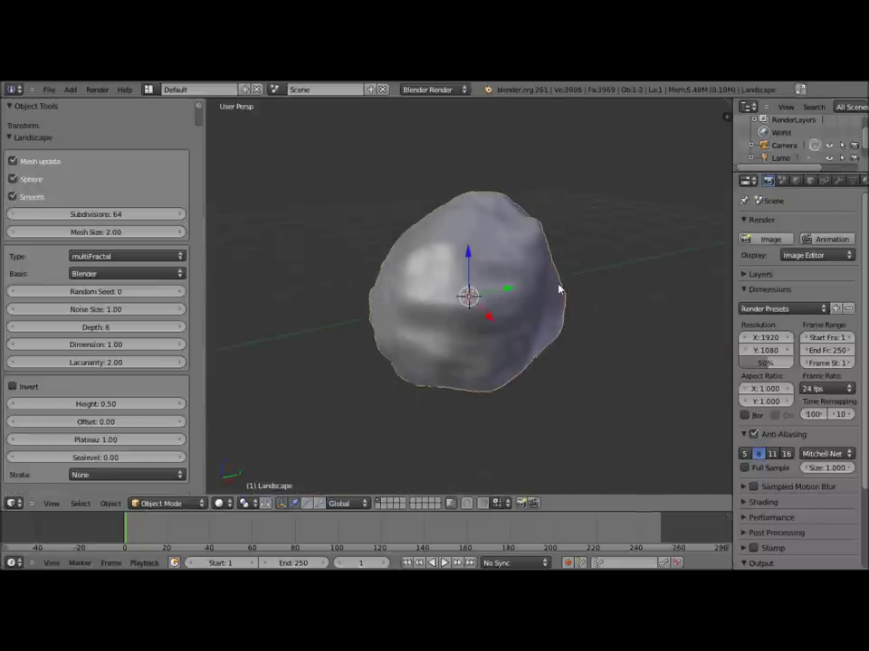
scroll(488, 329, "down", 2)
mouse_move(489, 330)
middle_mouse_down()
mouse_move(353, 334)
mouse_move(384, 229)
mouse_move(473, 117)
mouse_move(545, 179)
mouse_move(418, 341)
mouse_move(546, 401)
mouse_move(633, 254)
mouse_move(512, 215)
mouse_move(341, 242)
mouse_move(388, 313)
mouse_move(447, 336)
mouse_move(565, 235)
middle_mouse_up()
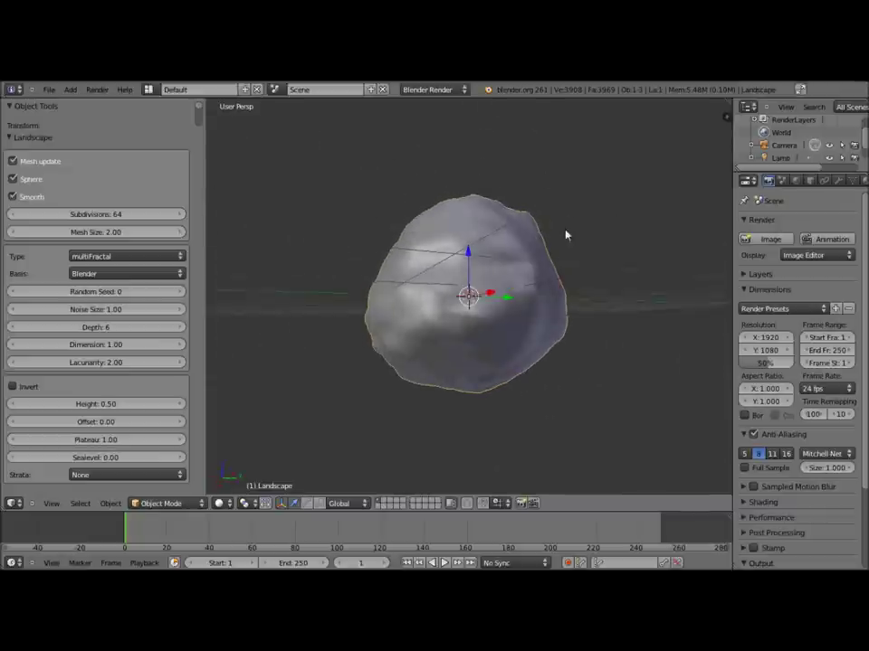
left_click(14, 180)
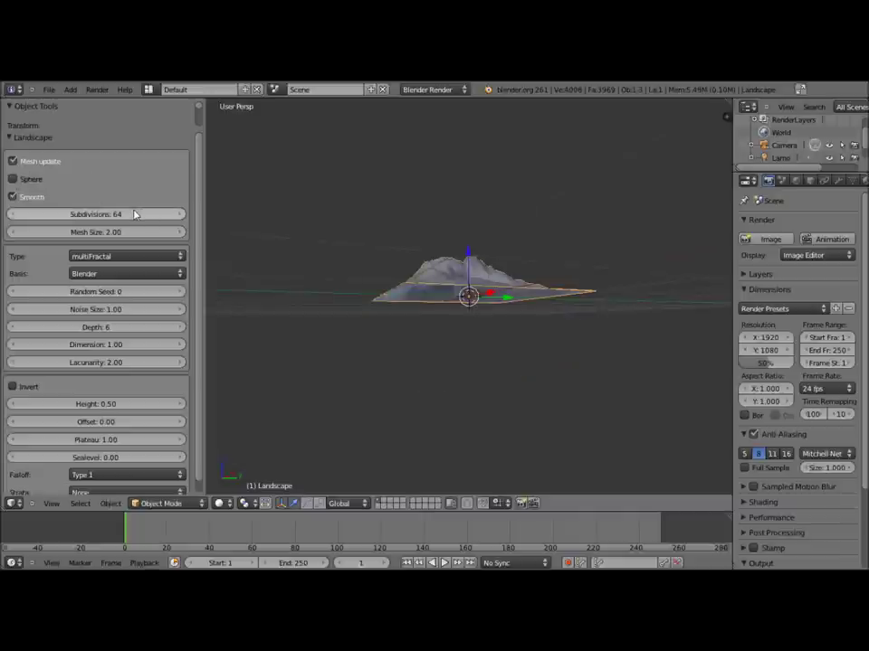
Raise the landscape's subdivisions to 128.
mouse_move(465, 329)
middle_mouse_down()
mouse_move(458, 449)
mouse_move(383, 473)
mouse_move(205, 273)
middle_mouse_up()
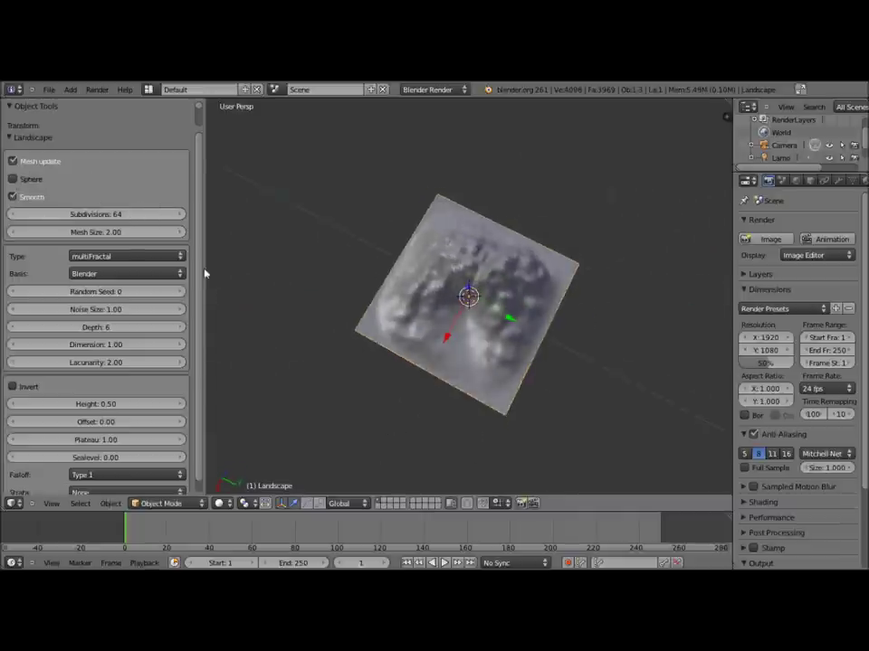
left_click(116, 214)
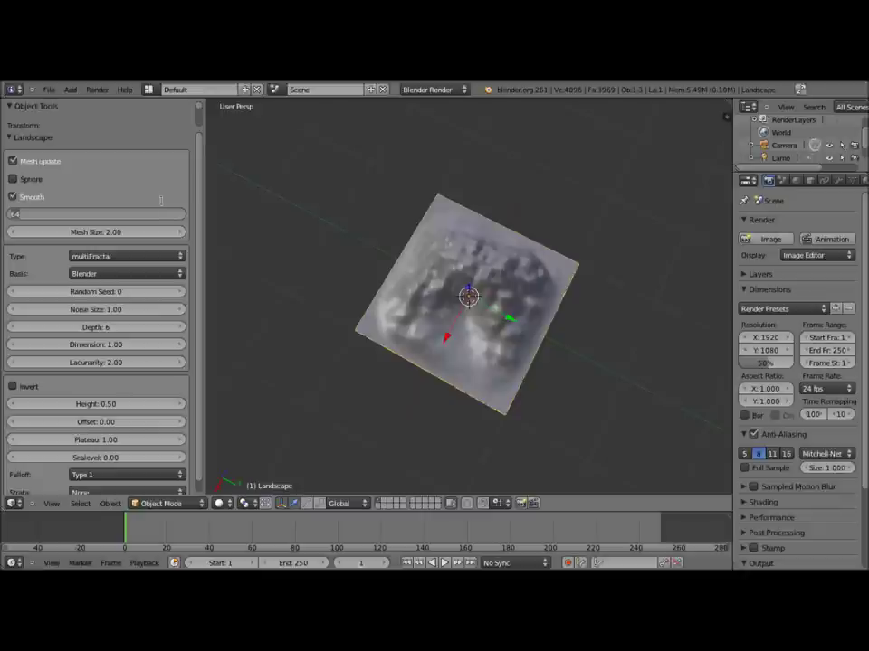
type("1")
key("Return")
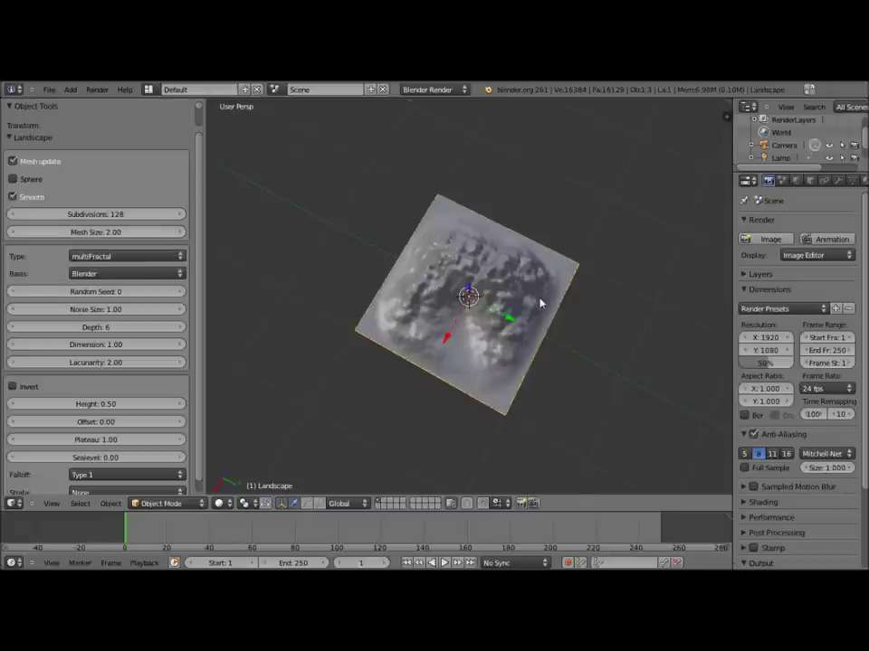
Orbit to a low side view of the terrain's mountain profile.
scroll(541, 303, "up", 3)
middle_click_drag(524, 312, 543, 170)
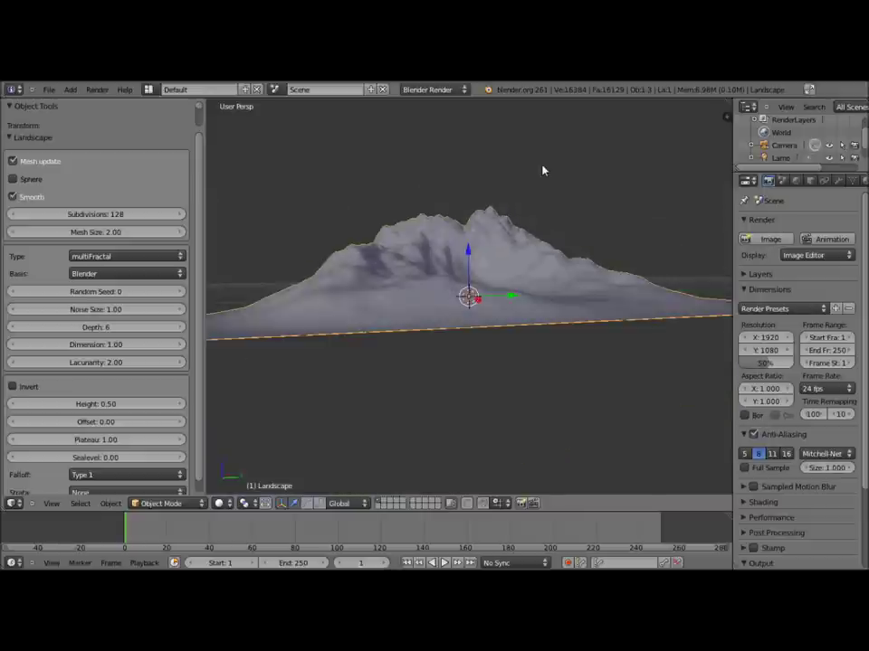
left_click(181, 257)
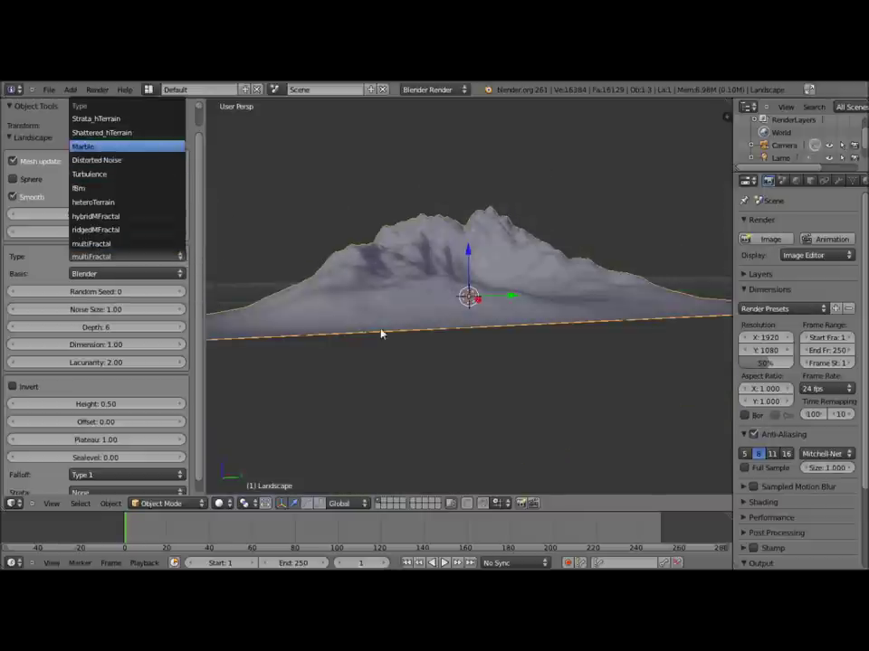
key("Return")
mouse_move(382, 305)
middle_mouse_down()
mouse_move(390, 358)
mouse_move(437, 412)
mouse_move(500, 384)
mouse_move(516, 395)
mouse_move(387, 434)
middle_mouse_up()
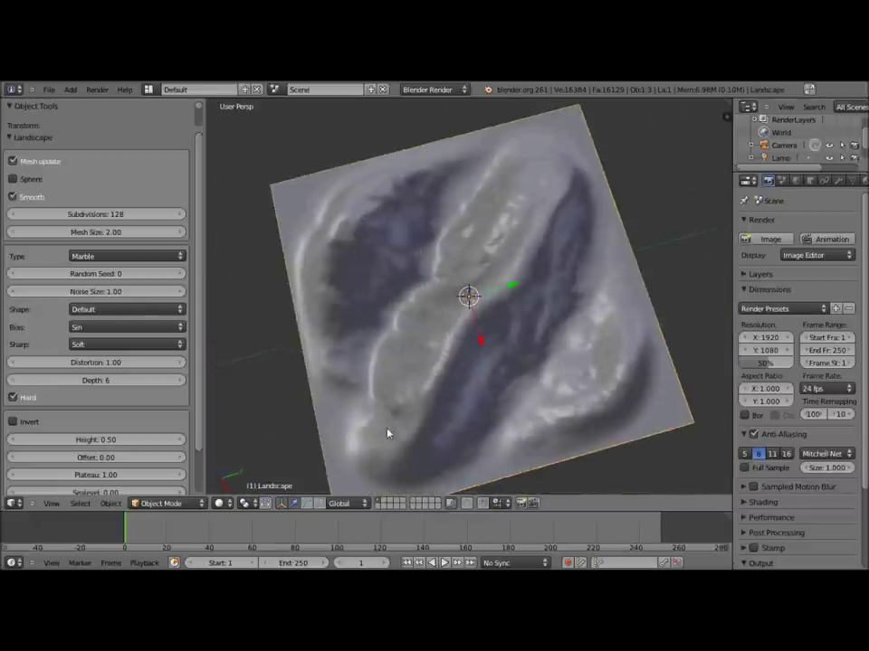
left_click(165, 257)
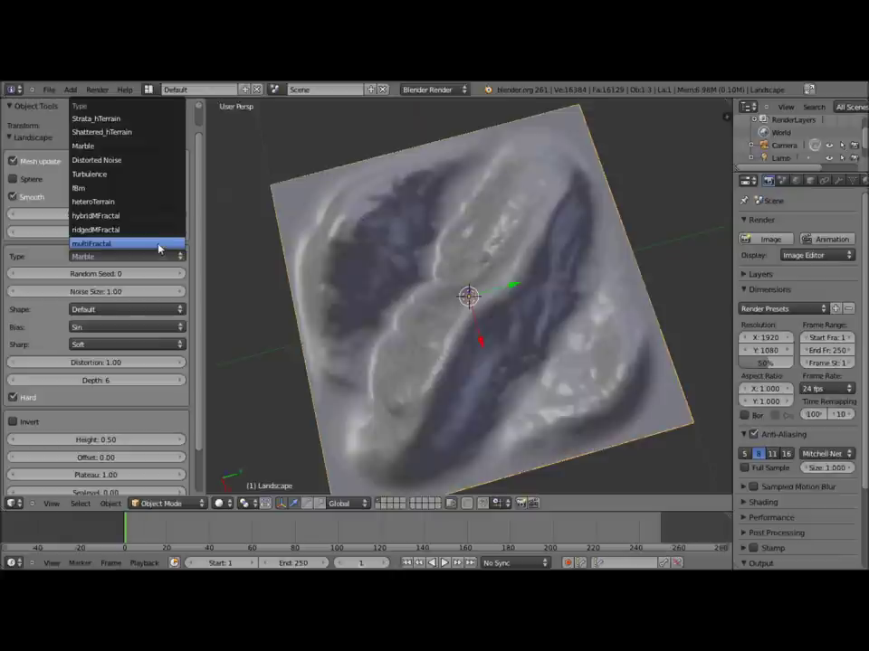
left_click(159, 245)
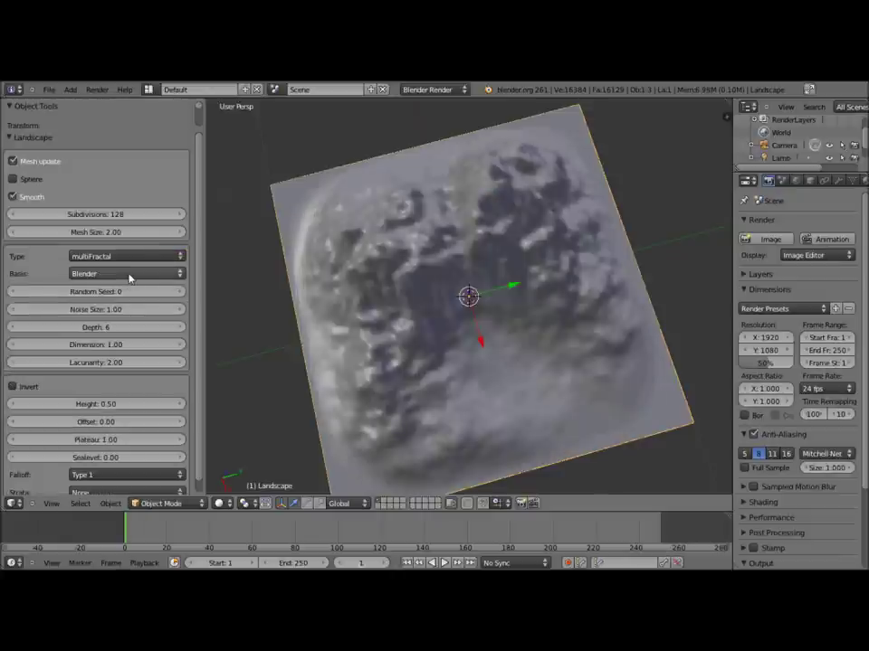
left_click(130, 274)
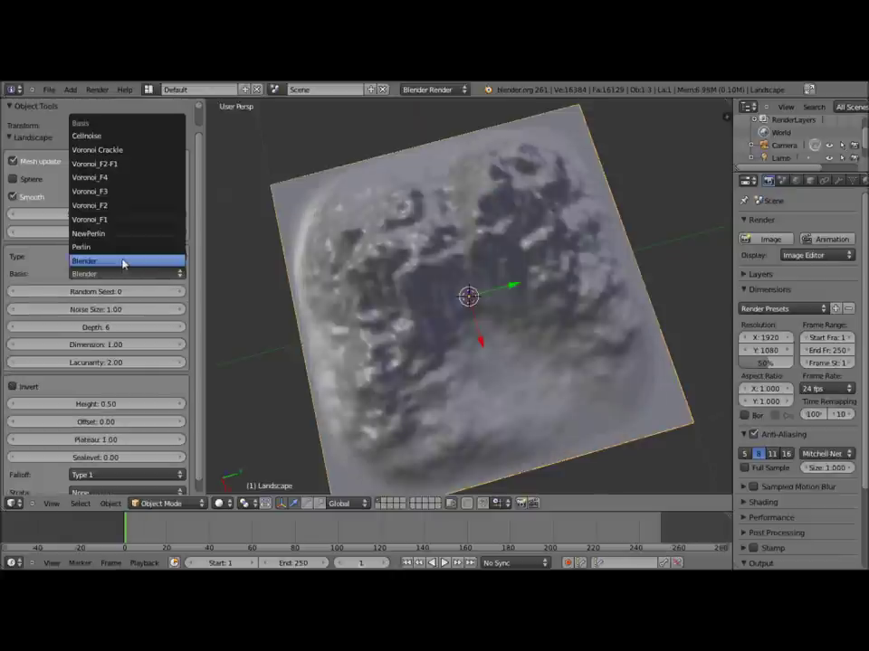
left_click(155, 150)
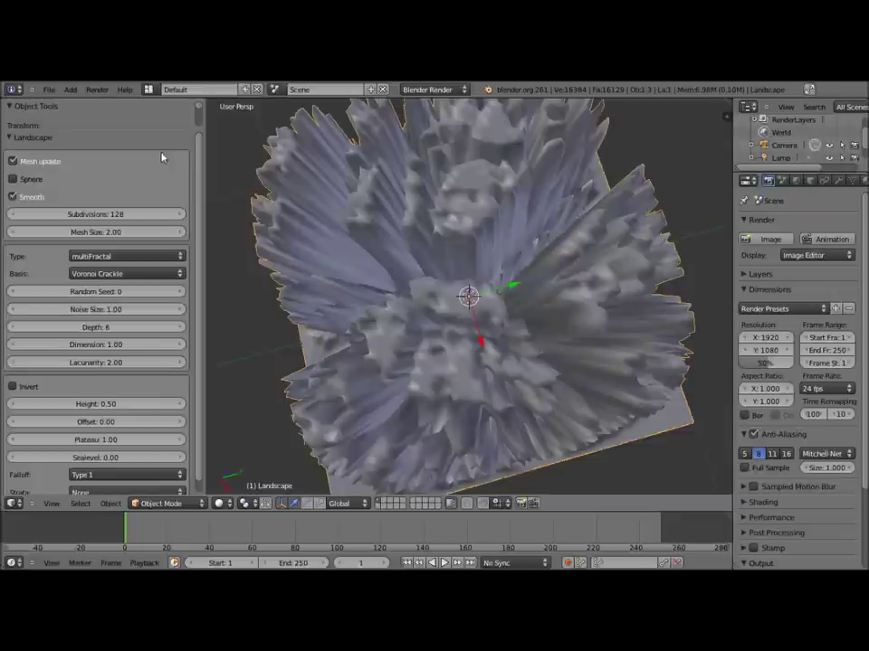
mouse_move(429, 227)
middle_mouse_down()
mouse_move(574, 181)
mouse_move(440, 233)
mouse_move(405, 280)
mouse_move(507, 271)
mouse_move(586, 240)
mouse_move(621, 178)
mouse_move(506, 151)
middle_mouse_up()
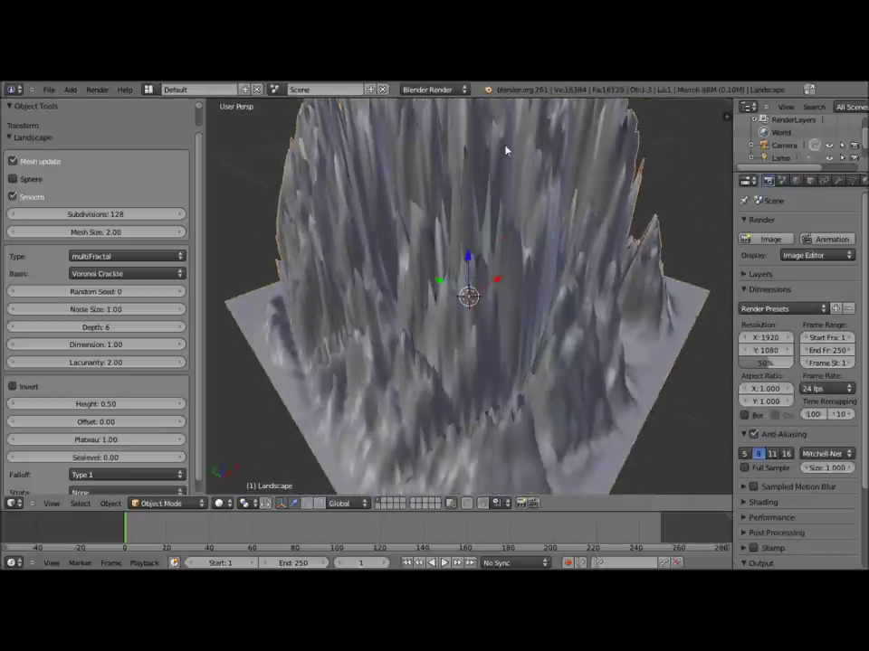
left_click(162, 271)
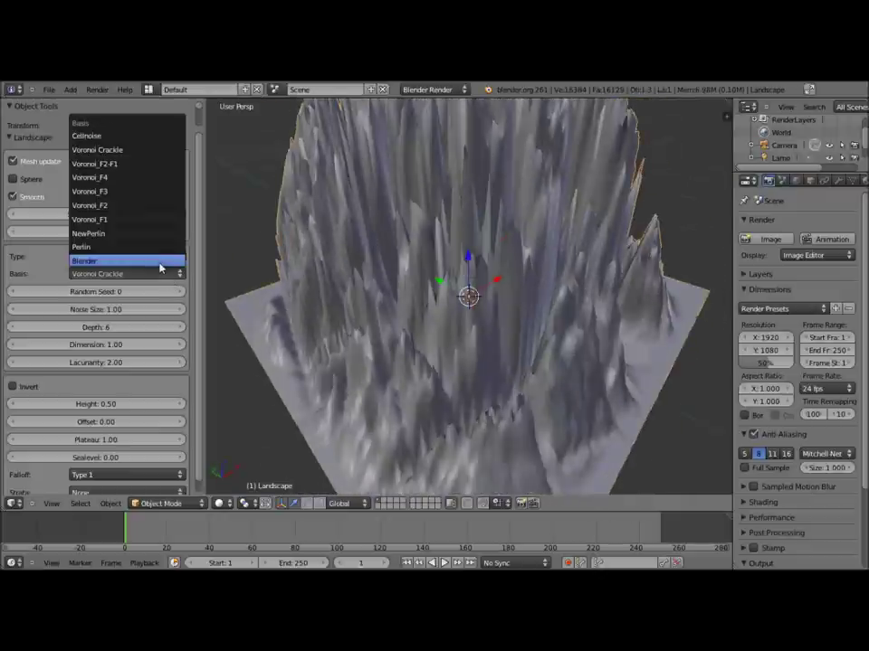
left_click(161, 262)
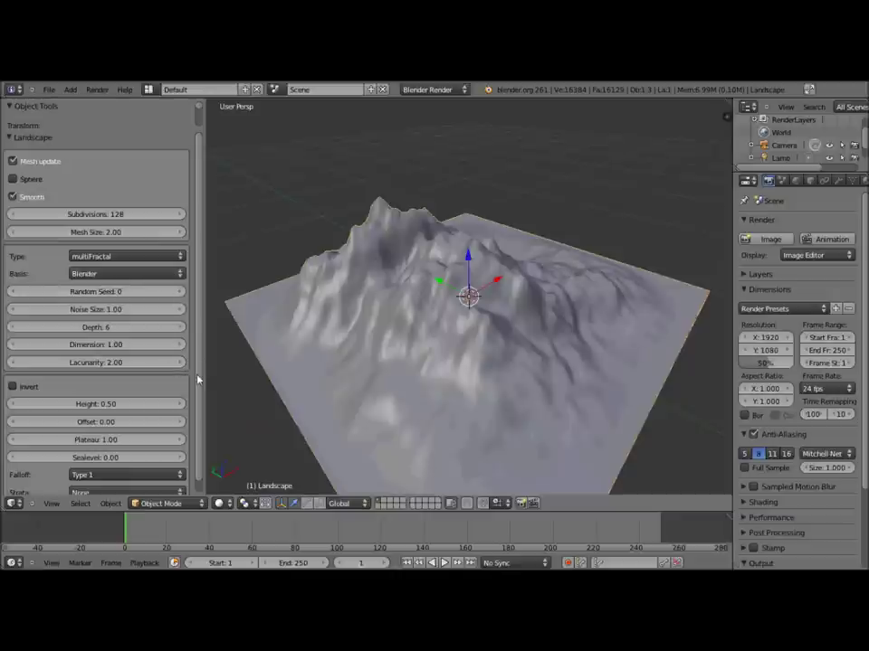
mouse_move(411, 246)
middle_mouse_down()
mouse_move(422, 362)
mouse_move(634, 382)
mouse_move(647, 282)
mouse_move(612, 203)
middle_mouse_up()
mouse_move(347, 373)
middle_mouse_down()
mouse_move(485, 365)
mouse_move(273, 371)
middle_mouse_up()
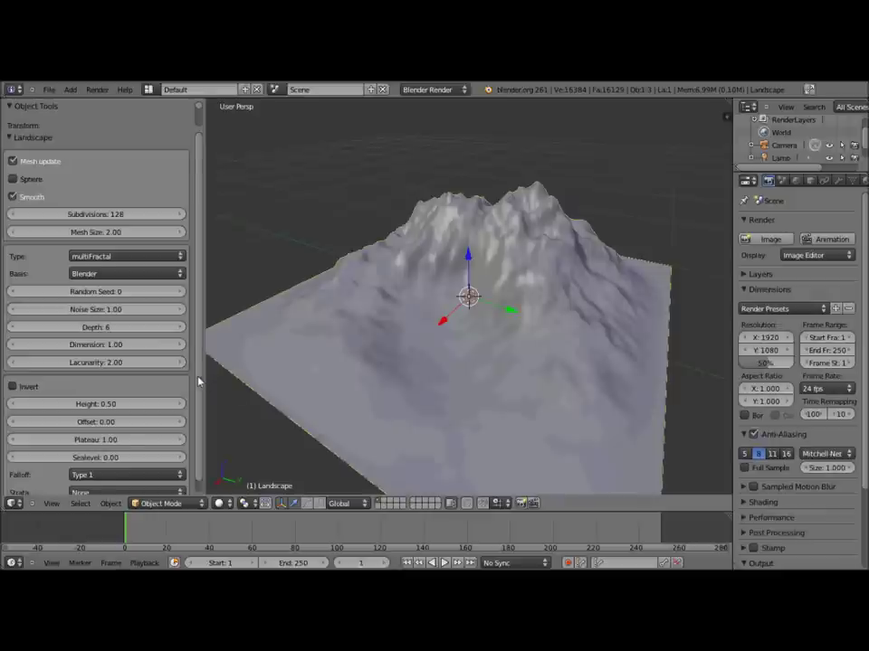
scroll(198, 381, "down", 1)
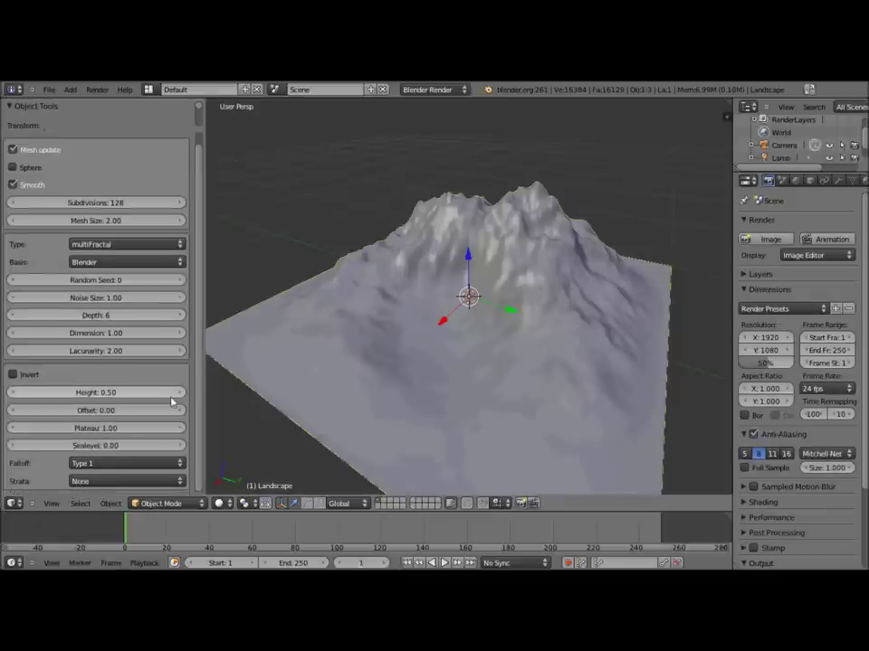
left_click(14, 375)
mouse_move(392, 338)
middle_mouse_down()
mouse_move(310, 382)
mouse_move(442, 294)
mouse_move(411, 223)
mouse_move(365, 258)
mouse_move(368, 219)
mouse_move(548, 191)
mouse_move(596, 234)
mouse_move(517, 314)
mouse_move(448, 351)
mouse_move(390, 425)
mouse_move(445, 433)
mouse_move(413, 247)
mouse_move(407, 363)
middle_mouse_up()
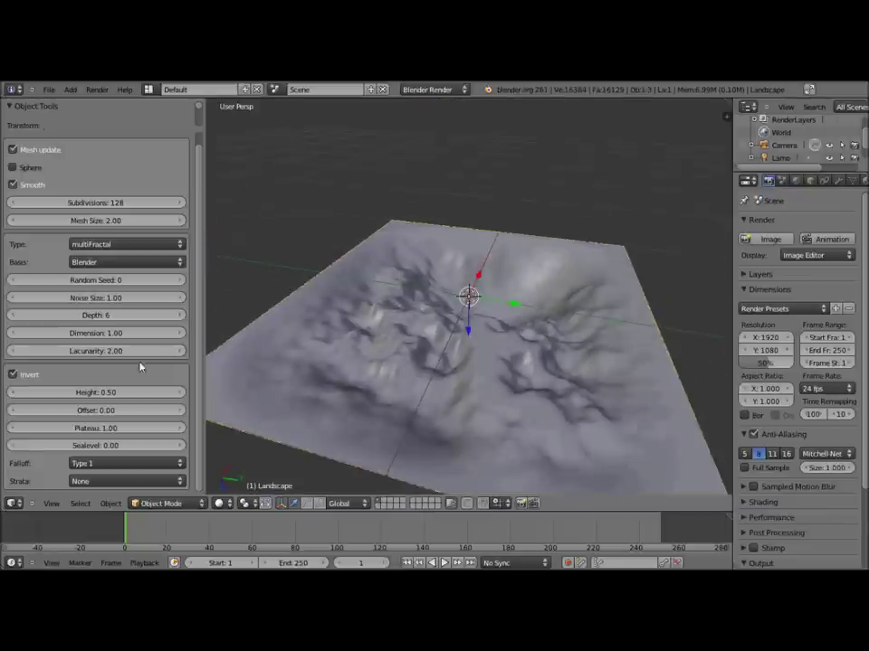
left_click(13, 375)
left_click(12, 374)
left_click(12, 375)
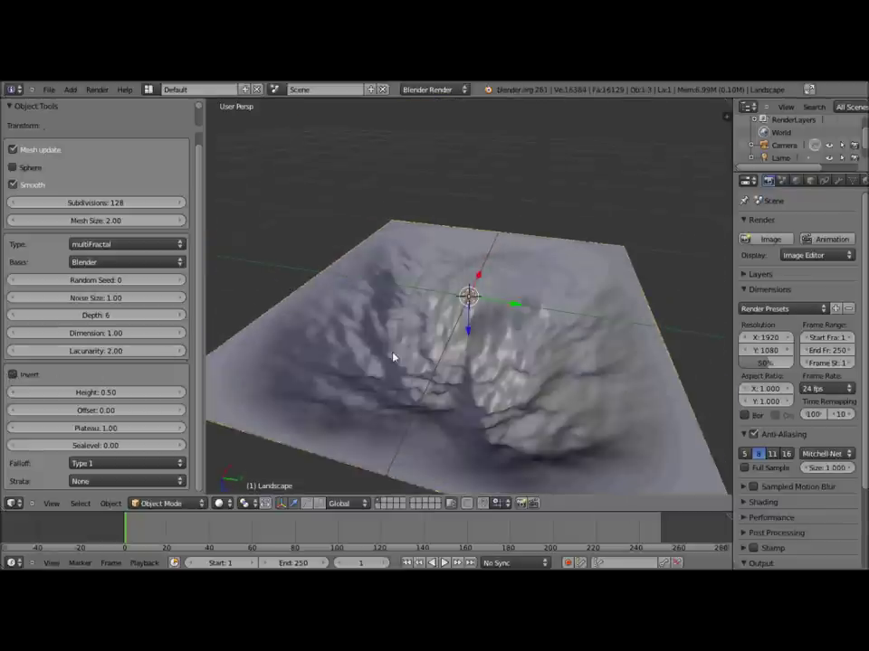
middle_click_drag(392, 355, 489, 151)
mouse_move(495, 230)
middle_mouse_down()
mouse_move(527, 164)
mouse_move(440, 229)
middle_mouse_up()
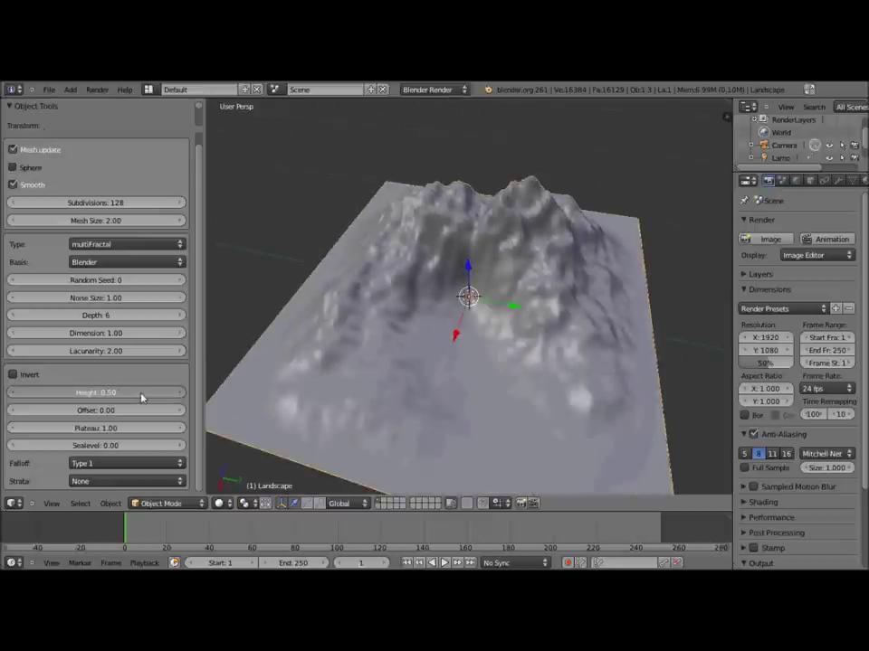
Try a terrain Height of 3.00 and view the tall landscape.
left_click_drag(141, 394, 143, 394)
left_click(88, 398)
type("3")
key("Return")
mouse_move(390, 306)
middle_mouse_down()
mouse_move(401, 349)
mouse_move(430, 191)
mouse_move(410, 165)
middle_mouse_up()
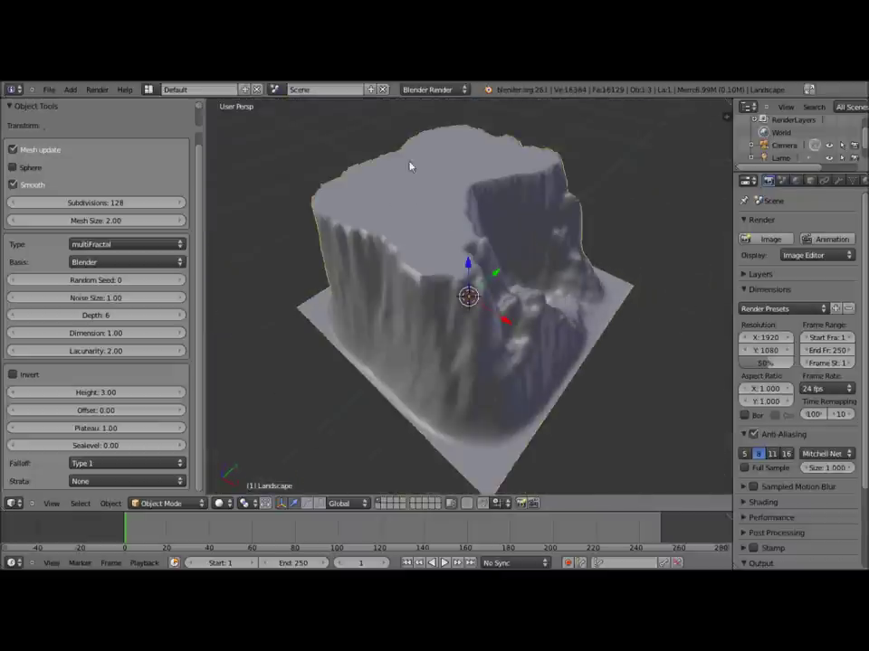
Set the landscape Plateau to 3.00.
left_click(119, 432)
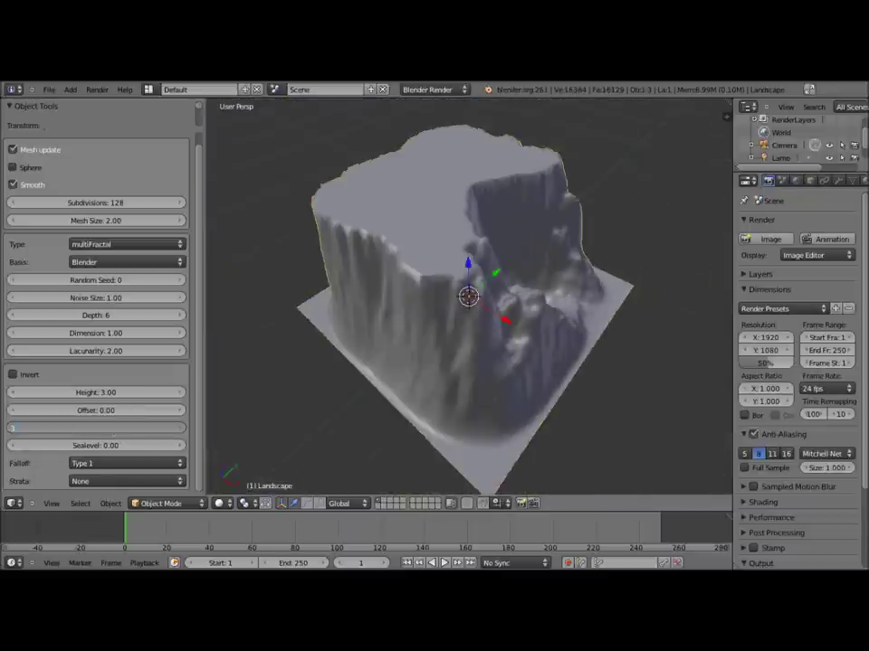
type("3")
key("Return")
scroll(468, 298, "down", 3)
mouse_move(435, 272)
middle_mouse_down()
mouse_move(484, 333)
mouse_move(575, 263)
mouse_move(465, 194)
mouse_move(363, 219)
mouse_move(315, 277)
middle_mouse_up()
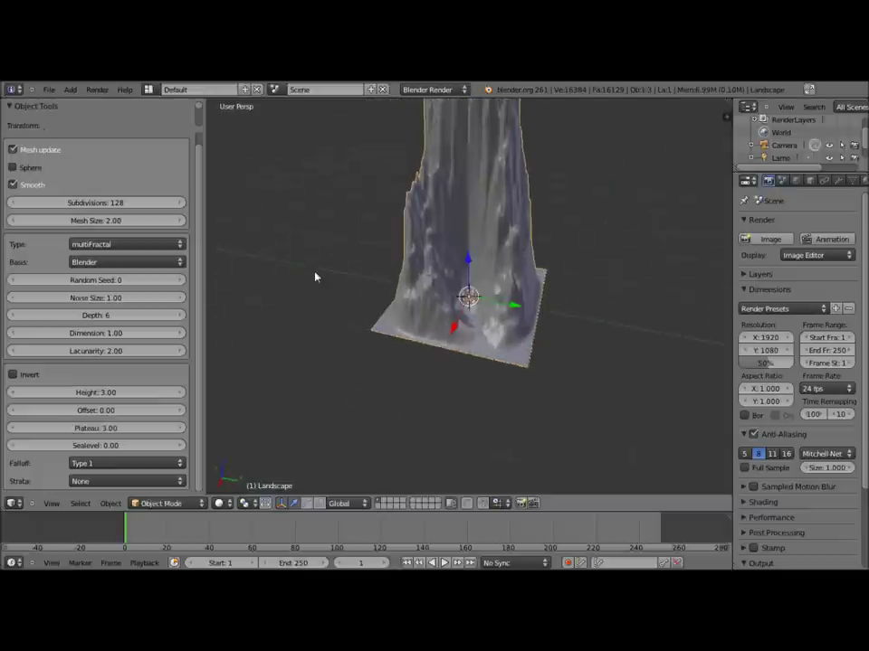
Return the Height to 0.50 and look down on the landscape.
left_click(65, 392)
type("0.5")
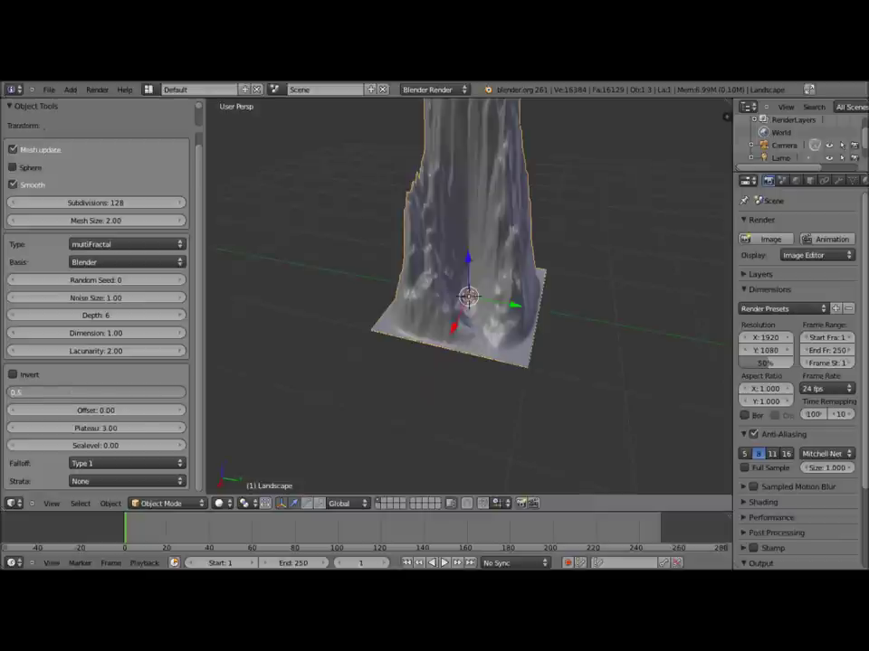
key("Return")
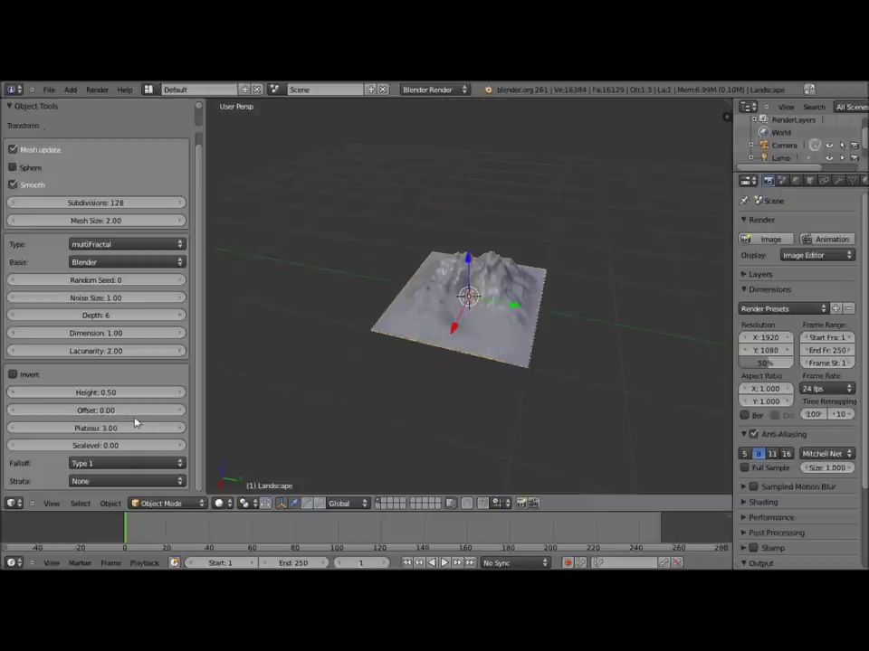
scroll(511, 353, "up", 4)
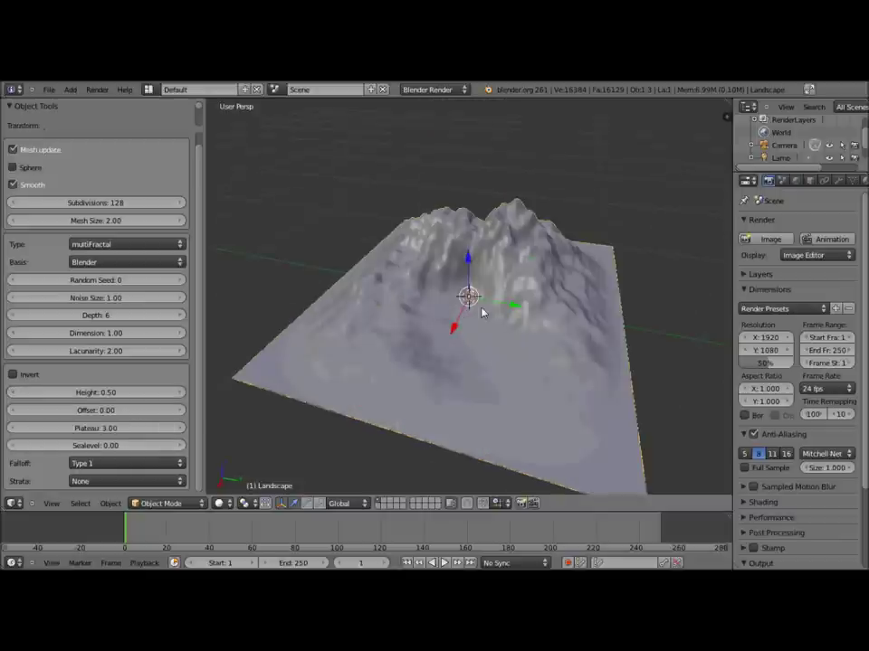
scroll(483, 312, "up", 2)
scroll(480, 307, "up", 2)
mouse_move(480, 349)
middle_mouse_down()
mouse_move(467, 429)
mouse_move(465, 334)
mouse_move(345, 290)
mouse_move(328, 298)
mouse_move(478, 290)
middle_mouse_up()
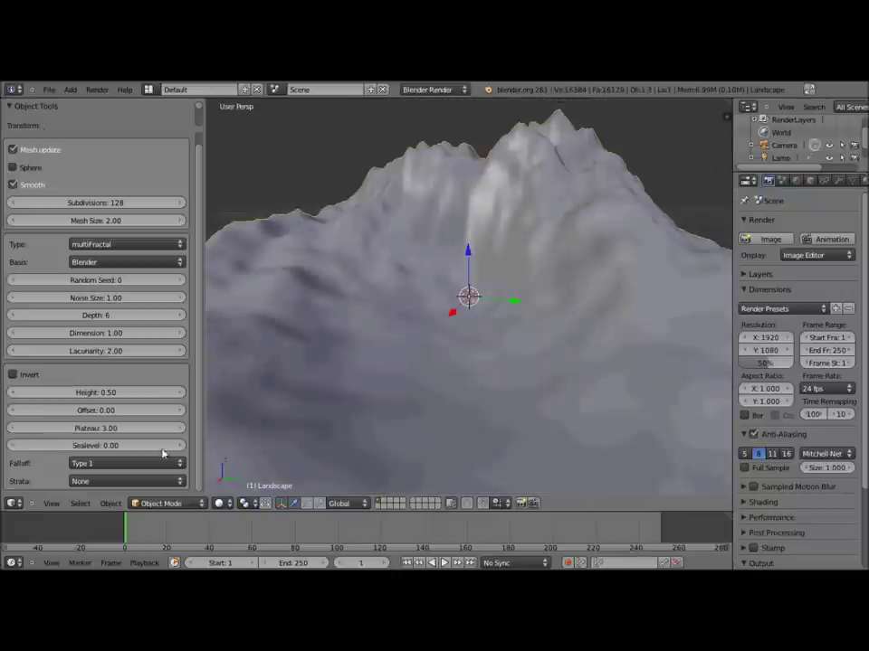
middle_click_drag(234, 419, 232, 430)
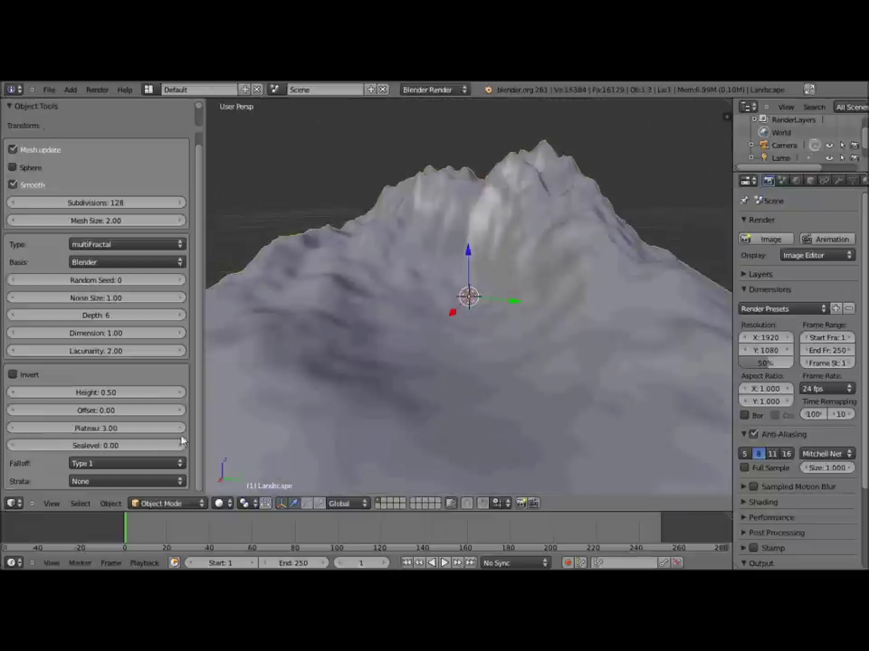
Set the landscape Height to 0.70.
left_click(118, 393)
type("0.7")
key("Return")
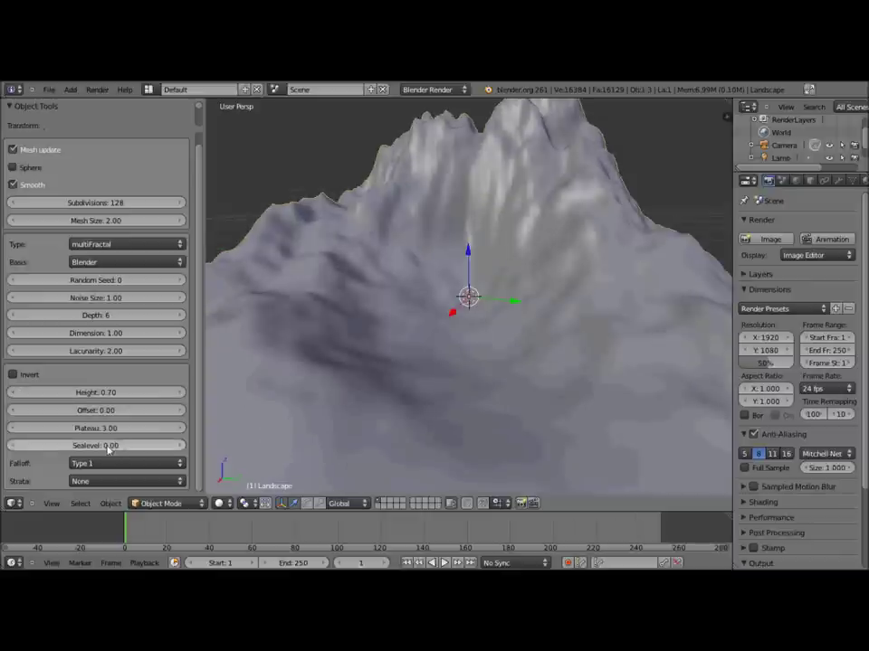
Set the Sealevel to 0.00 and orbit to view the regenerated mountains.
left_click(107, 444)
type("0")
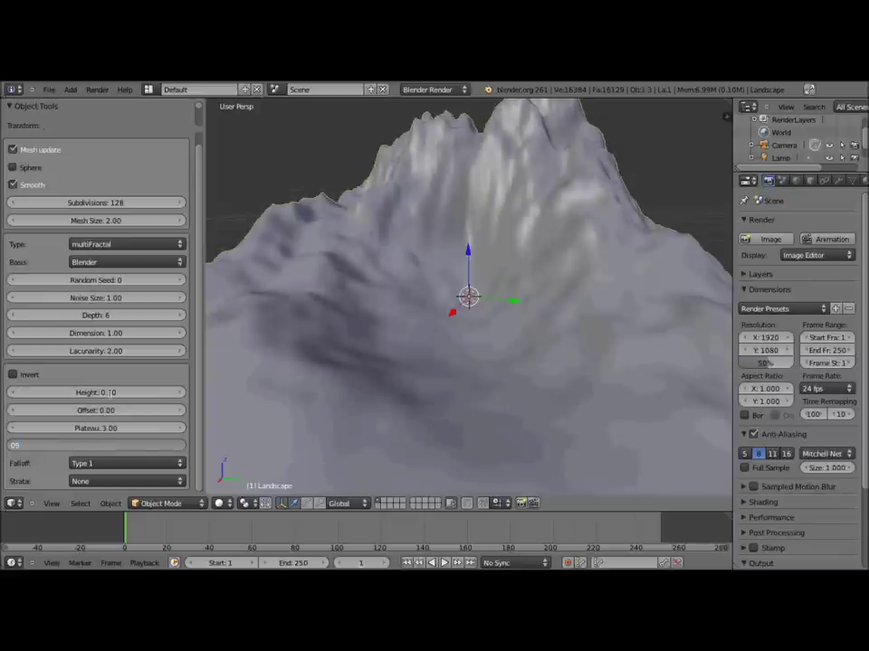
key("BackSpace")
type(".")
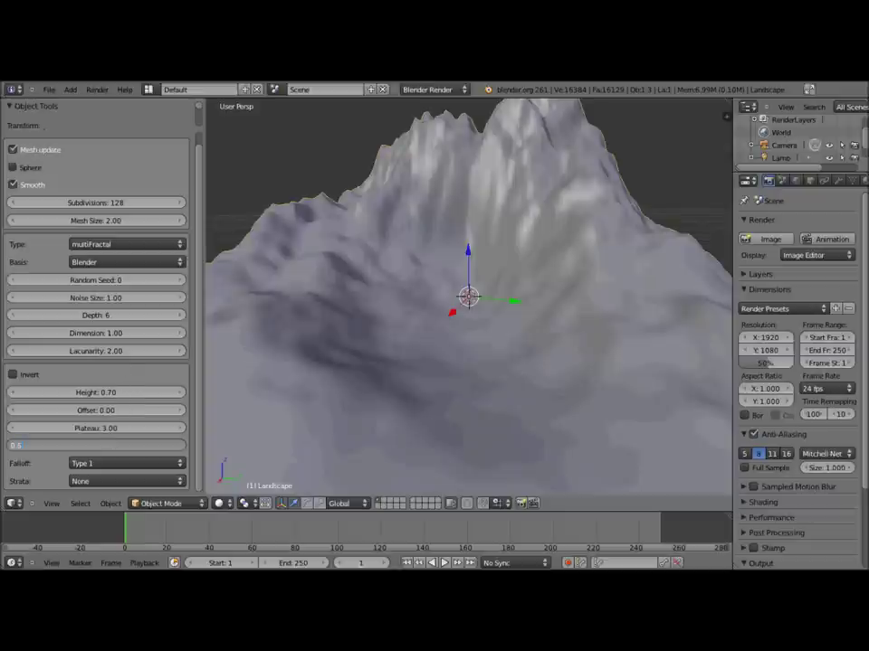
key("Return")
scroll(341, 345, "down", 5)
mouse_move(341, 345)
middle_mouse_down()
mouse_move(444, 419)
mouse_move(552, 383)
mouse_move(444, 354)
mouse_move(226, 355)
mouse_move(252, 268)
mouse_move(117, 378)
middle_mouse_up()
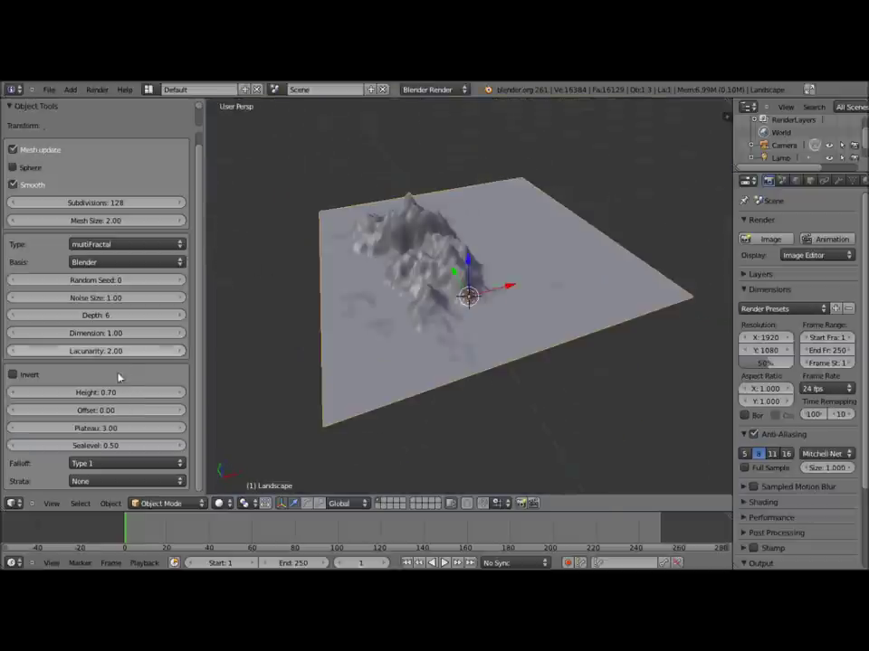
left_click(116, 445)
type("0")
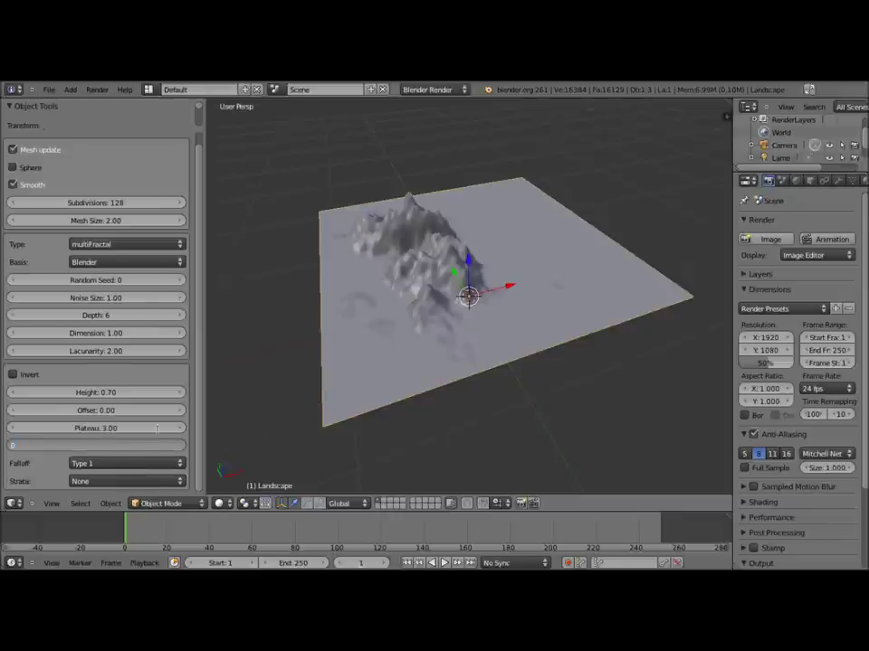
key("Return")
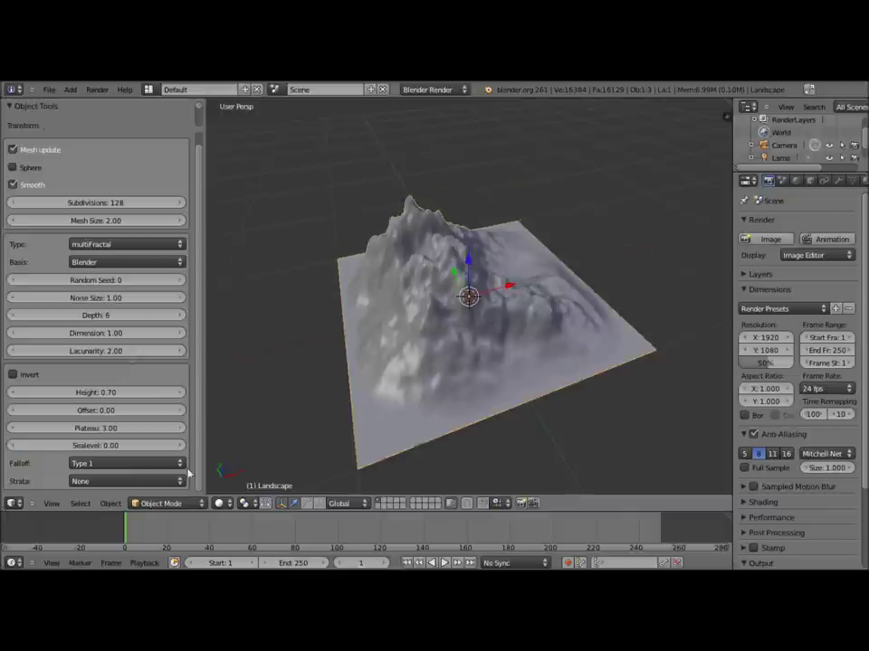
mouse_move(357, 232)
middle_mouse_down()
mouse_move(210, 413)
mouse_move(407, 360)
mouse_move(429, 263)
middle_mouse_up()
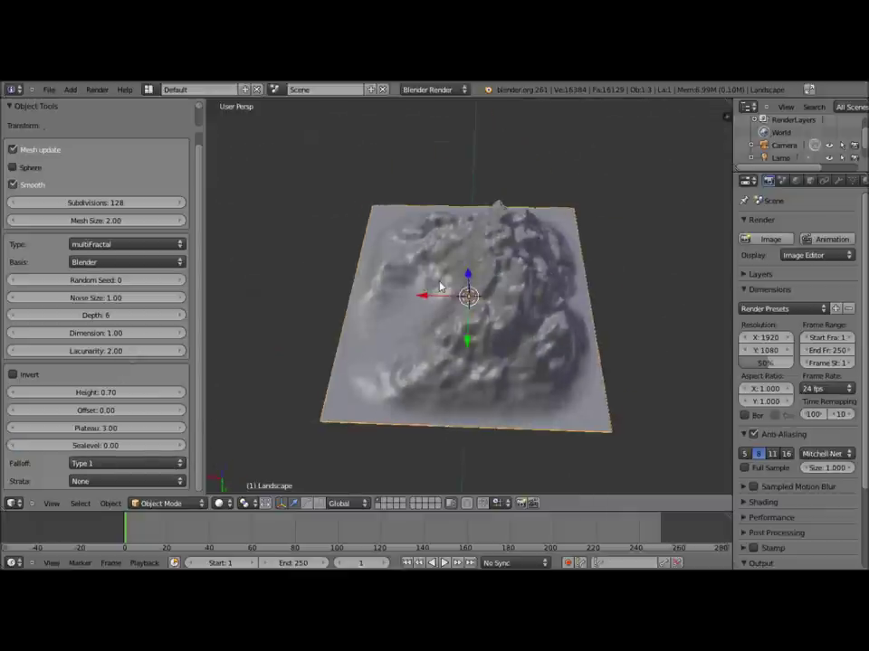
Set the terrain Falloff to X after trying Y.
left_click(128, 464)
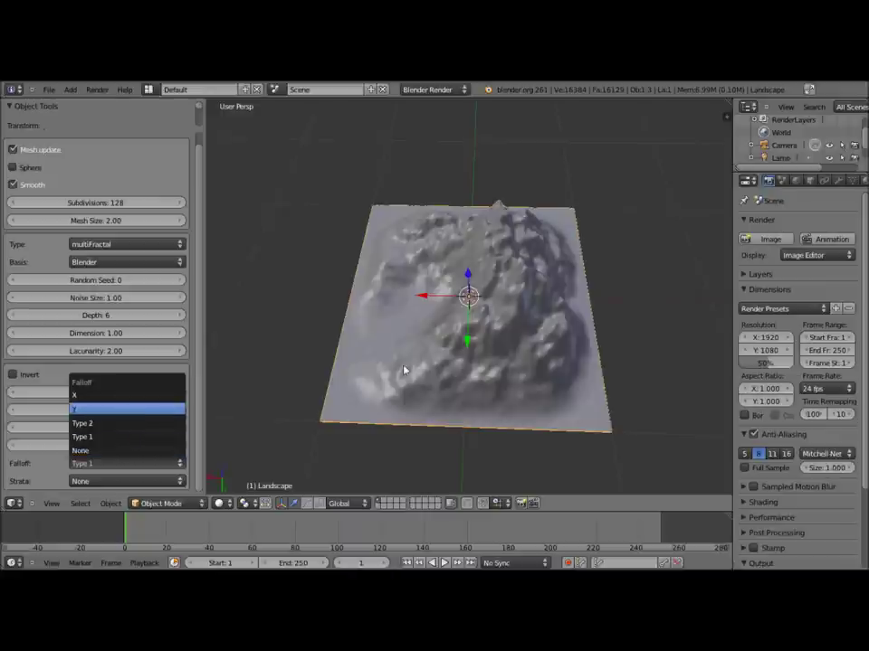
left_click(127, 417)
mouse_move(449, 304)
middle_mouse_down()
mouse_move(560, 268)
mouse_move(489, 299)
middle_mouse_up()
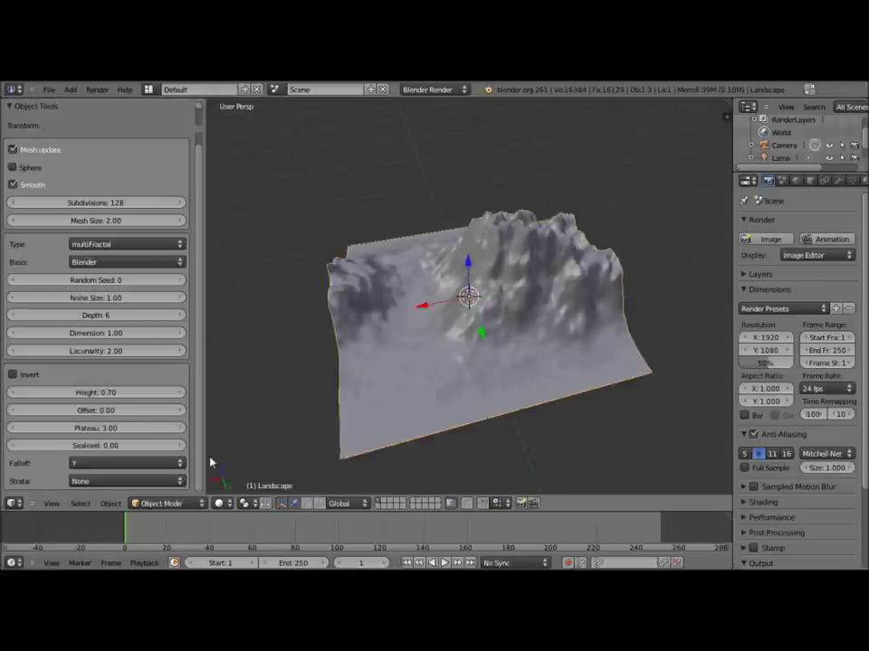
left_click(167, 463)
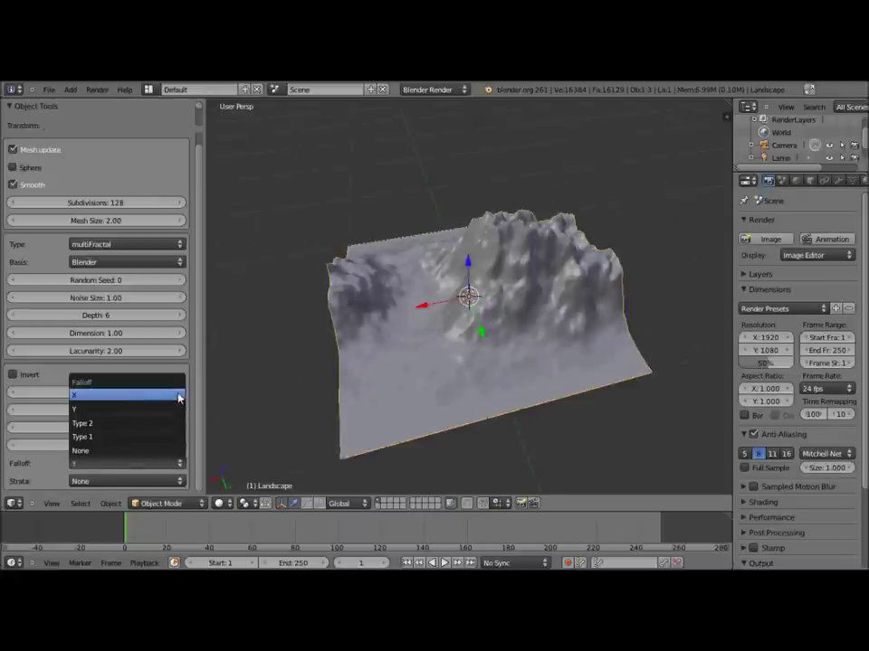
left_click(173, 404)
mouse_move(366, 289)
middle_mouse_down()
mouse_move(311, 242)
mouse_move(624, 302)
mouse_move(477, 322)
mouse_move(391, 279)
mouse_move(558, 258)
mouse_move(495, 352)
middle_mouse_up()
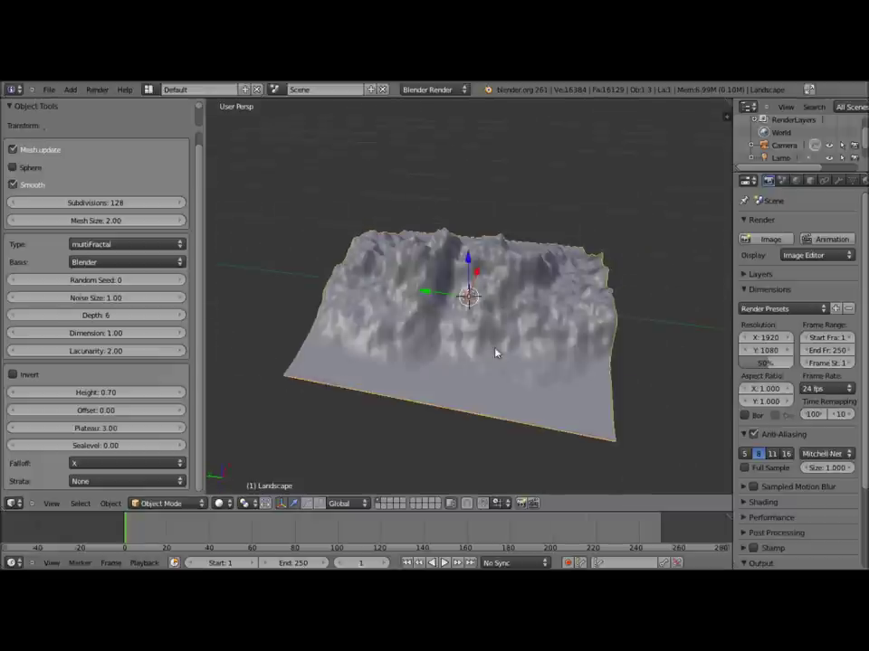
Try Strata Types 1, 2 and 3, then set Strata back to None.
left_click(174, 486)
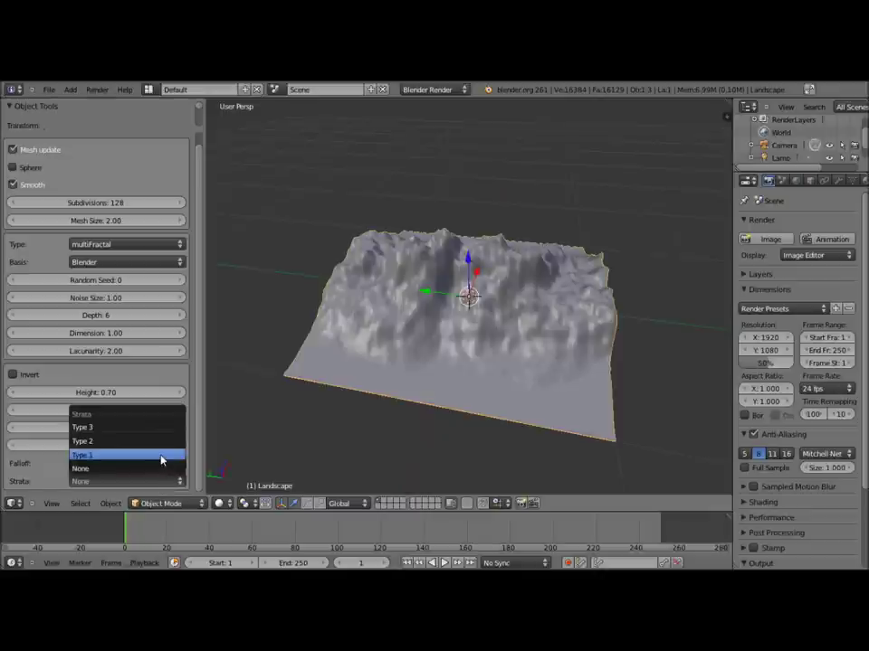
left_click(161, 457)
mouse_move(439, 353)
middle_mouse_down()
mouse_move(524, 368)
mouse_move(494, 340)
mouse_move(453, 335)
mouse_move(426, 344)
middle_mouse_up()
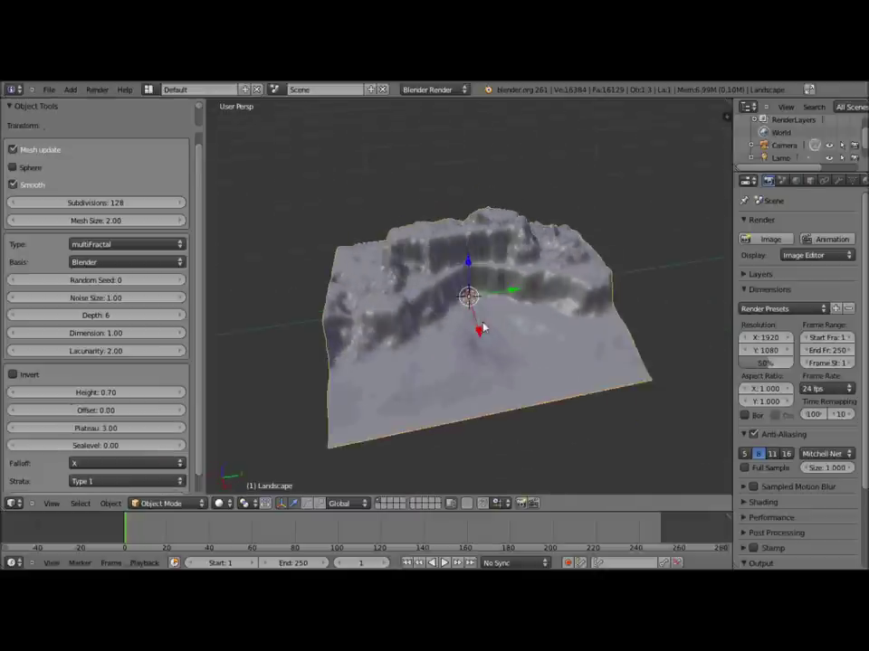
left_click(120, 479)
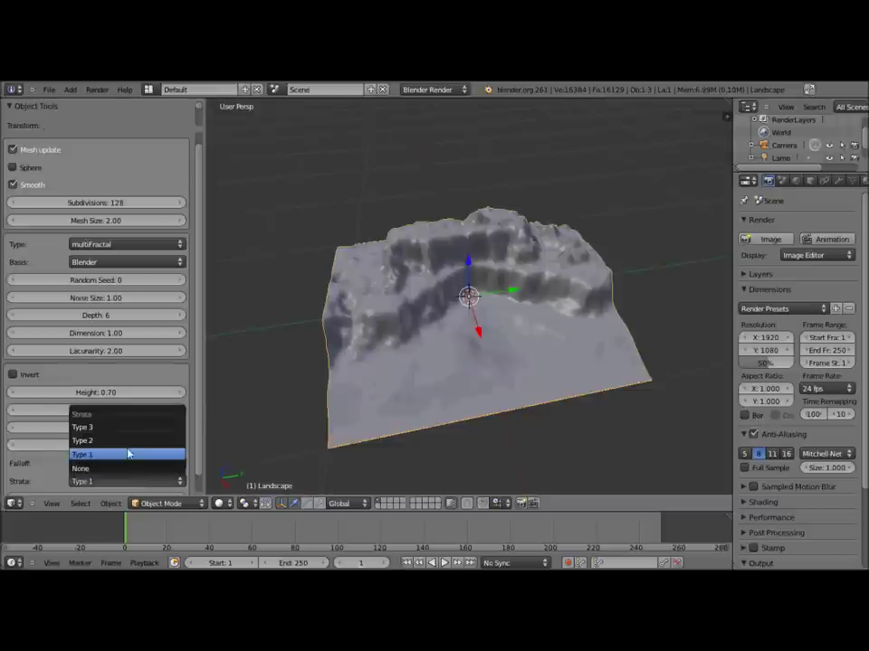
left_click(147, 443)
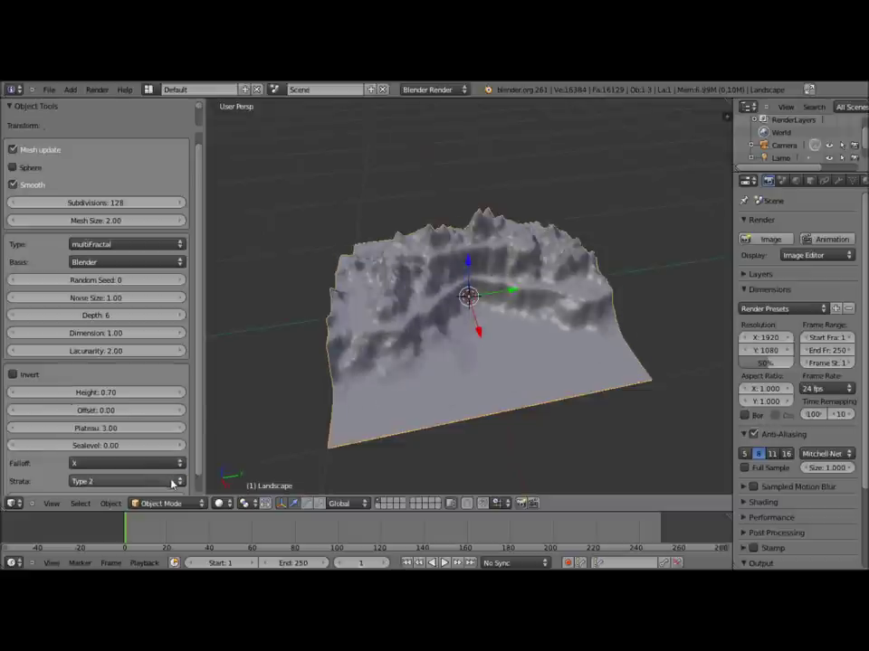
left_click(136, 481)
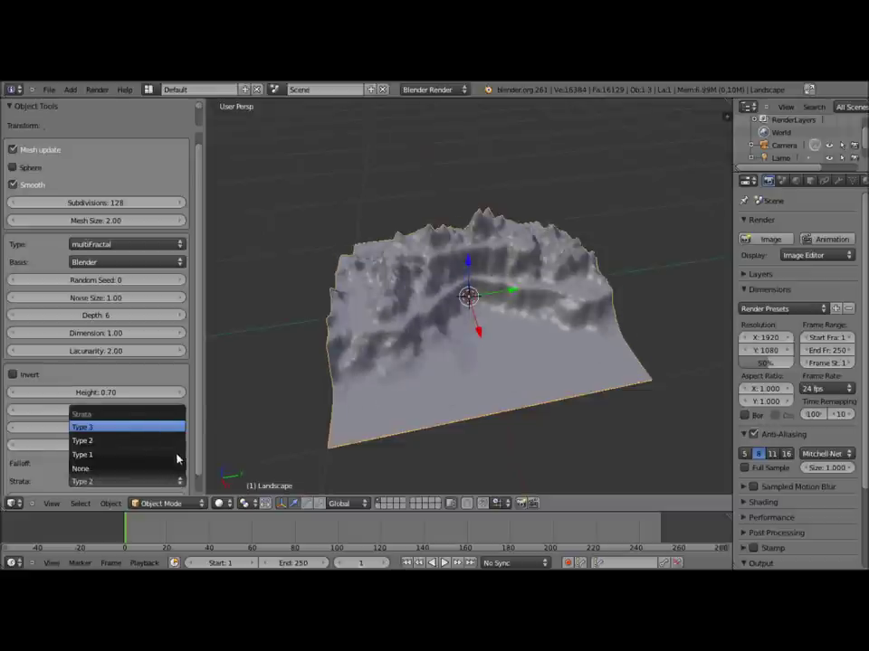
left_click(126, 427)
left_click(182, 483)
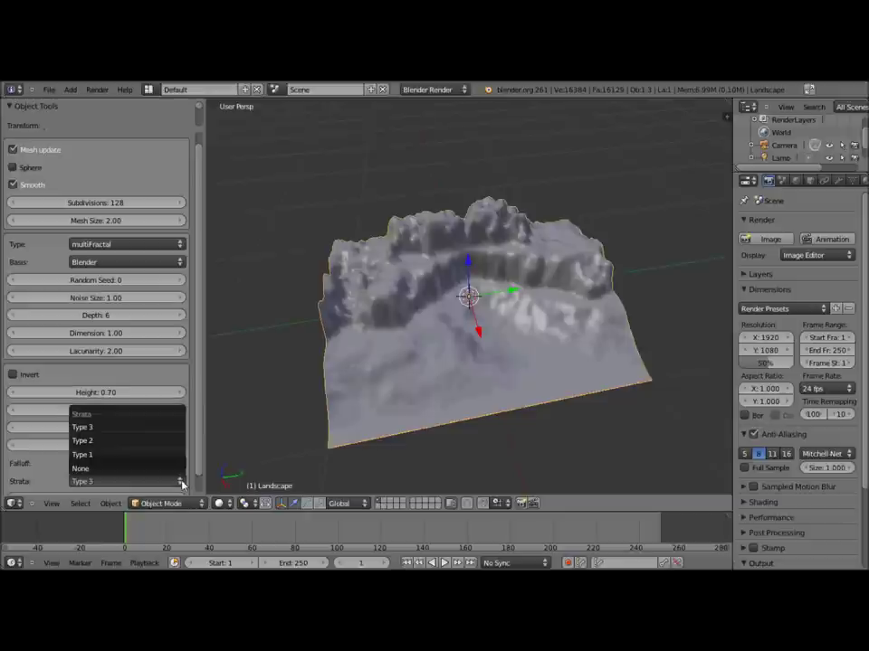
left_click(199, 475)
scroll(181, 466, "down", 2)
left_click(167, 463)
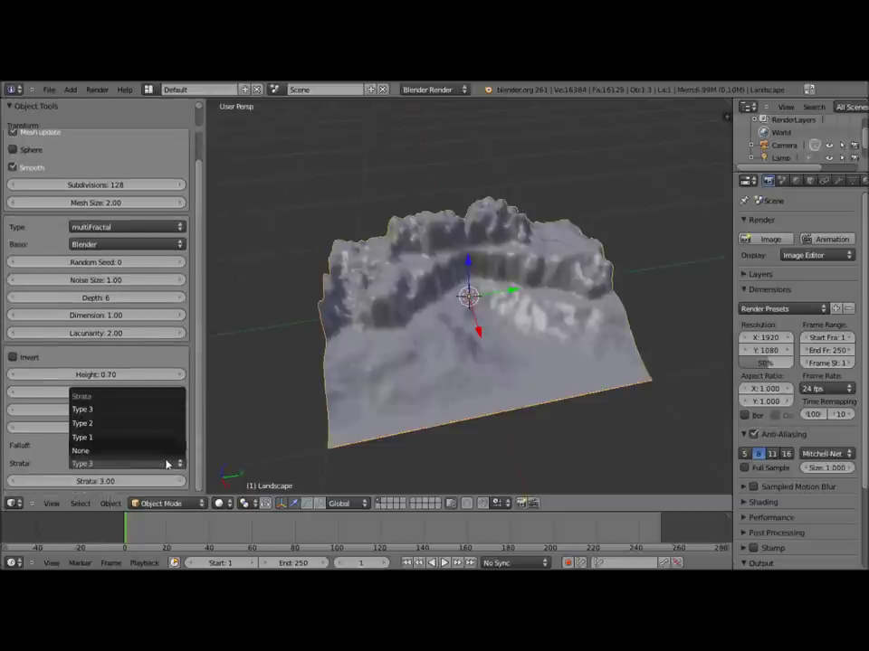
left_click(166, 450)
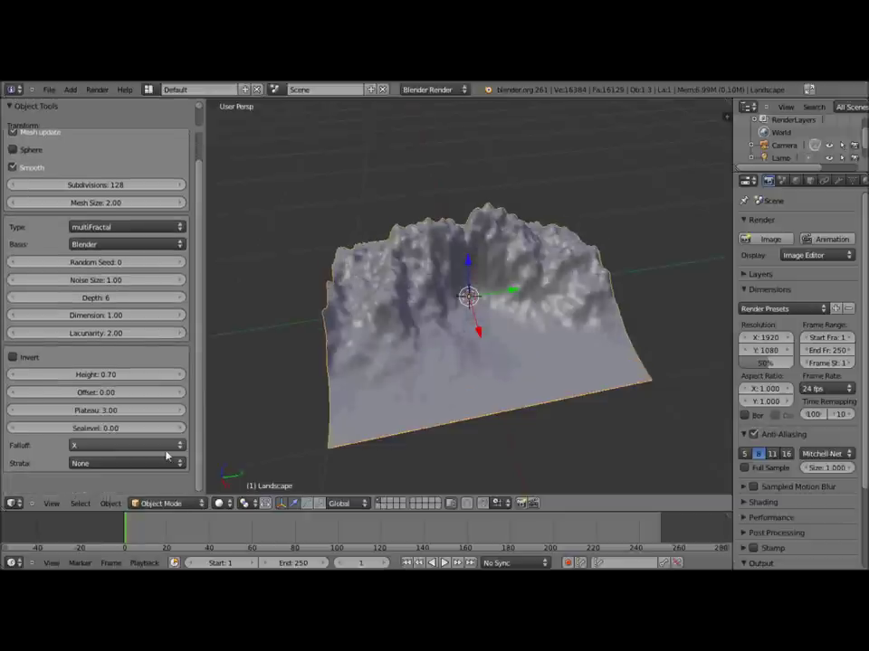
Orbit to a front view of the terrain and widen the Properties editor.
mouse_move(504, 355)
middle_mouse_down()
mouse_move(461, 362)
mouse_move(469, 317)
mouse_move(369, 312)
mouse_move(351, 259)
mouse_move(397, 227)
mouse_move(514, 232)
mouse_move(556, 262)
mouse_move(368, 307)
mouse_move(561, 312)
mouse_move(431, 358)
mouse_move(351, 358)
mouse_move(437, 363)
mouse_move(502, 353)
mouse_move(497, 368)
mouse_move(436, 381)
mouse_move(464, 390)
mouse_move(454, 367)
middle_mouse_up()
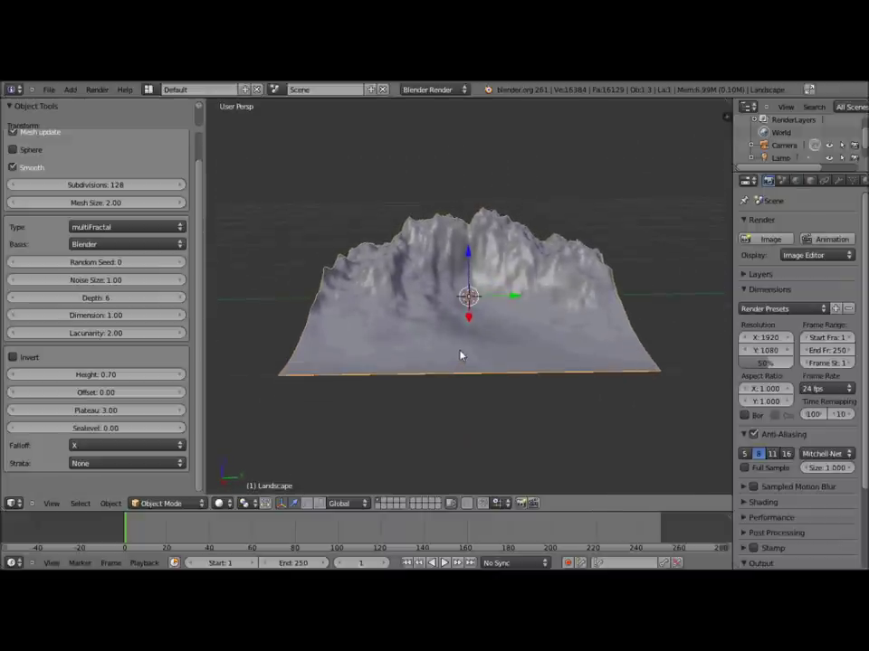
middle_click_drag(459, 355, 453, 360)
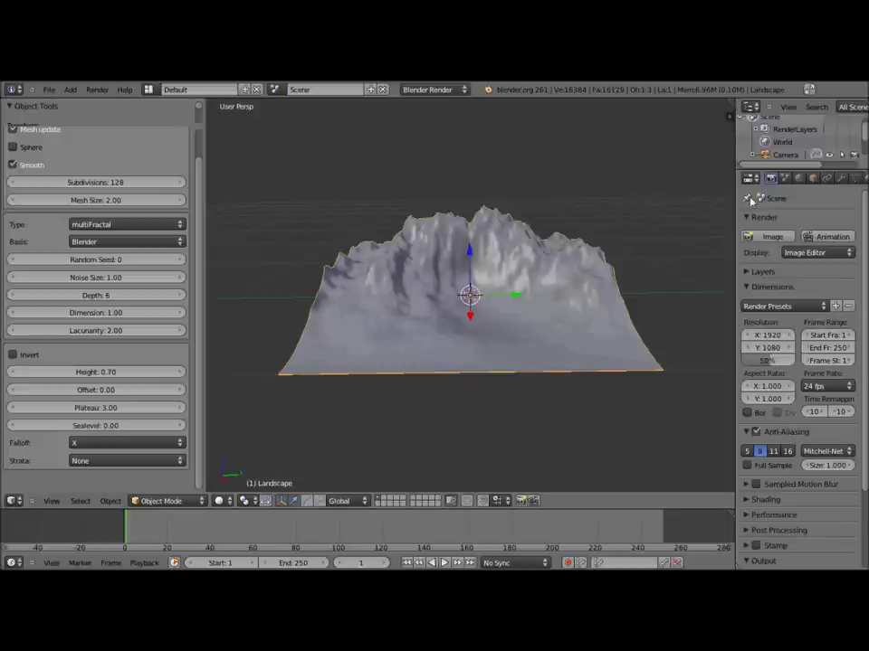
left_click_drag(737, 210, 679, 232)
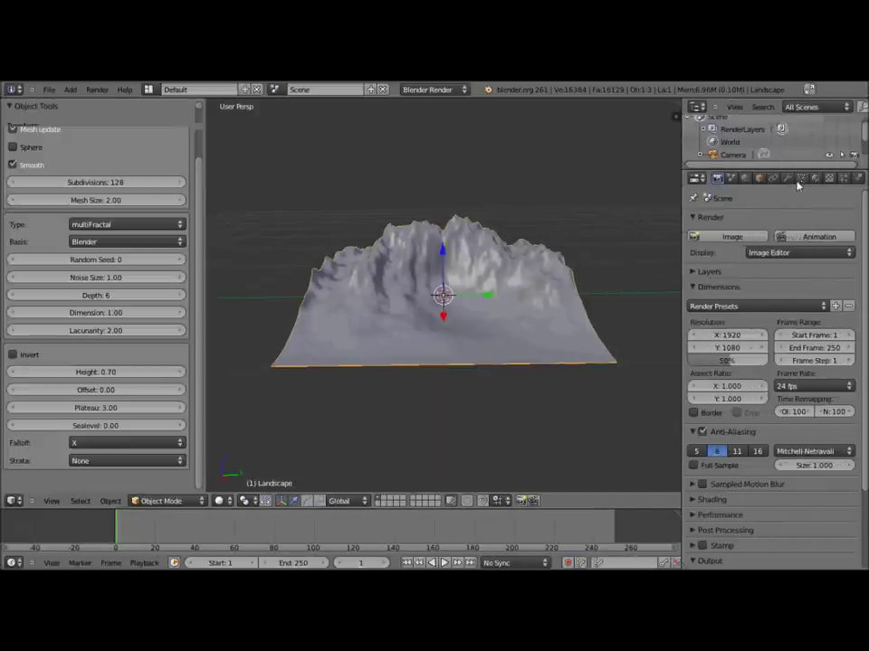
In the World settings, set the Horizon colour to blue.
left_click(745, 179)
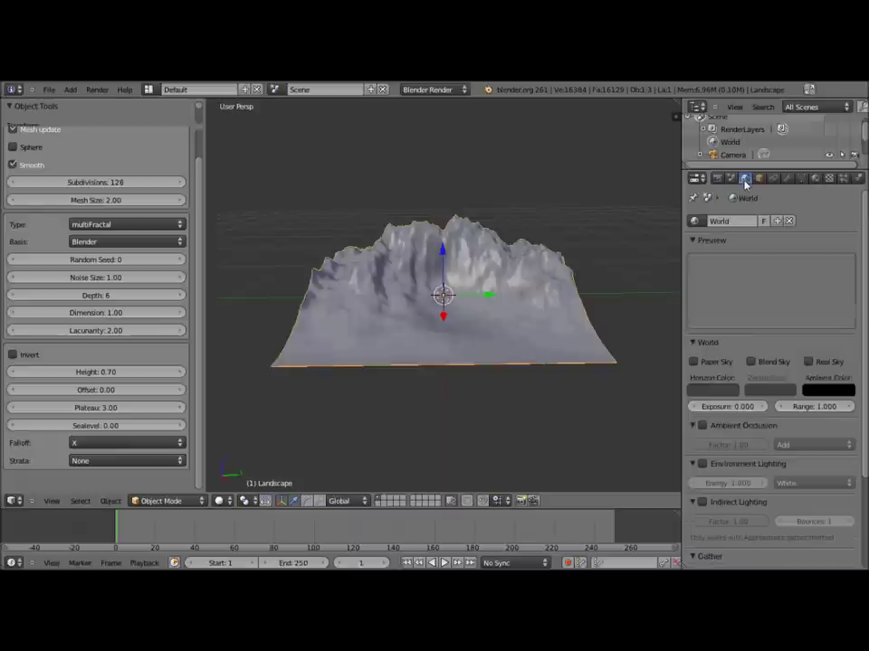
left_click(699, 391)
left_click_drag(798, 283, 782, 205)
left_click(766, 249)
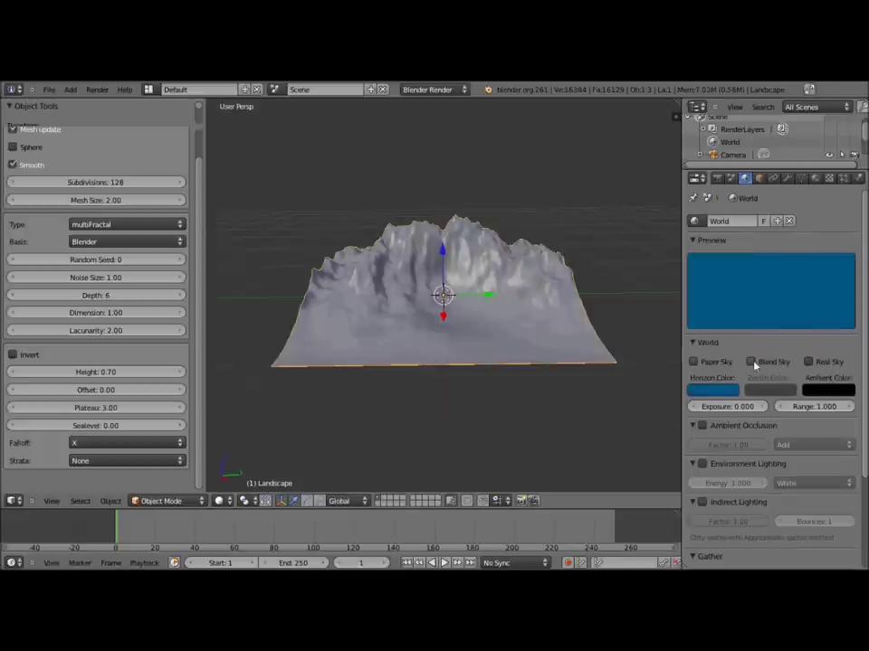
Enable Blend Sky and set the Zenith colour to bright cyan.
left_click(751, 362)
left_click(770, 390)
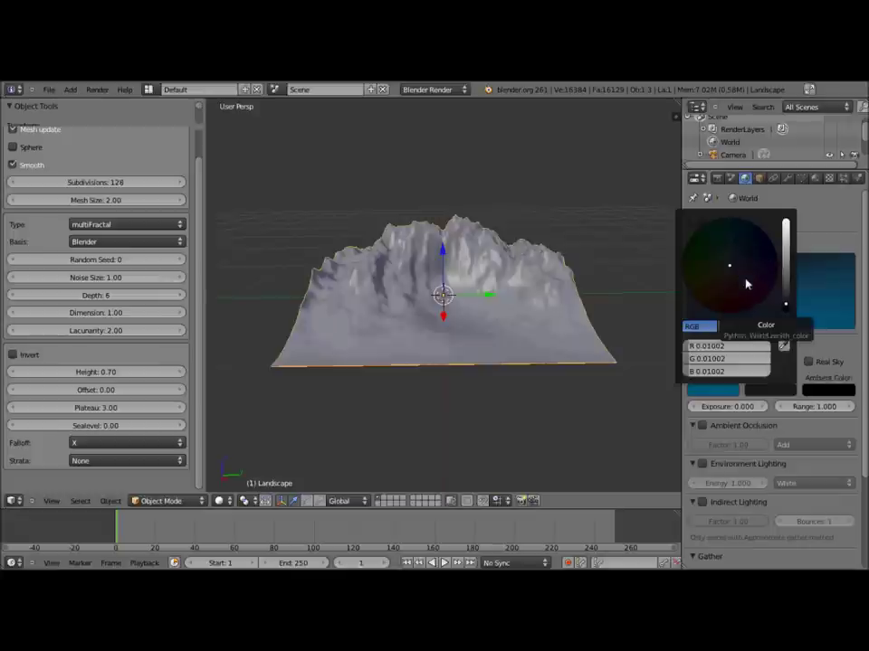
left_click_drag(786, 305, 803, 260)
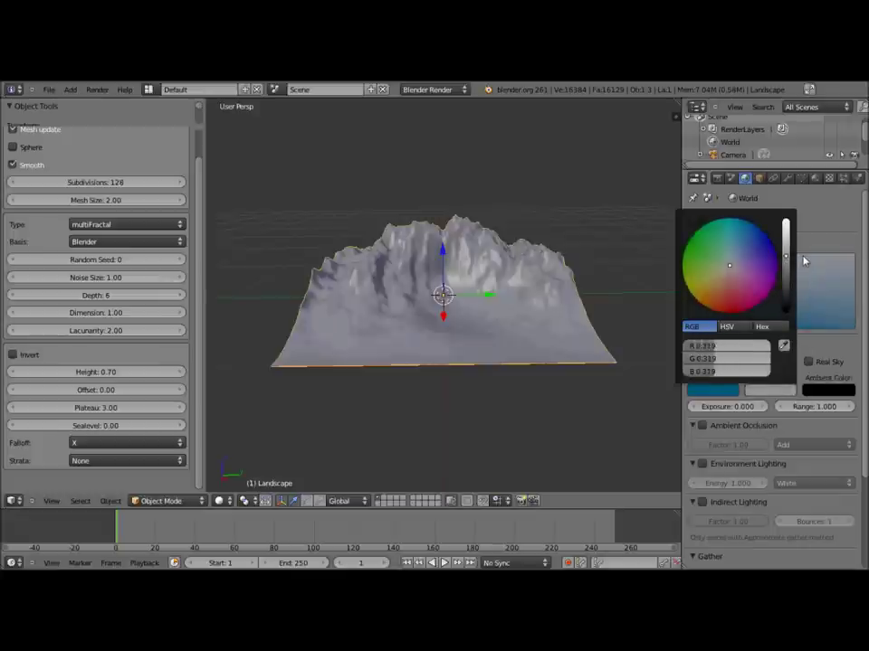
left_click(758, 396)
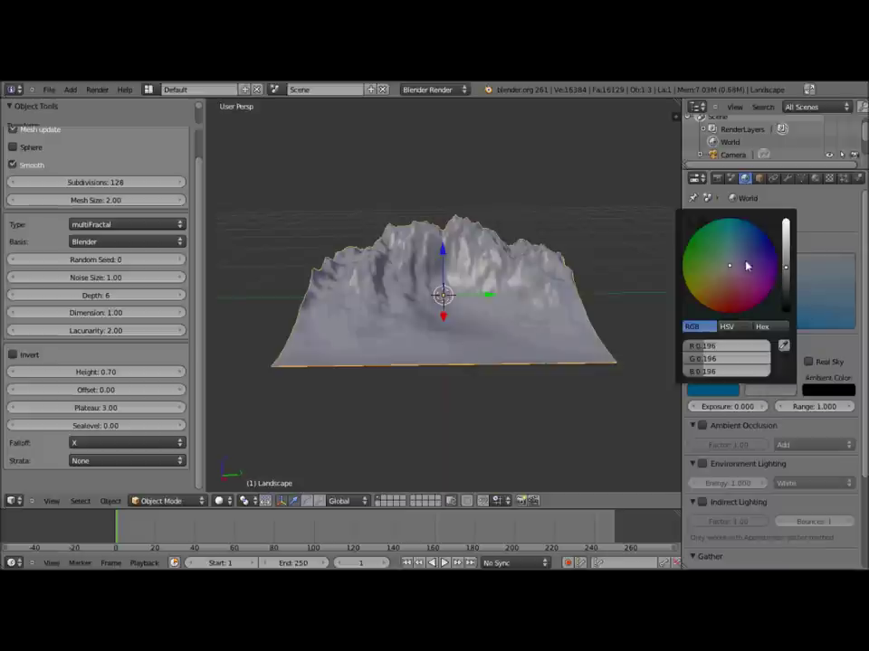
left_click_drag(747, 265, 747, 211)
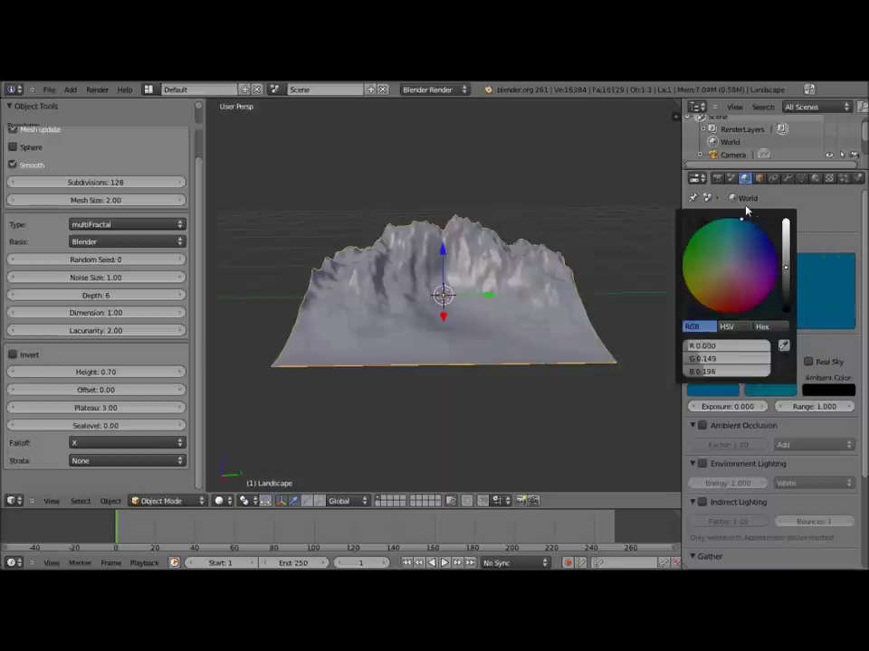
left_click_drag(788, 275, 786, 226)
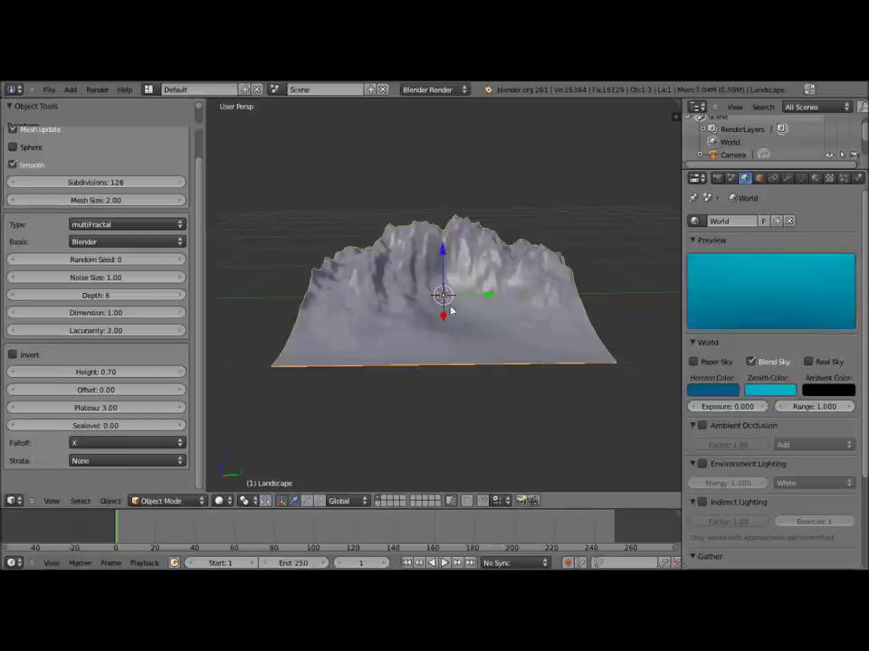
Check the landscape from side and tilted views, then look through the scene camera.
scroll(439, 315, "down", 2)
scroll(439, 315, "down", 4)
scroll(439, 315, "up", 1)
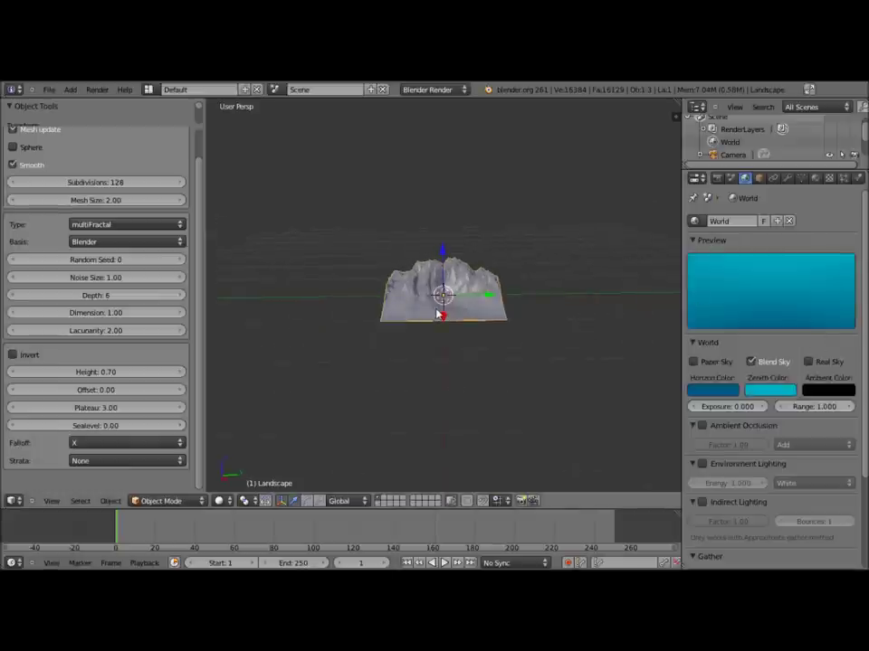
scroll(438, 313, "down", 2)
scroll(438, 312, "down", 2)
key("KP_0")
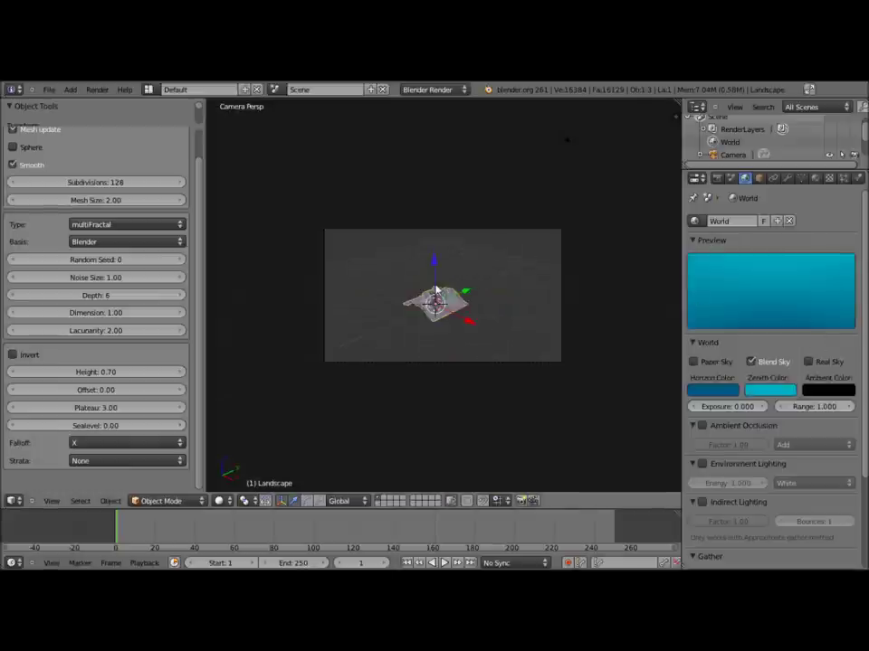
key("KP_3")
scroll(443, 272, "up", 1)
scroll(449, 265, "up", 4)
middle_click_drag(449, 264, 474, 316)
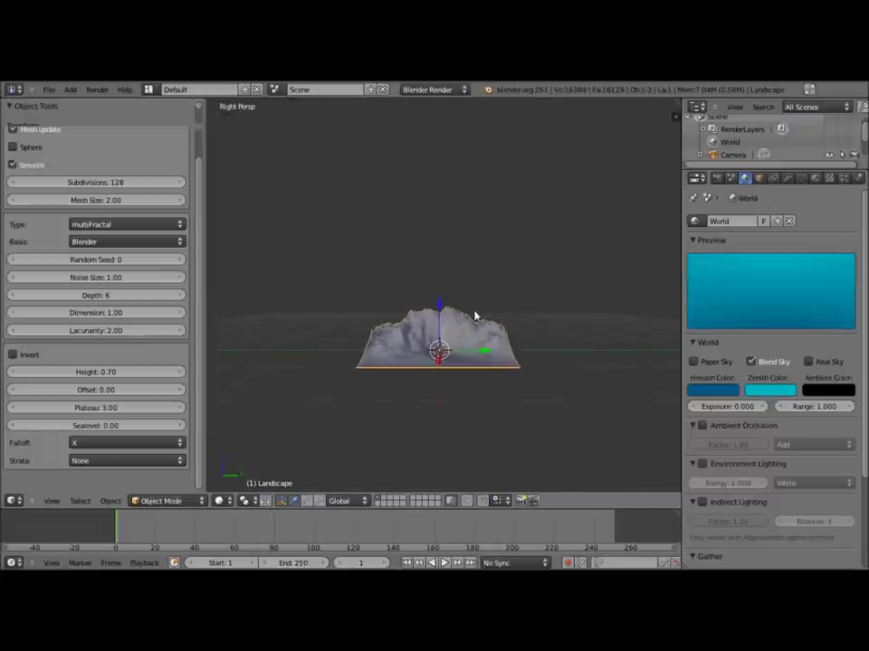
key("KP_0")
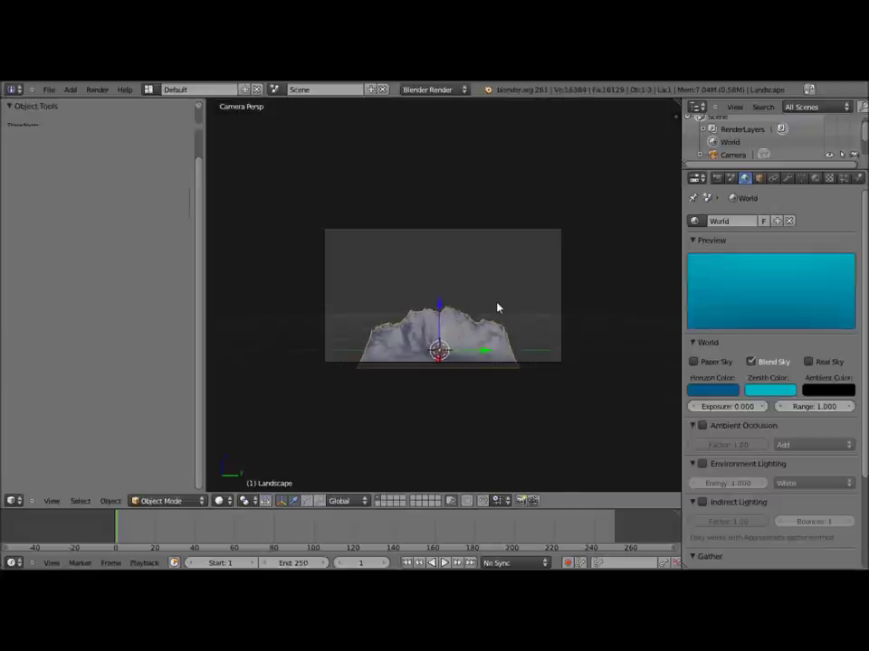
Select the camera and move it, sliding it sideways along X.
right_click(402, 232)
key("g")
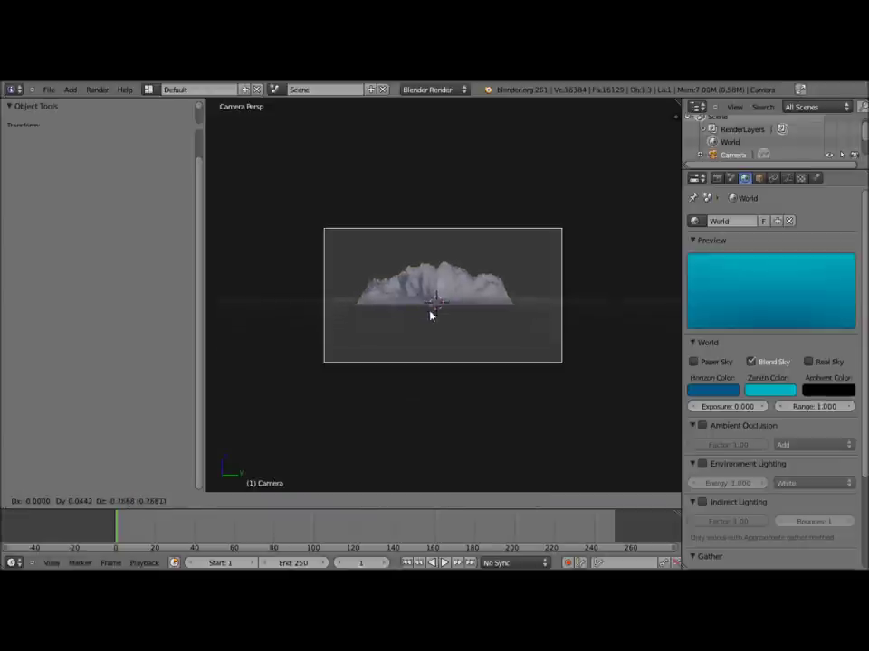
left_click(447, 298)
middle_click_drag(449, 299, 448, 432)
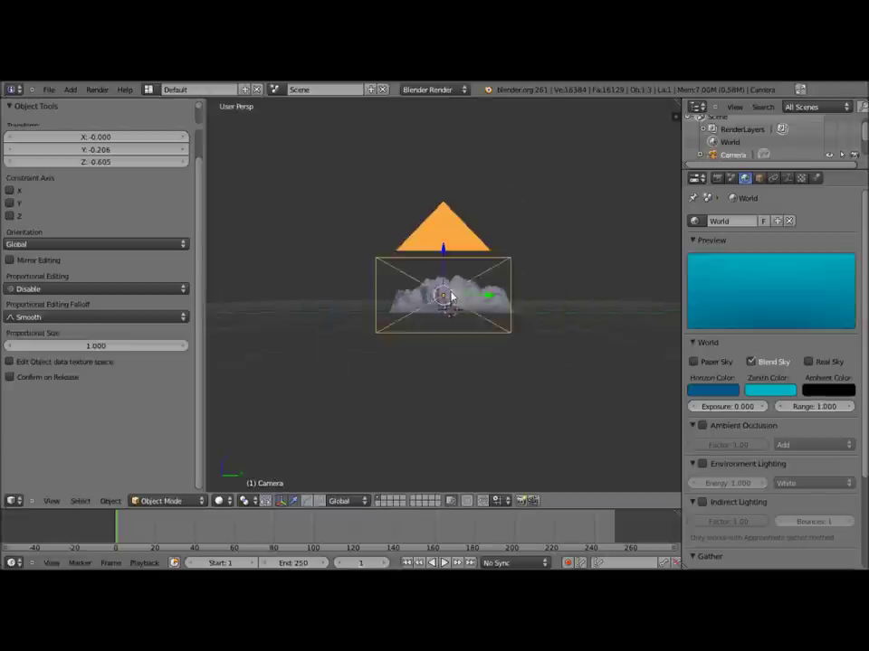
left_click_drag(442, 452, 449, 396)
key("KP_0")
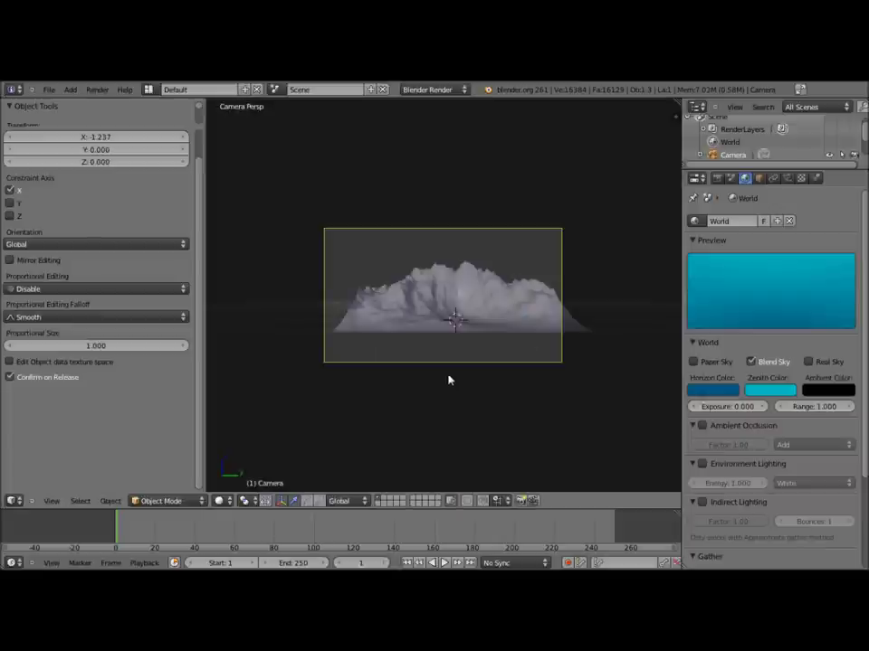
key("g")
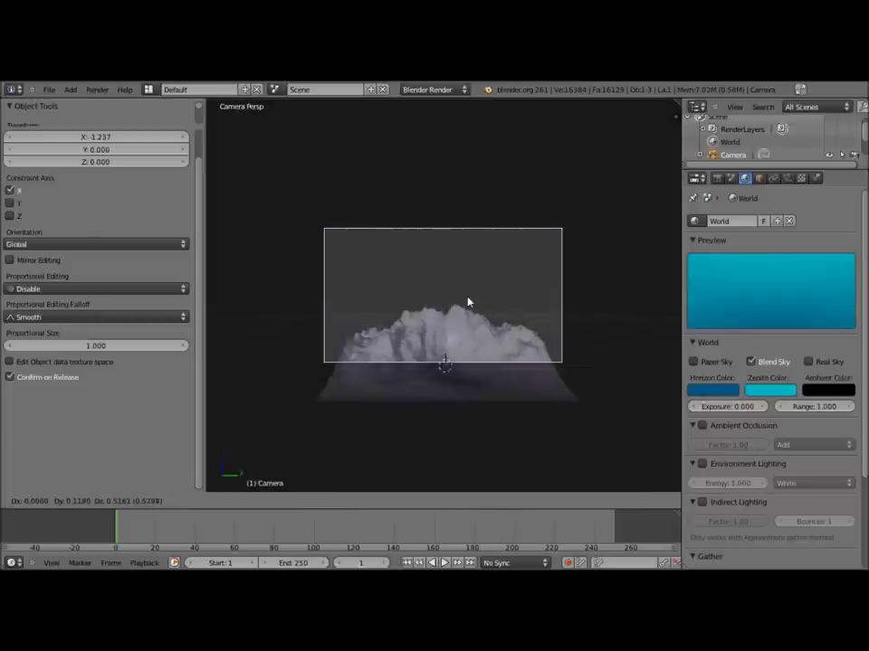
left_click(468, 302)
Tilt the camera with trackball rotation and reposition it so mountains fill the lower frame.
key("r")
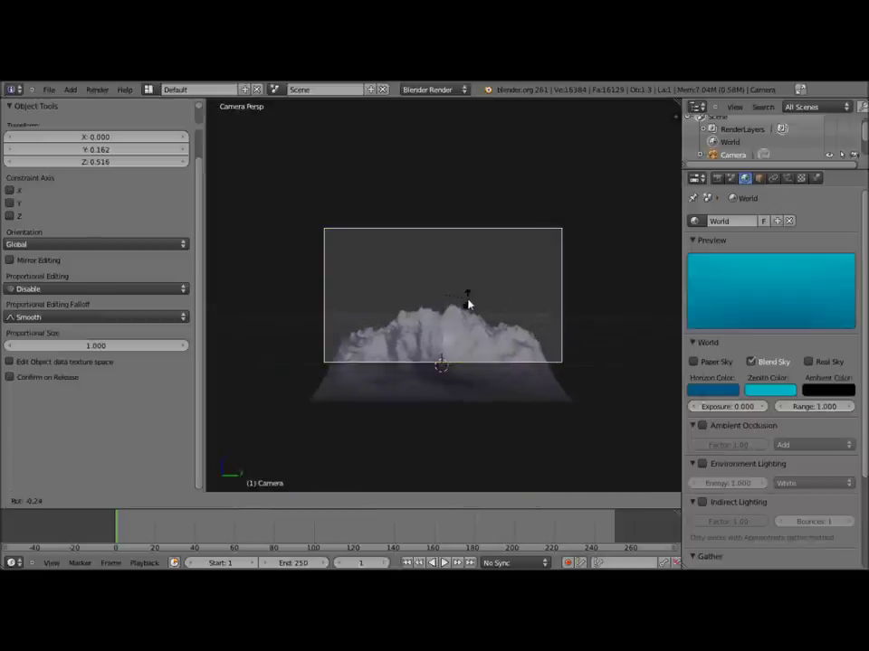
key("r")
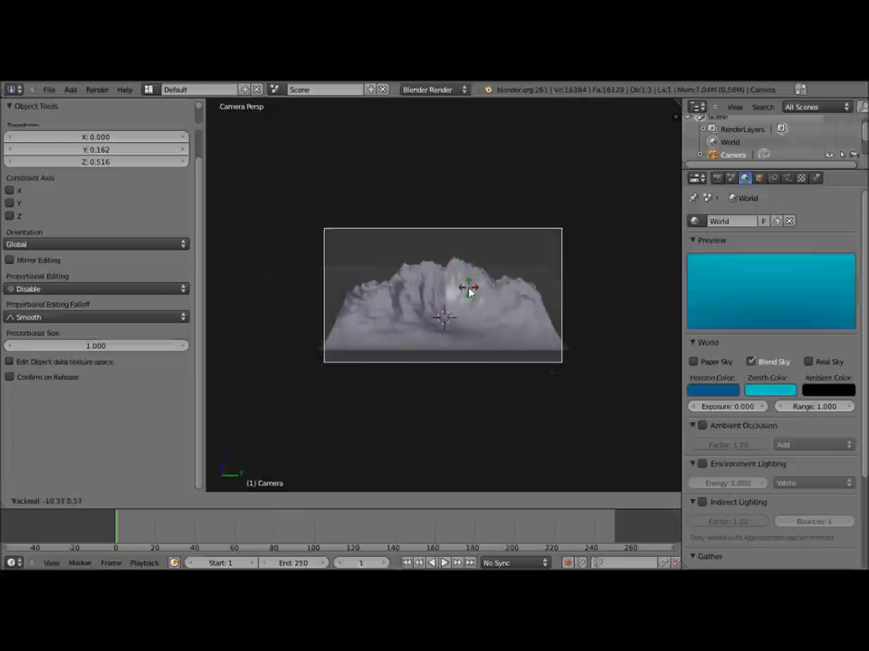
left_click(467, 300)
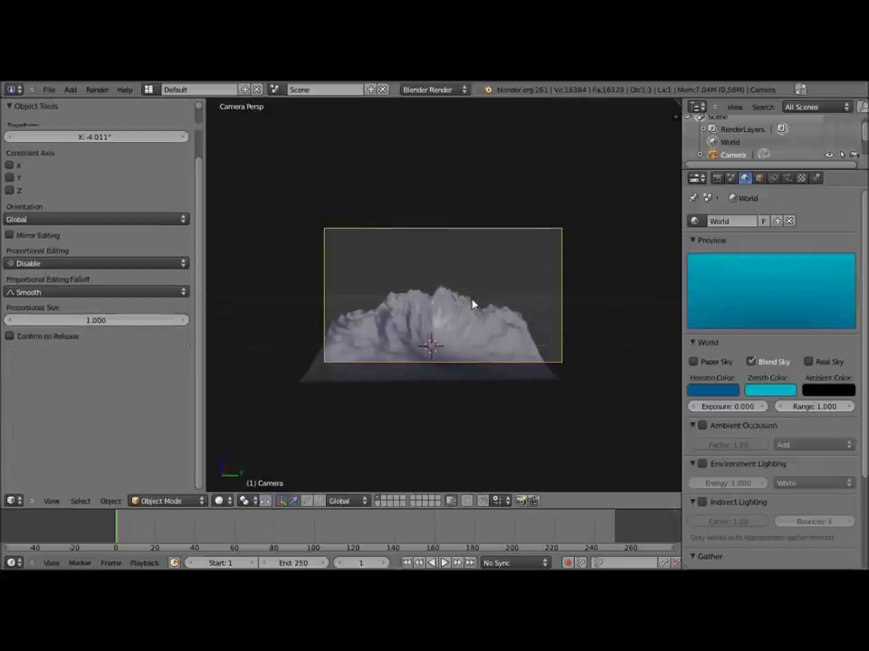
key("g")
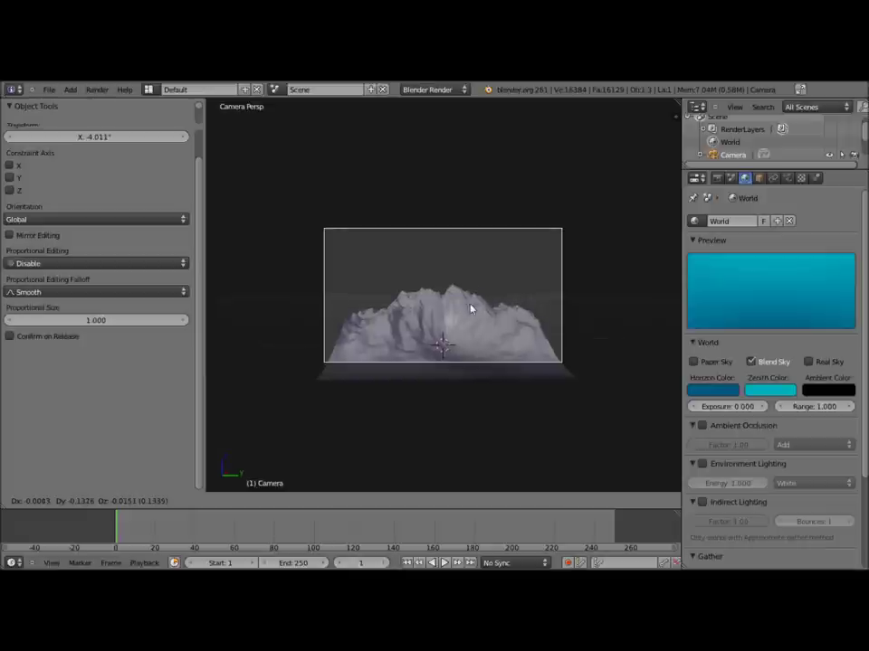
left_click(477, 295)
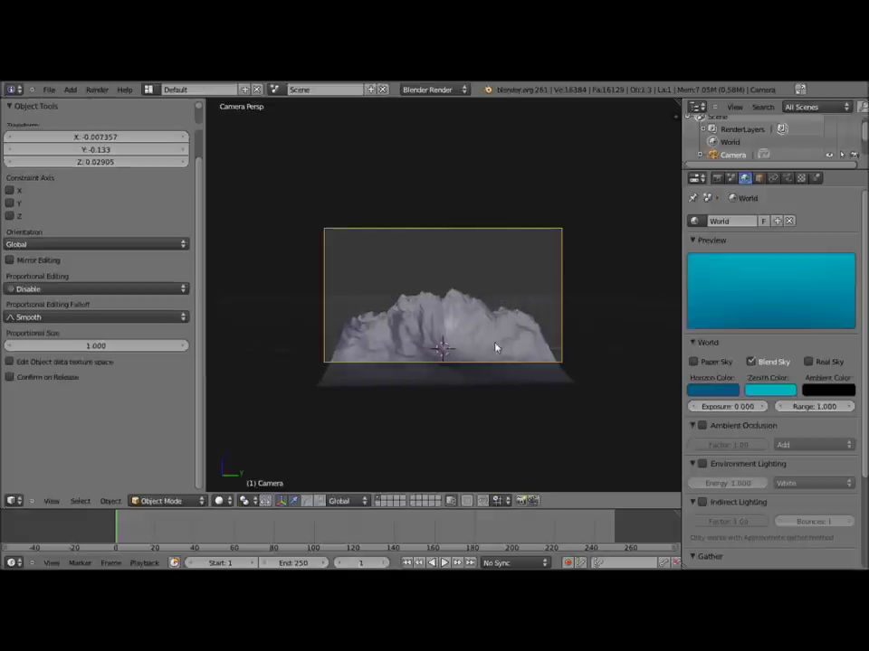
scroll(453, 341, "up", 3)
scroll(453, 339, "up", 3)
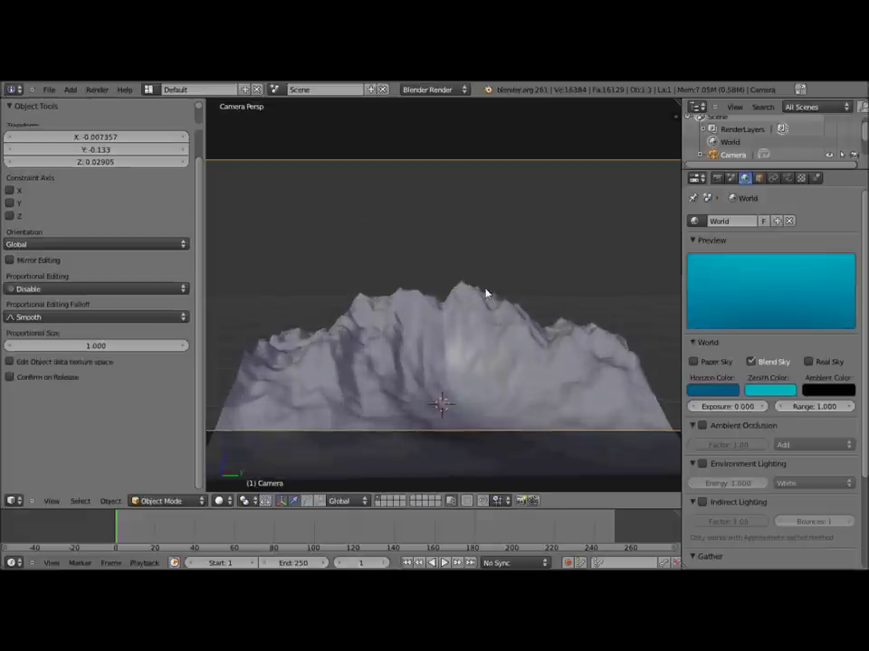
Lower the World horizon and zenith colour values, test-rendering before and after the change.
key("F12")
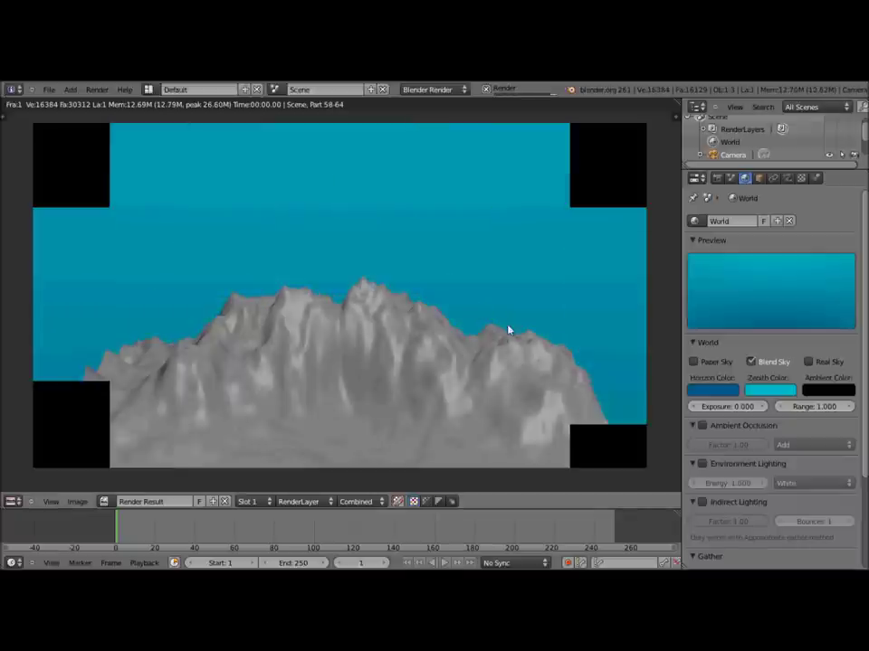
key("Escape")
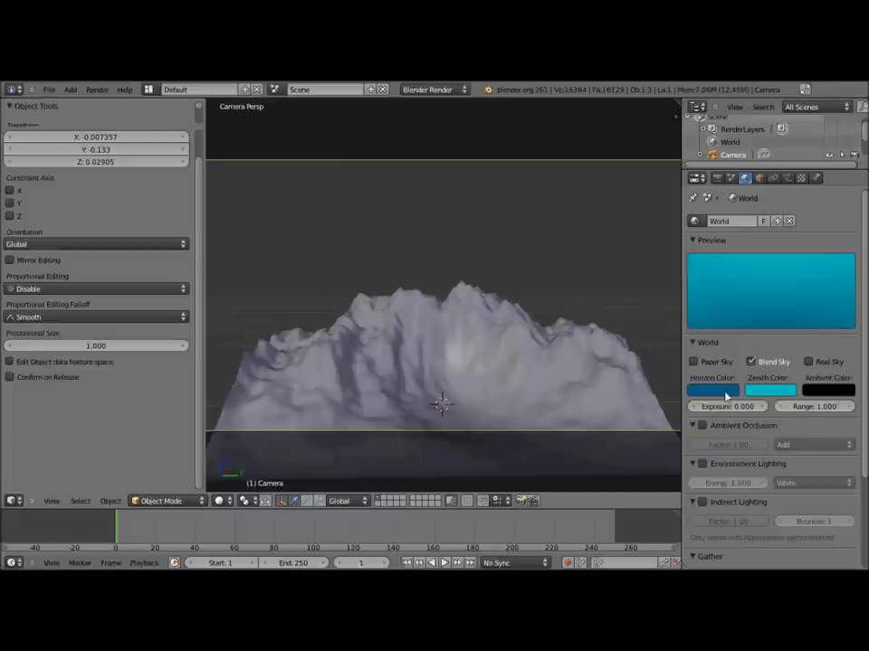
left_click(725, 392)
left_click_drag(797, 270, 798, 288)
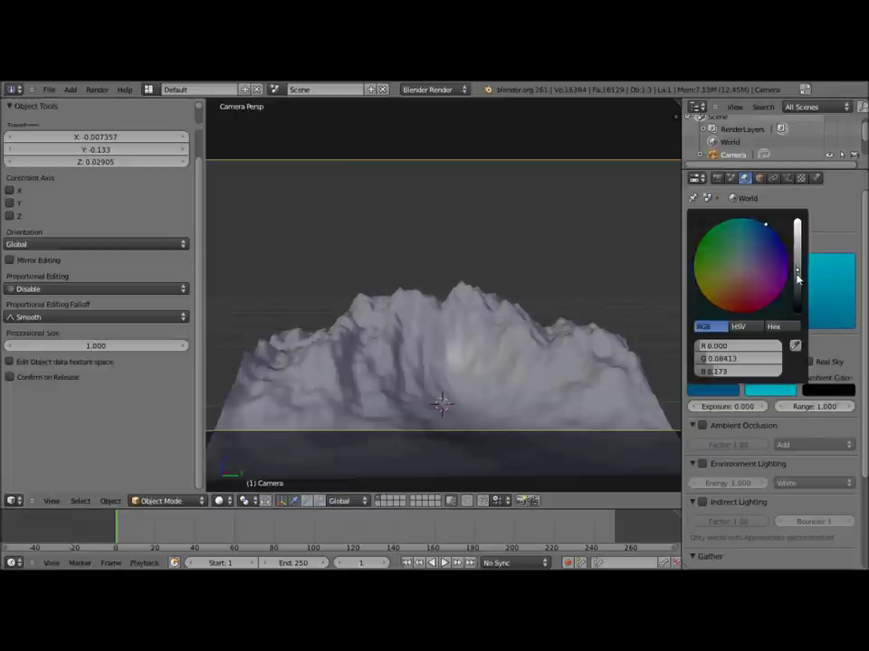
left_click(713, 390)
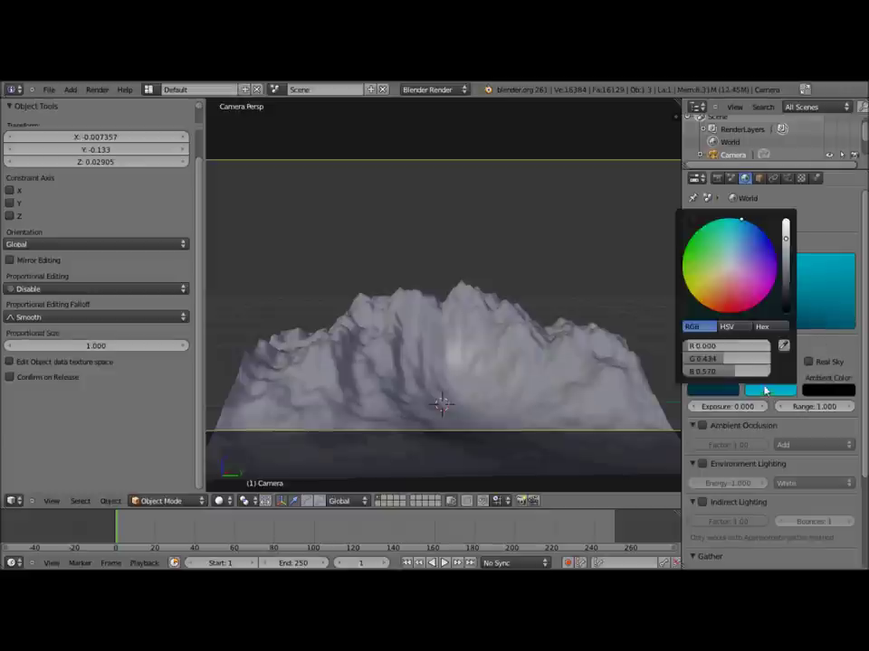
left_click_drag(793, 237, 792, 270)
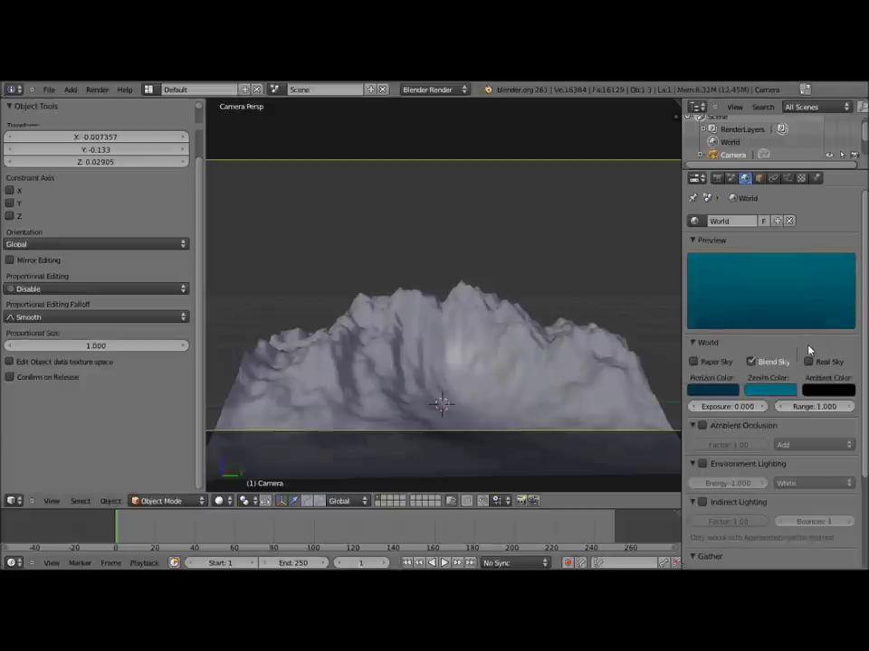
key("F12")
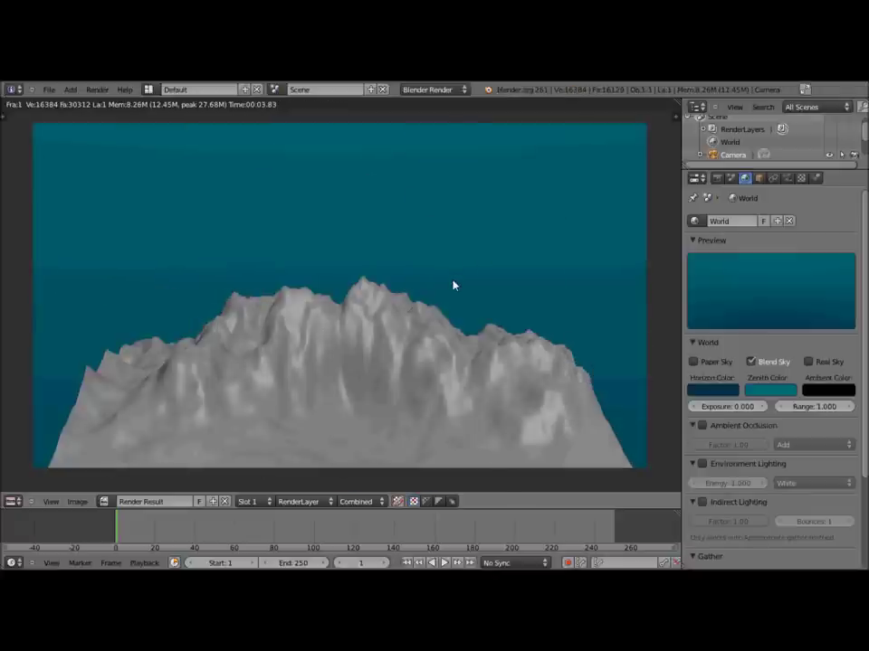
key("Escape")
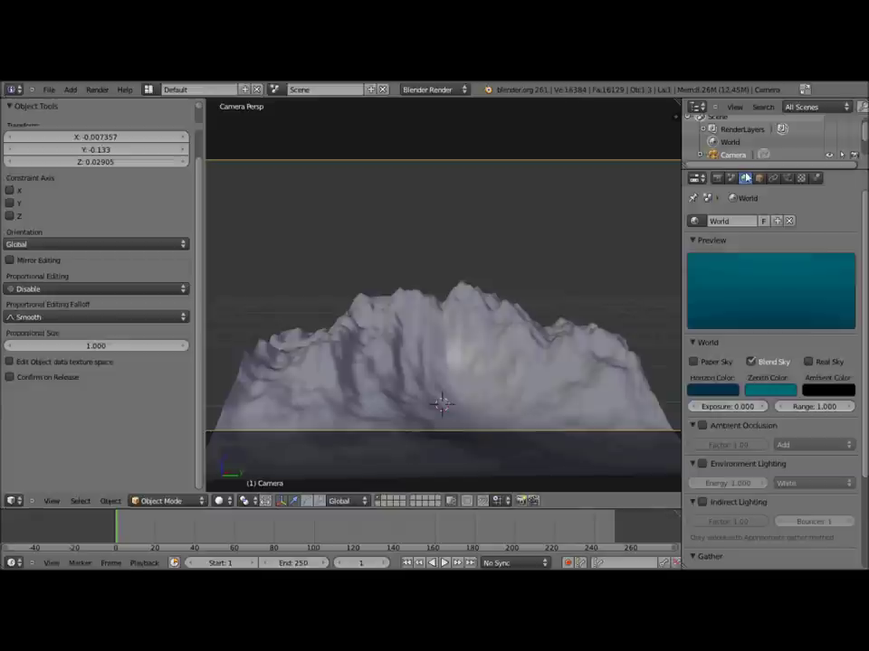
Add an Array modifier to the landscape with a count of 2.
right_click(551, 358)
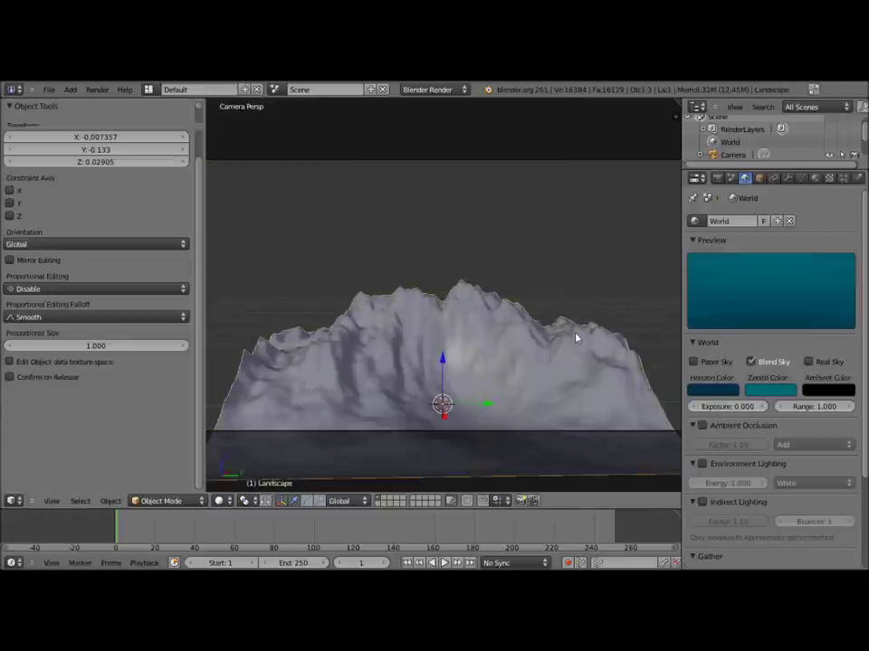
left_click(787, 179)
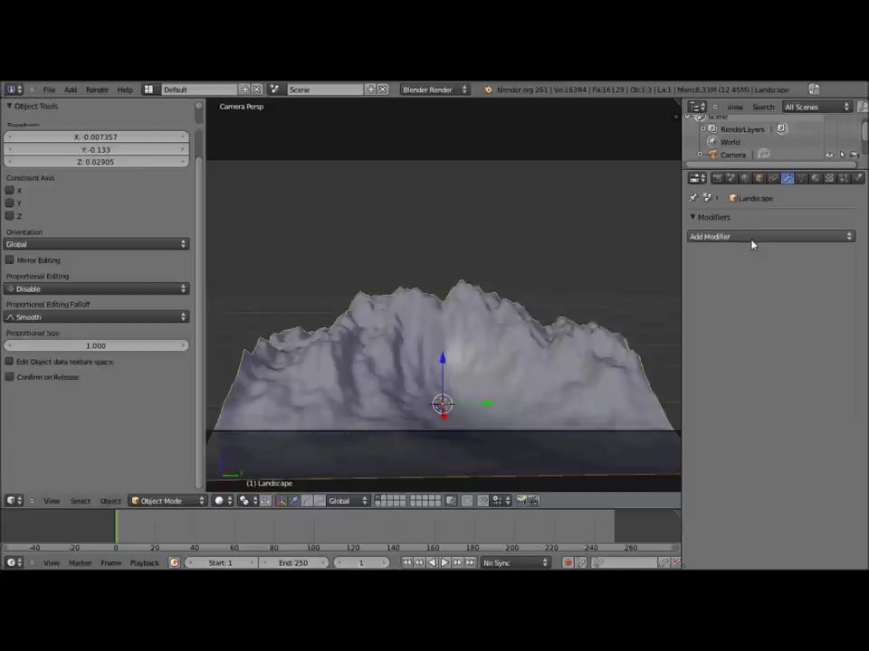
left_click(751, 236)
left_click(557, 262)
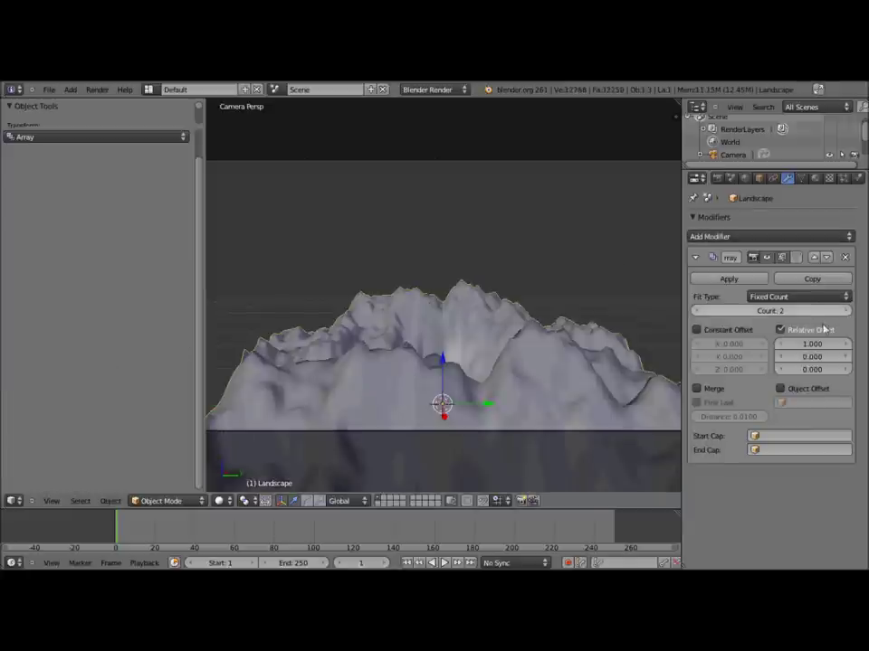
left_click(792, 315)
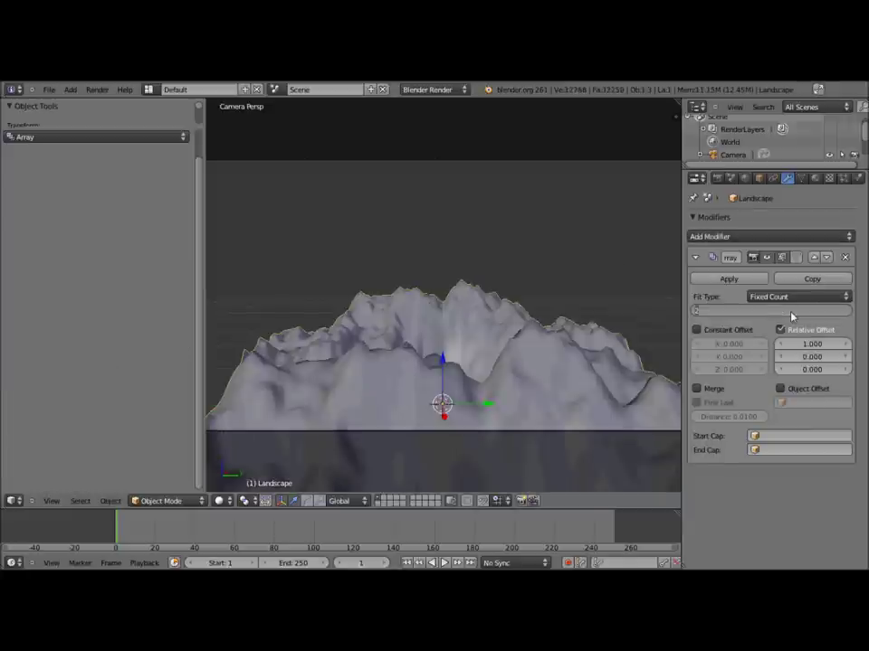
type("1")
key("Return")
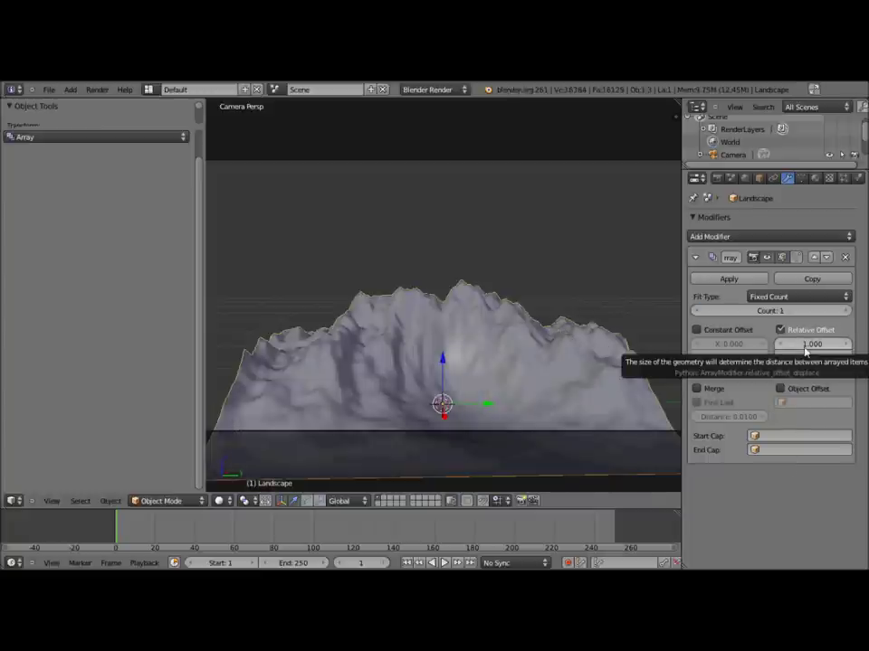
left_click(793, 313)
type("2")
key("Return")
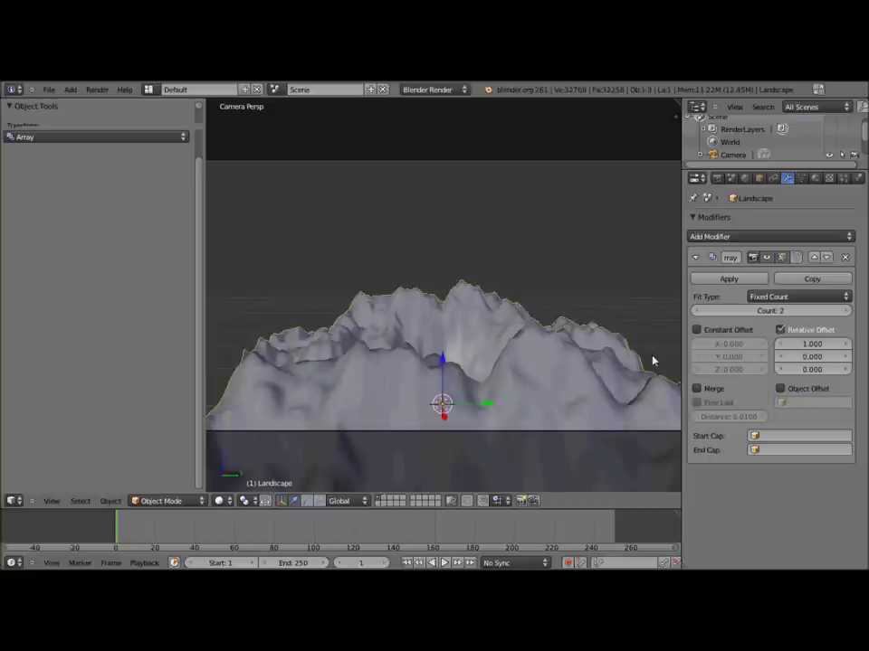
Set the Array's relative offset to X 0 and Y 0.8.
left_click(815, 349)
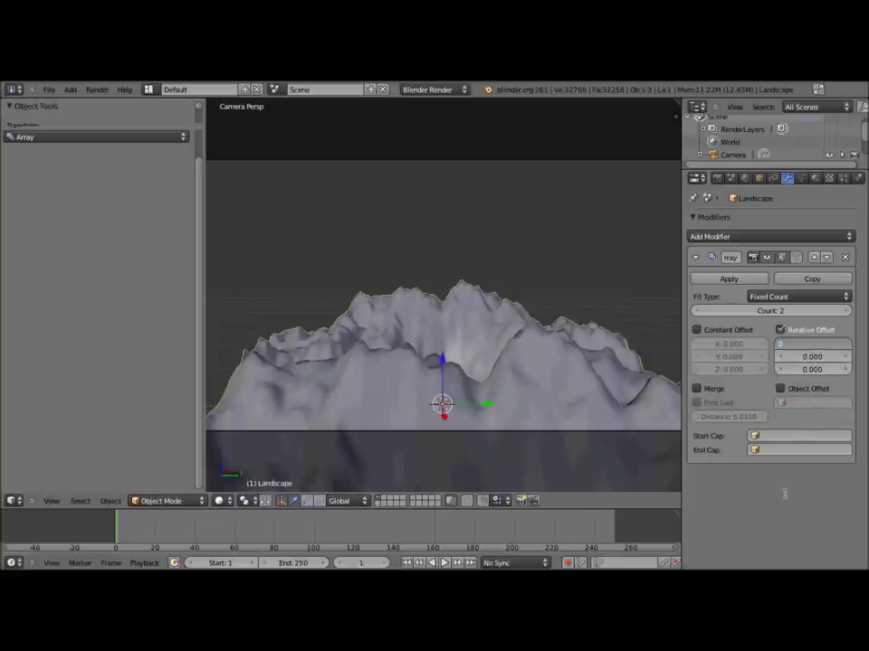
type("0")
key("Return")
left_click(812, 357)
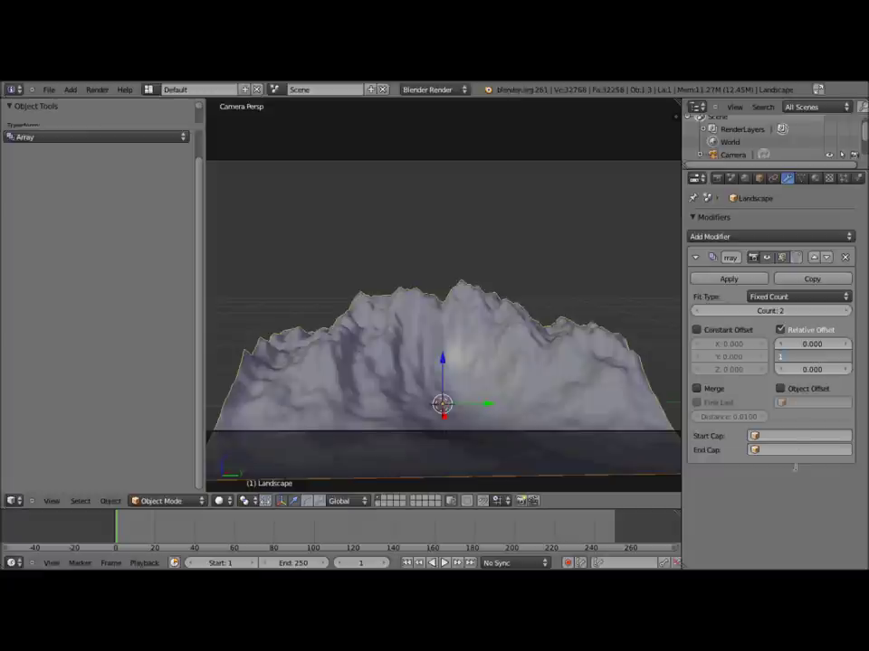
type("1")
key("Return")
left_click(813, 356)
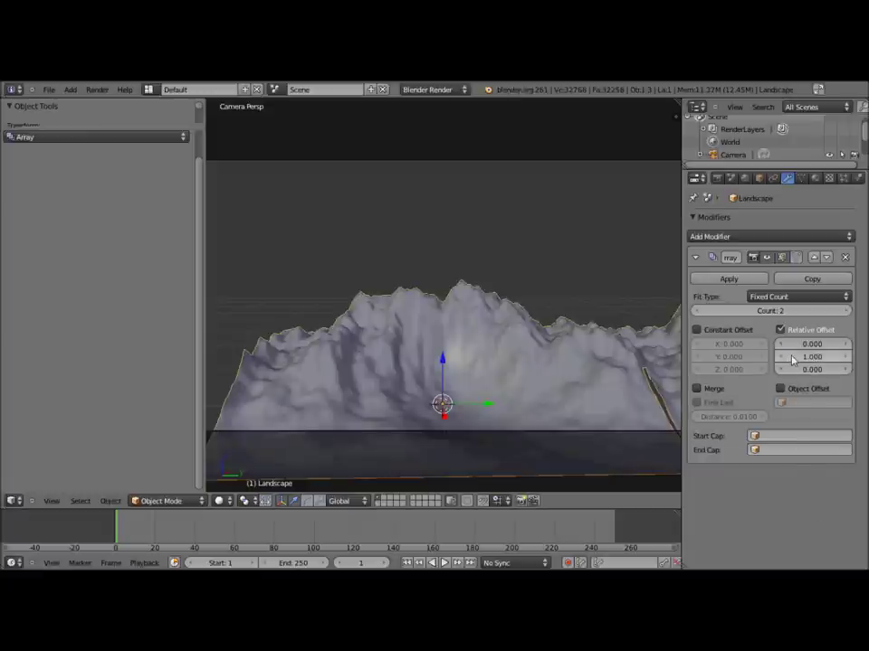
type("0.9")
key("Return")
left_click(811, 357)
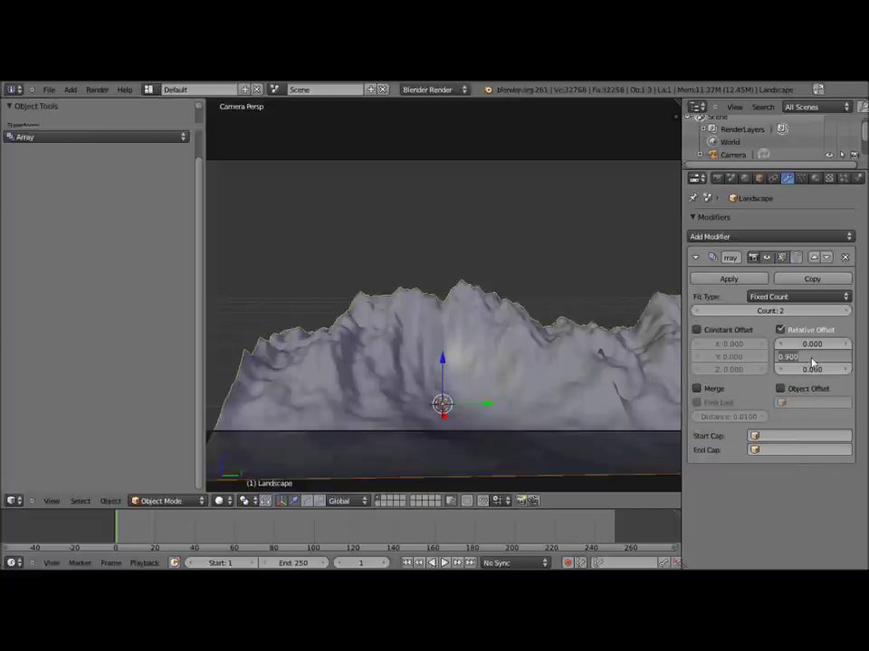
type("1.")
type("00")
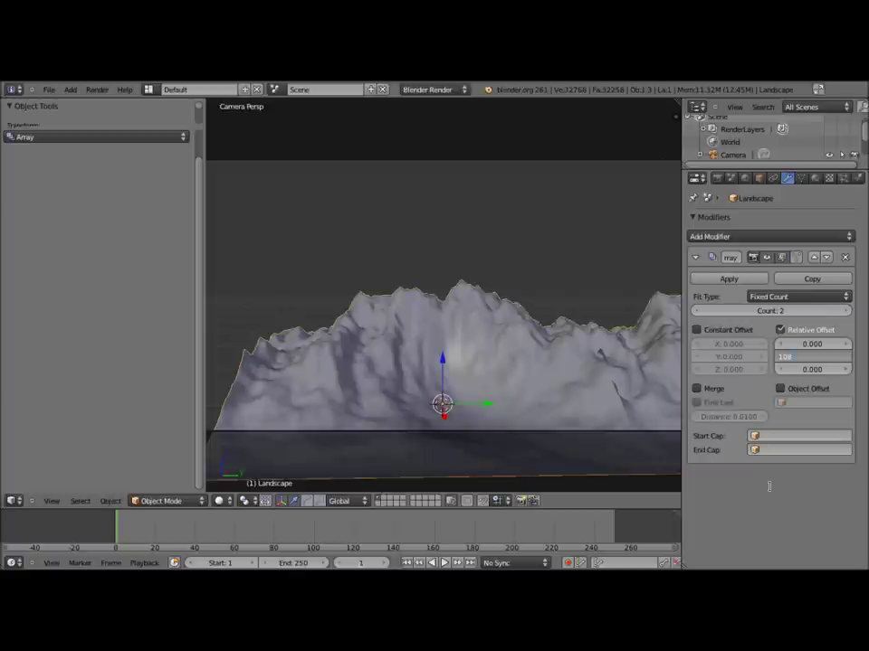
key("Return")
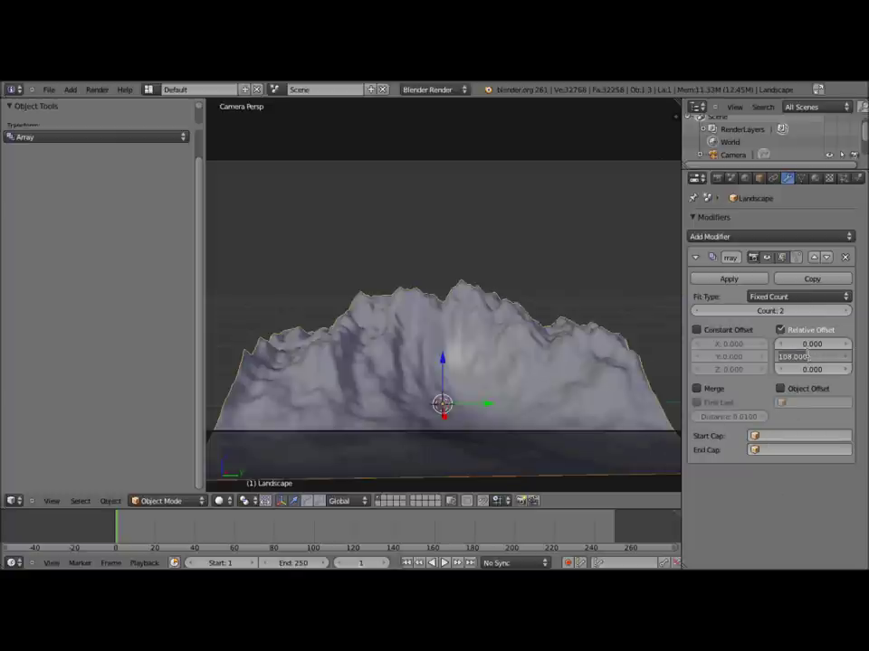
type("0.8")
key("Return")
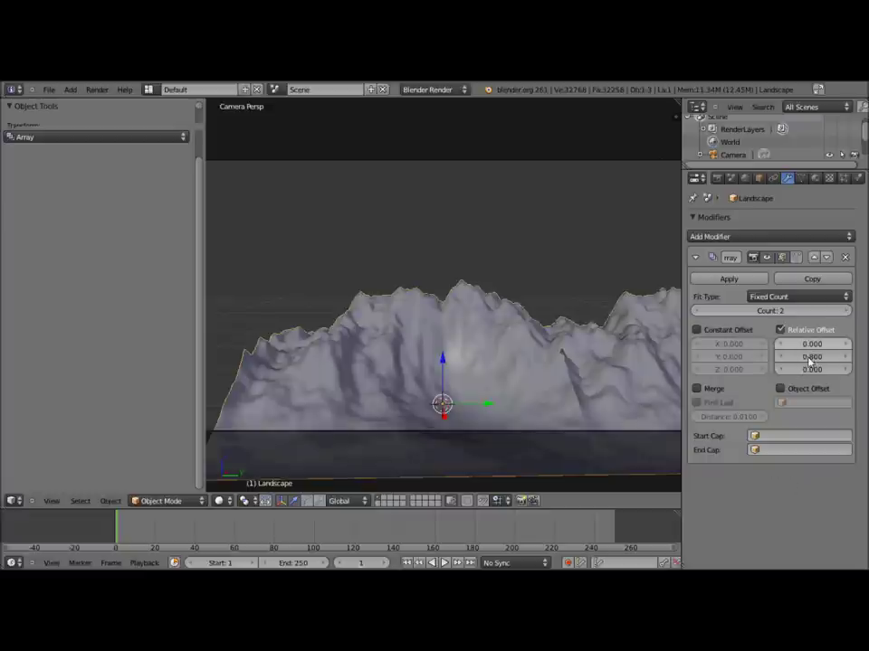
key("ctrl+x")
Add a second Array with offset X 0 and Y -0.8, then test-render the tiled landscape.
left_click(733, 236)
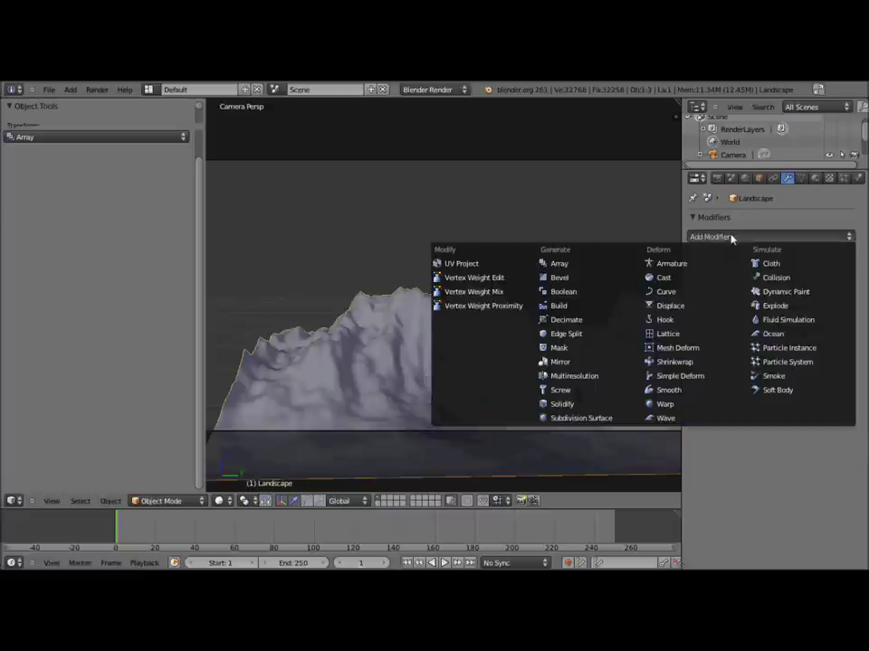
left_click(549, 264)
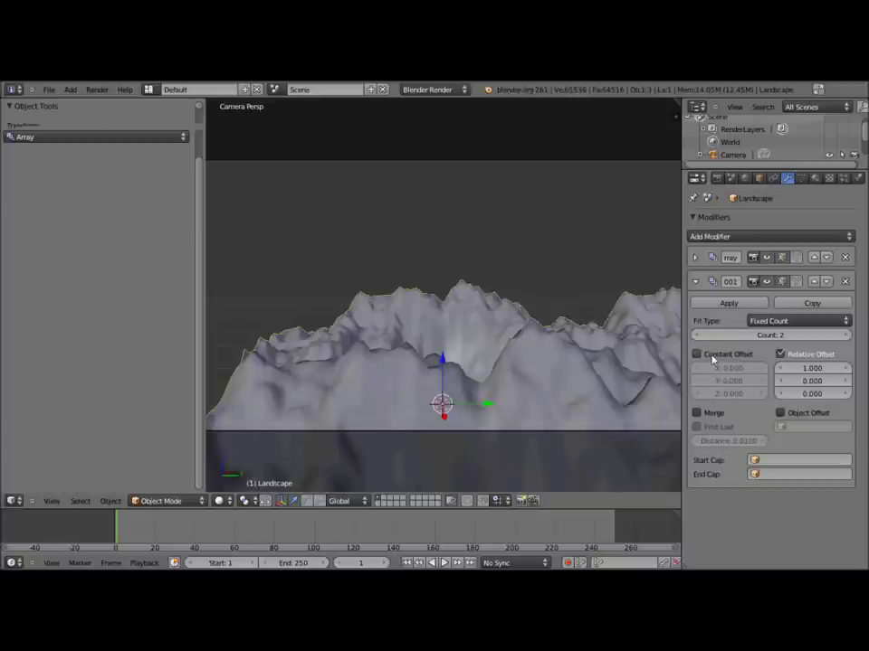
left_click(803, 370)
type("0")
key("Tab")
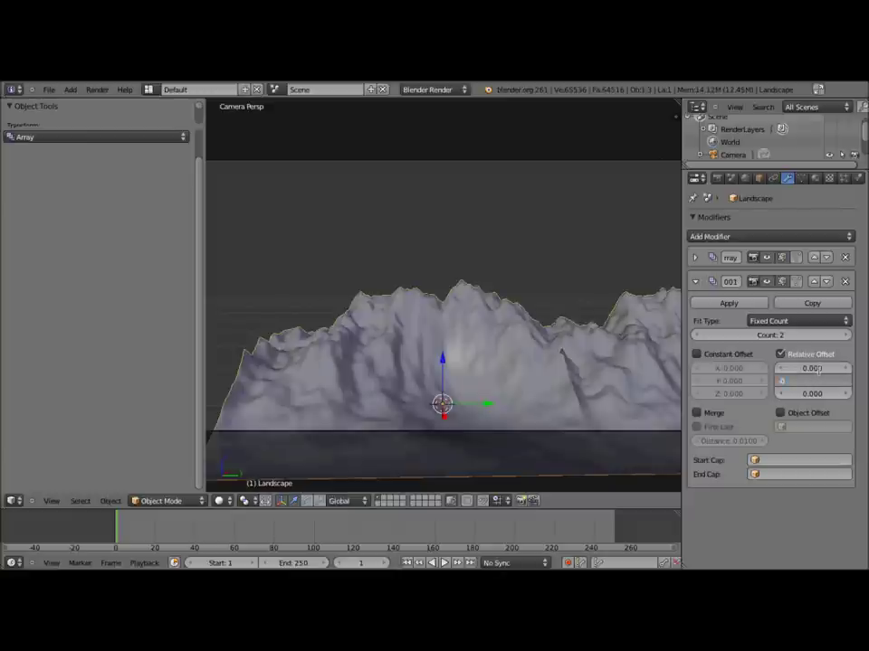
key("Return")
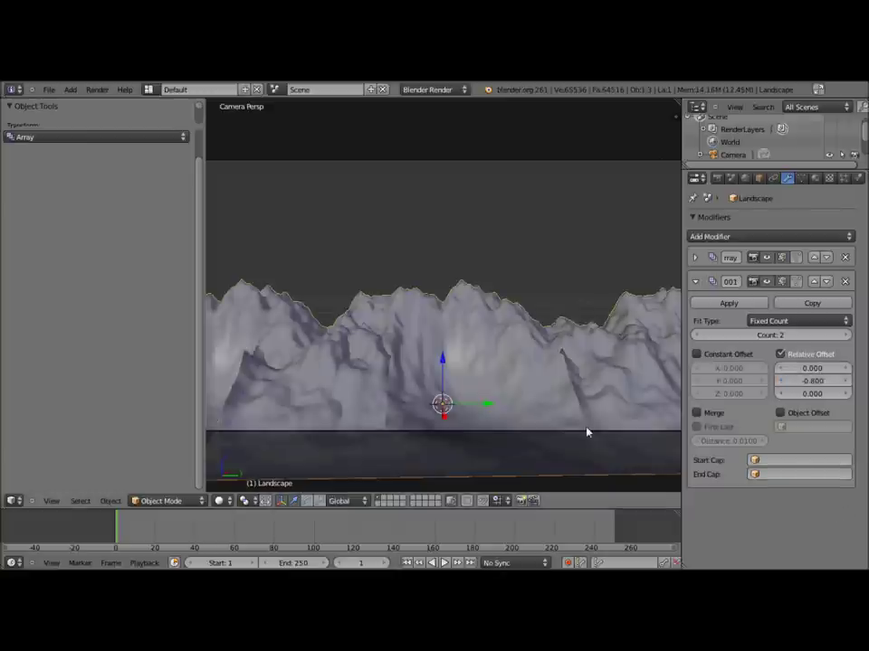
key("F12")
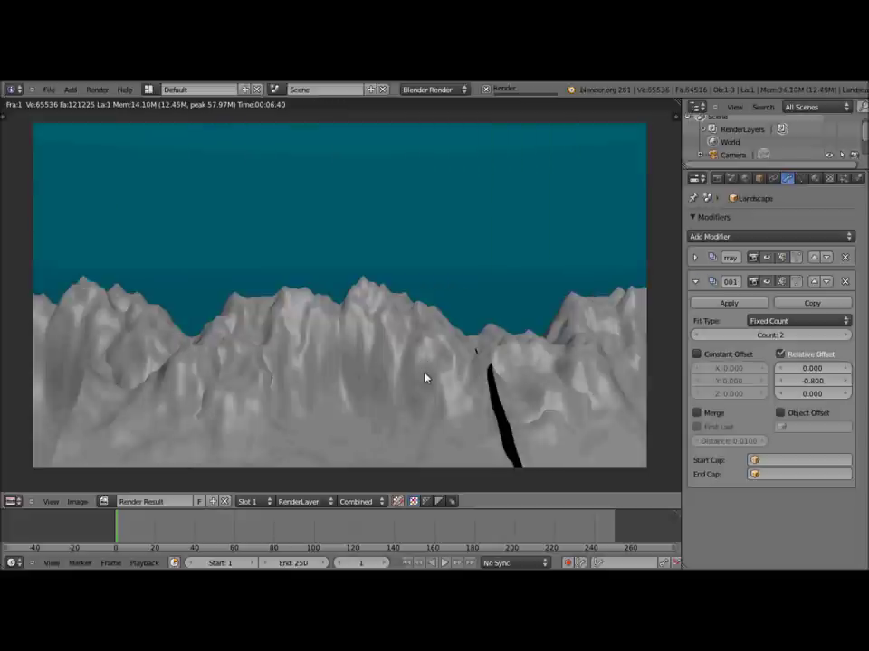
key("Escape")
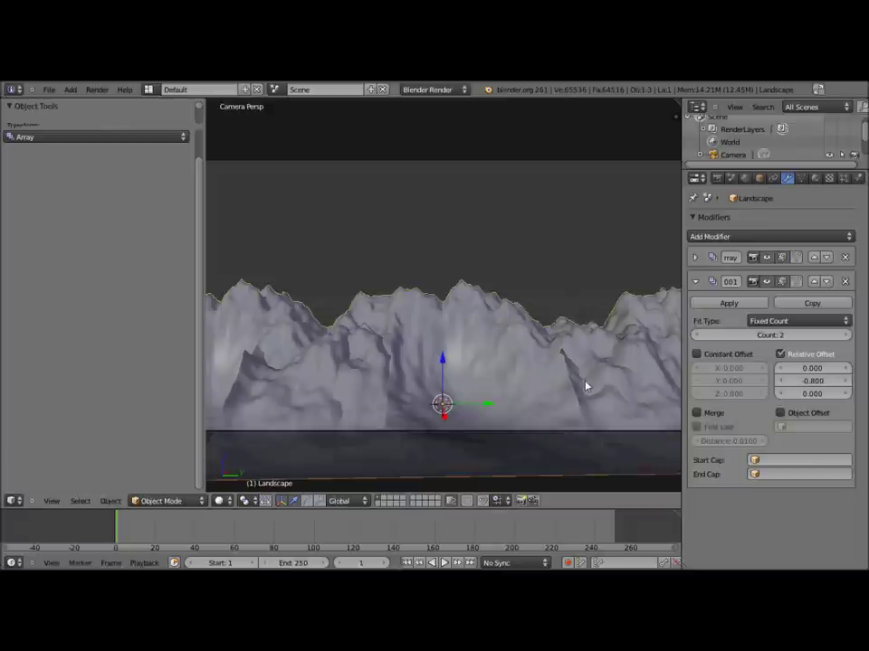
Remove both Array modifiers so a single terrain remains.
left_click(695, 281)
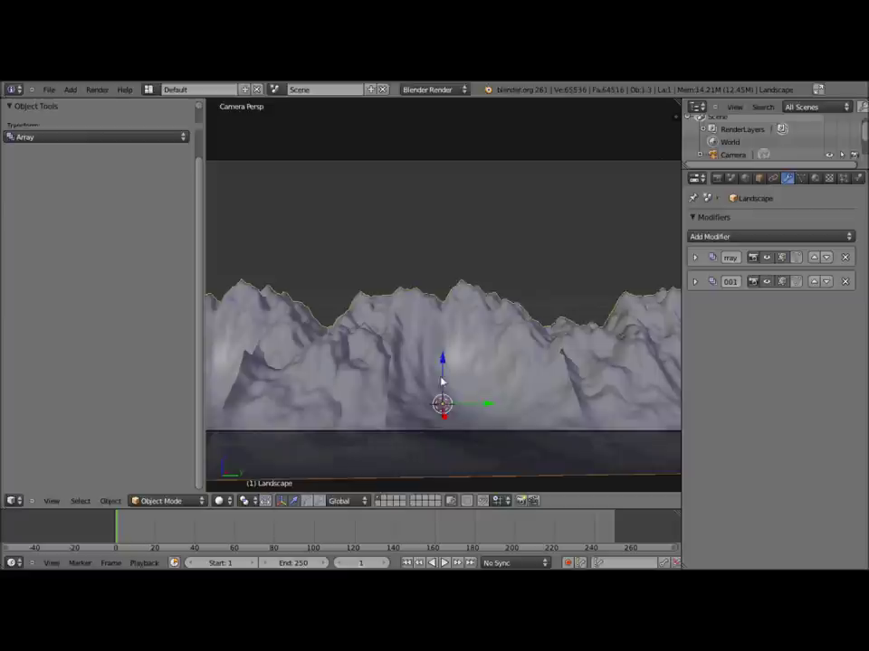
left_click(845, 281)
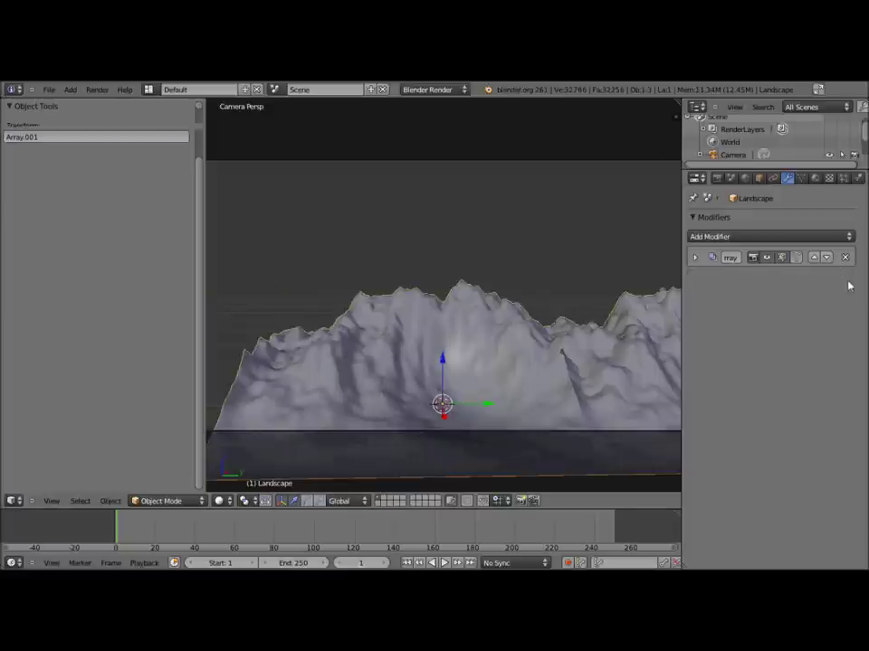
left_click(846, 258)
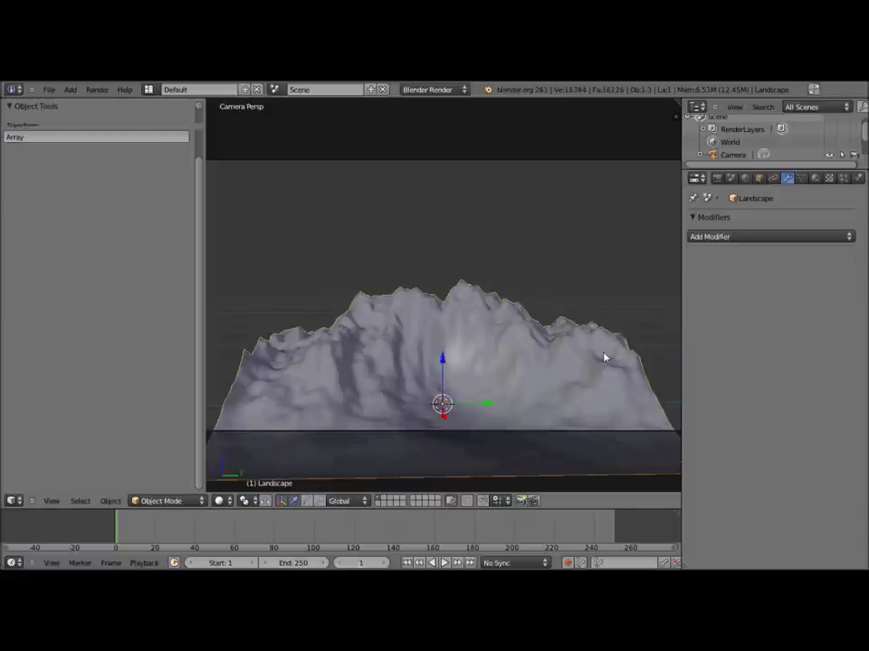
right_click_drag(442, 404, 442, 407)
Select the camera and slide it along X in top view.
right_click(443, 407)
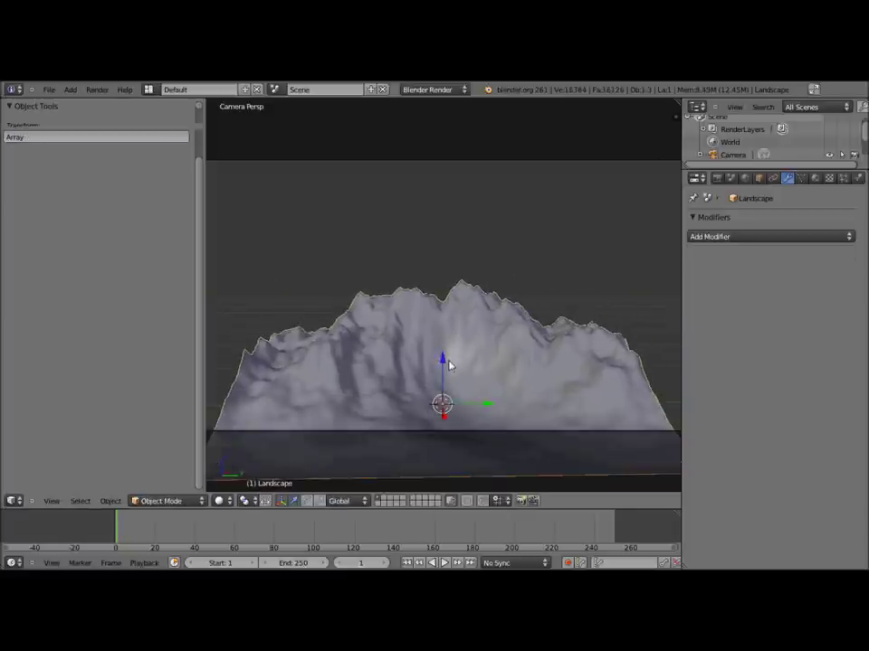
right_click(448, 433)
key("KP_0")
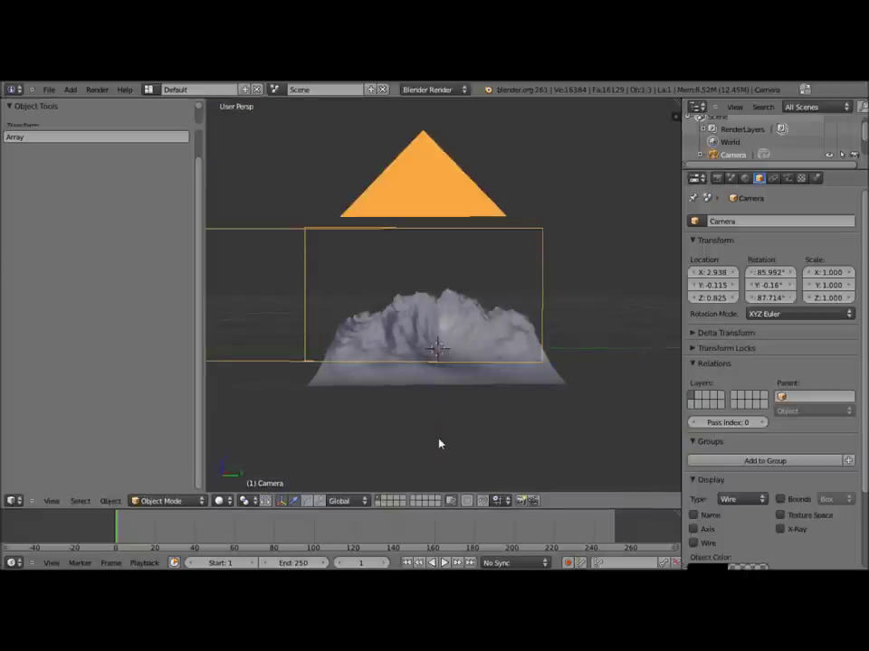
key("KP_7")
scroll(506, 407, "down", 2)
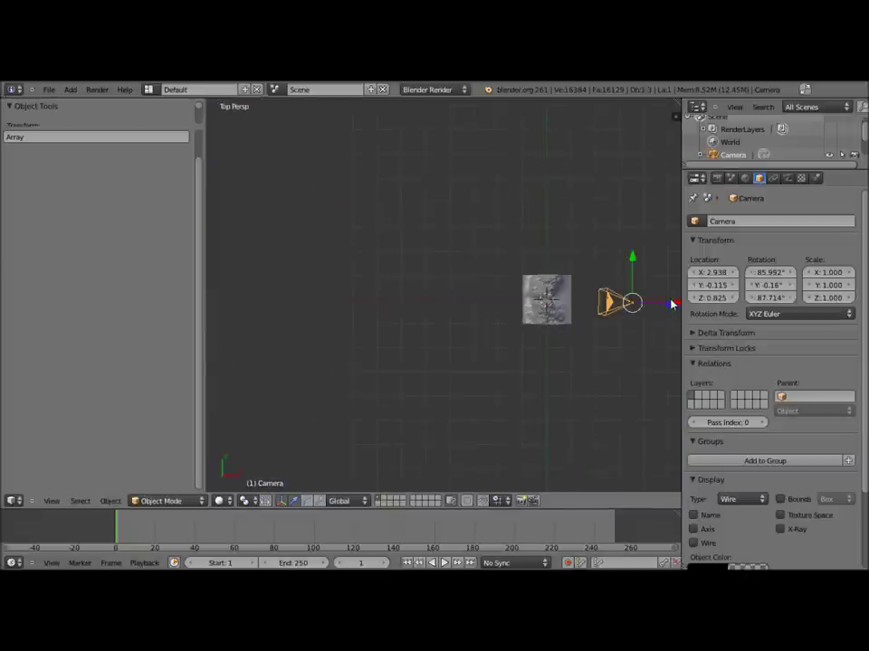
scroll(667, 303, "down", 1)
left_click_drag(645, 305, 627, 302)
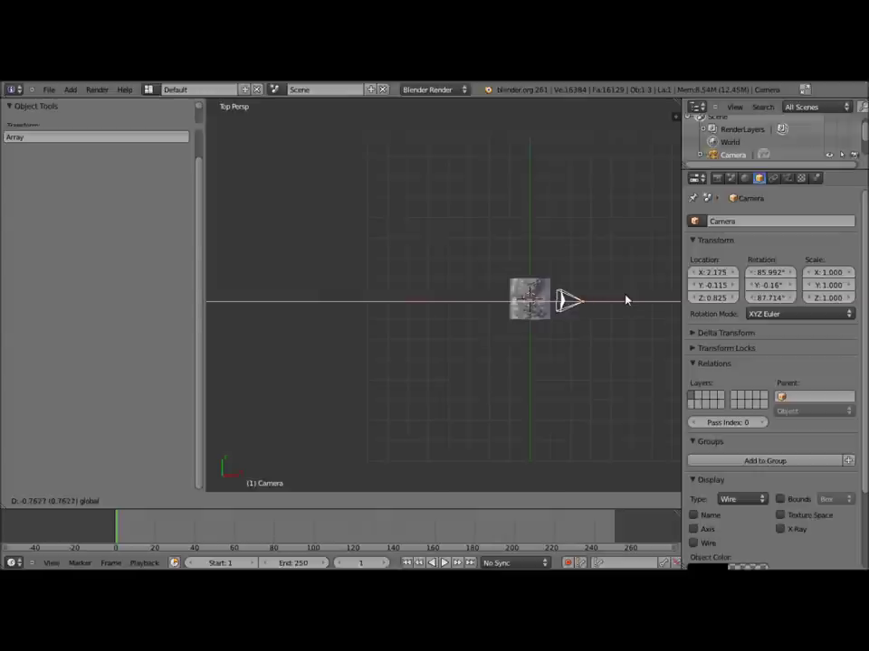
left_click_drag(627, 302, 619, 301)
key("KP_0")
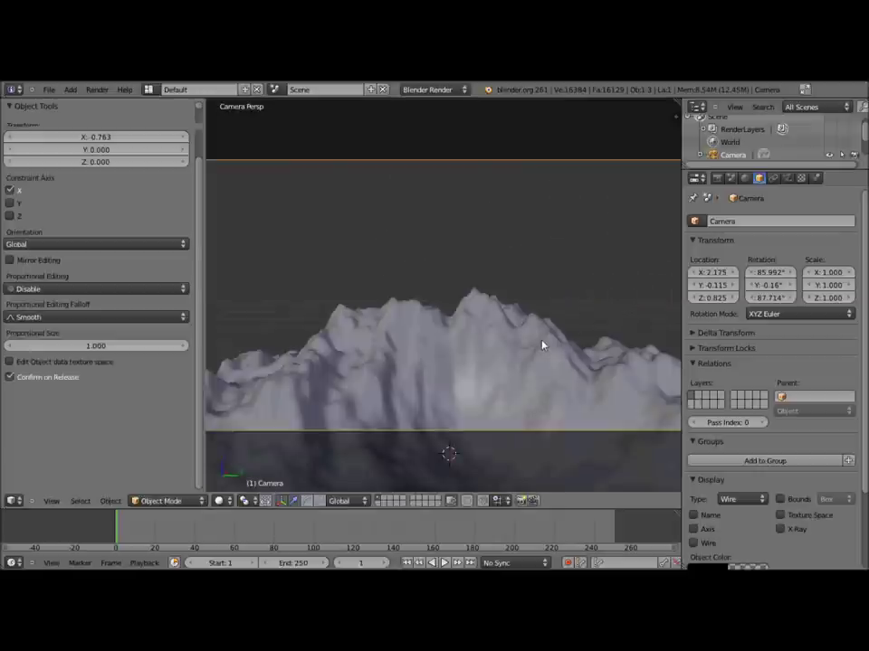
Fine-tune the camera position to X 2.547 until the terrain fills the camera frame.
key("g")
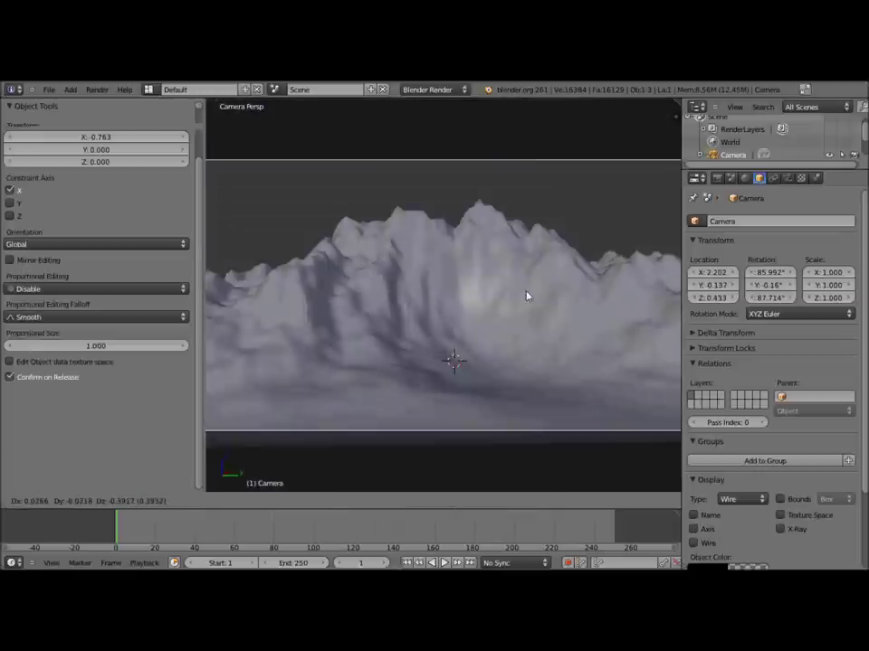
left_click(528, 294)
scroll(529, 294, "down", 3)
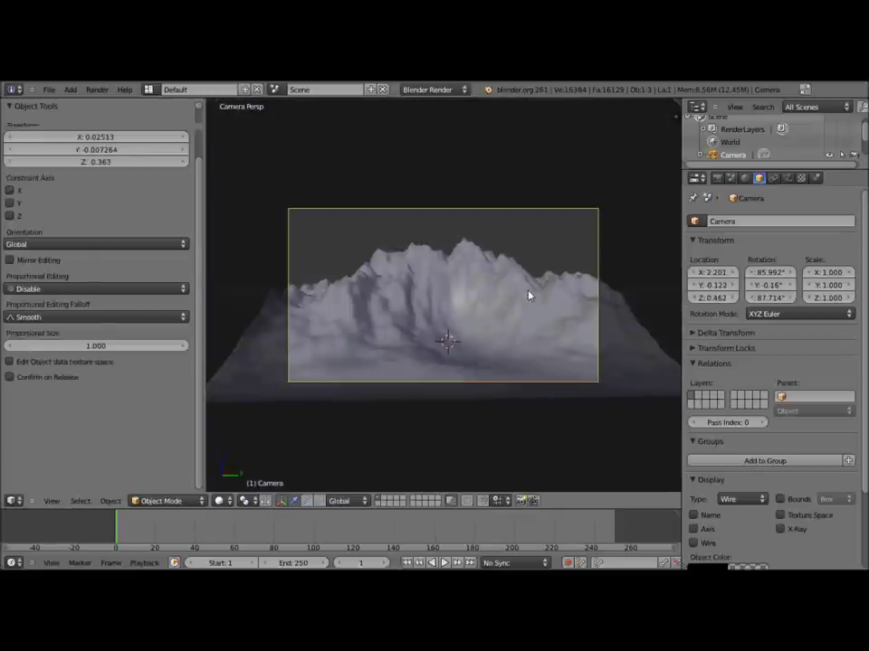
key("g")
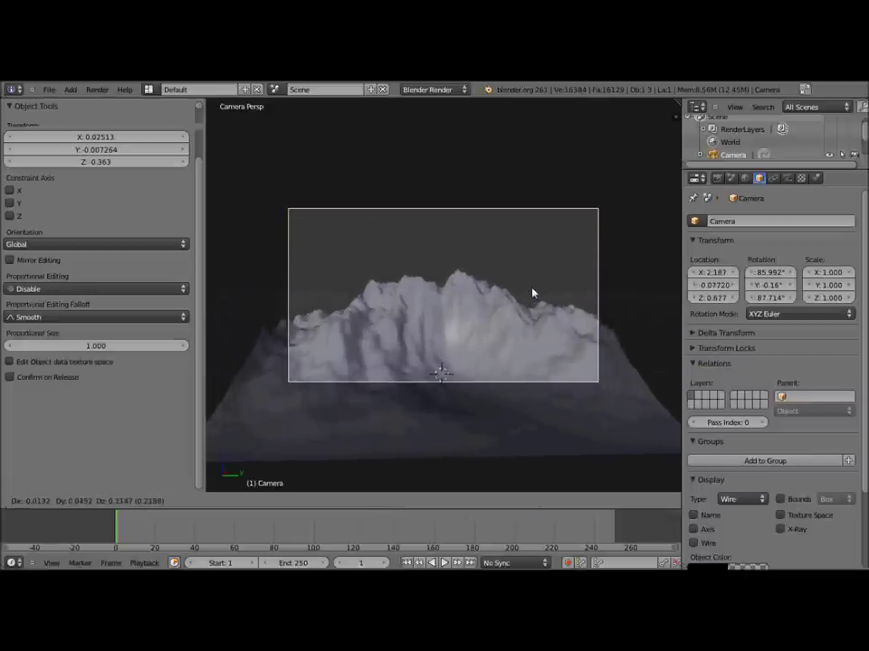
left_click(533, 293)
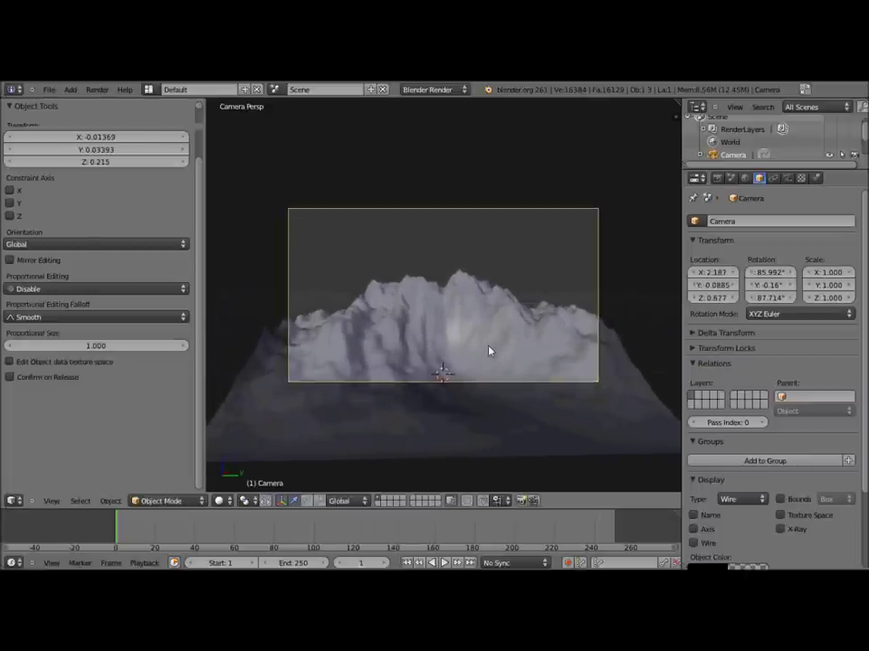
key("KP_0")
mouse_move(489, 351)
middle_mouse_down()
mouse_move(479, 405)
mouse_move(394, 486)
middle_mouse_up()
left_click_drag(410, 482, 409, 489)
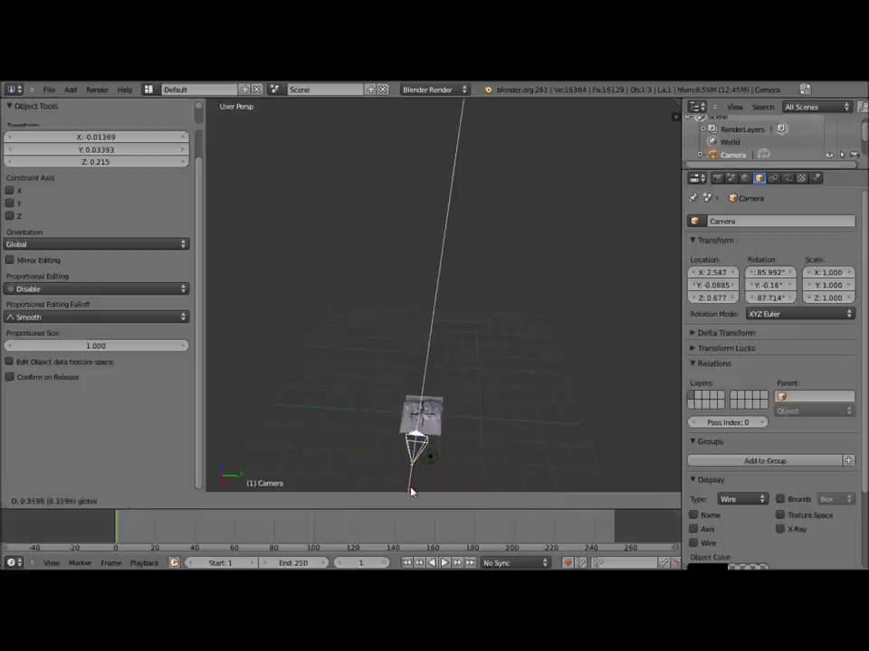
scroll(434, 447, "up", 2)
key("KP_0")
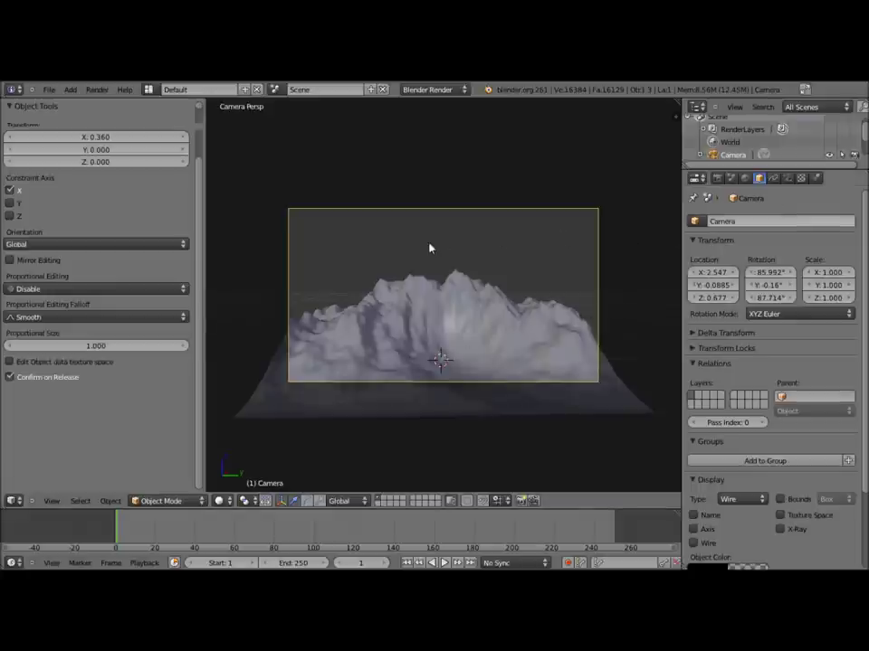
right_click(438, 362)
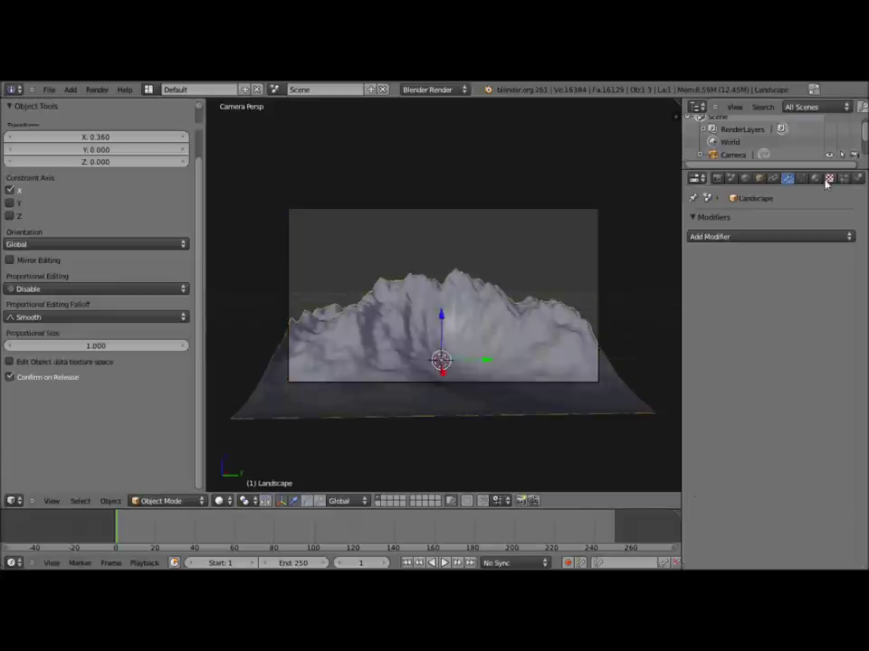
Create a new landscape material with specular intensity lowered to about 0.235.
left_click(815, 178)
left_click(758, 264)
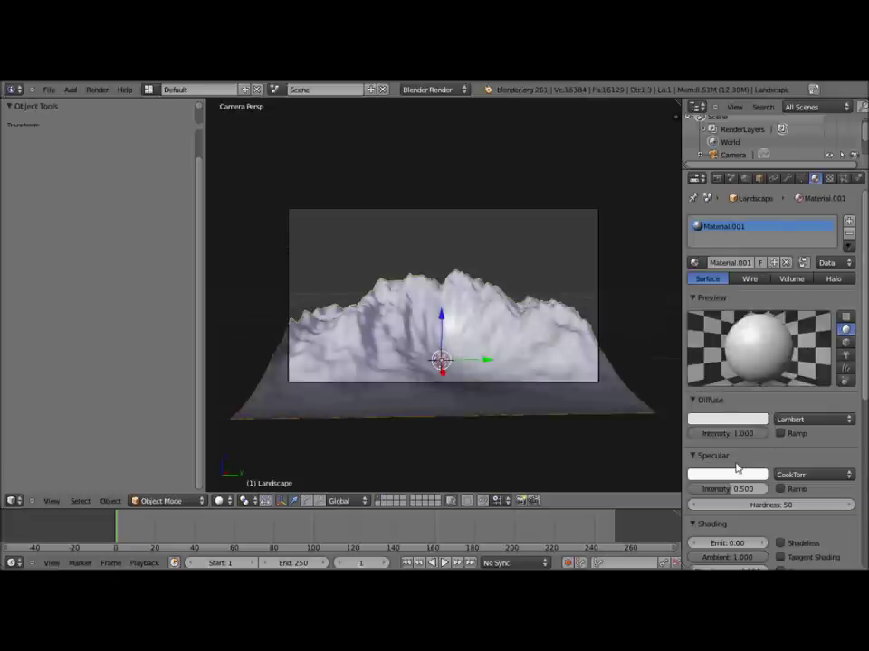
left_click_drag(744, 489, 704, 492)
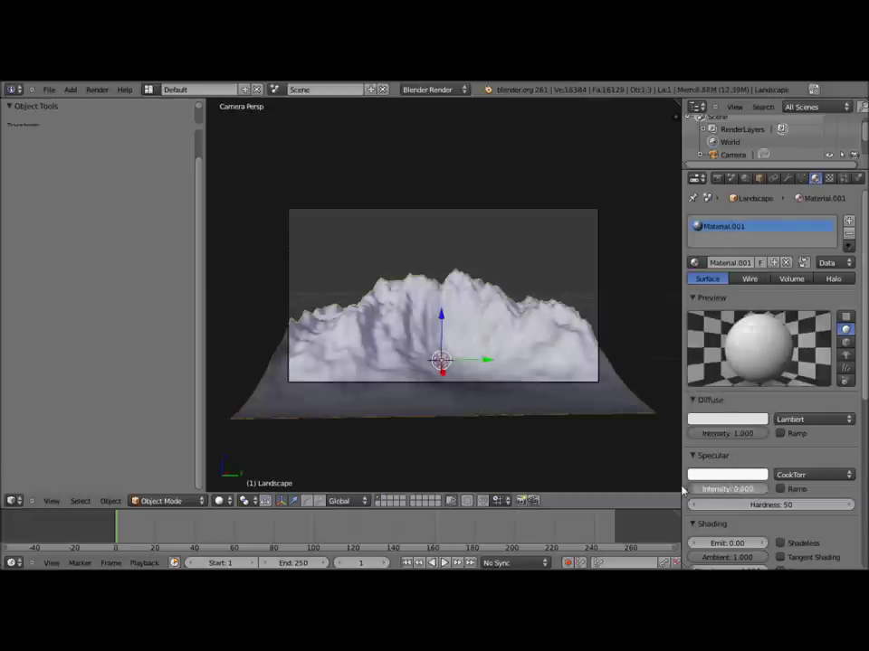
left_click(751, 455)
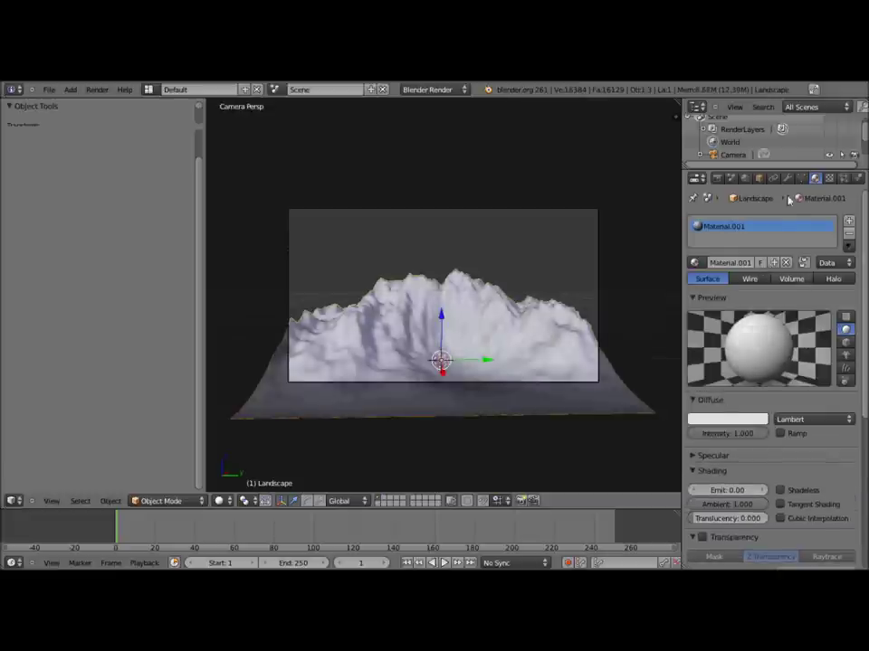
Add a new texture to the material and change its type from Clouds to Blend.
left_click(829, 178)
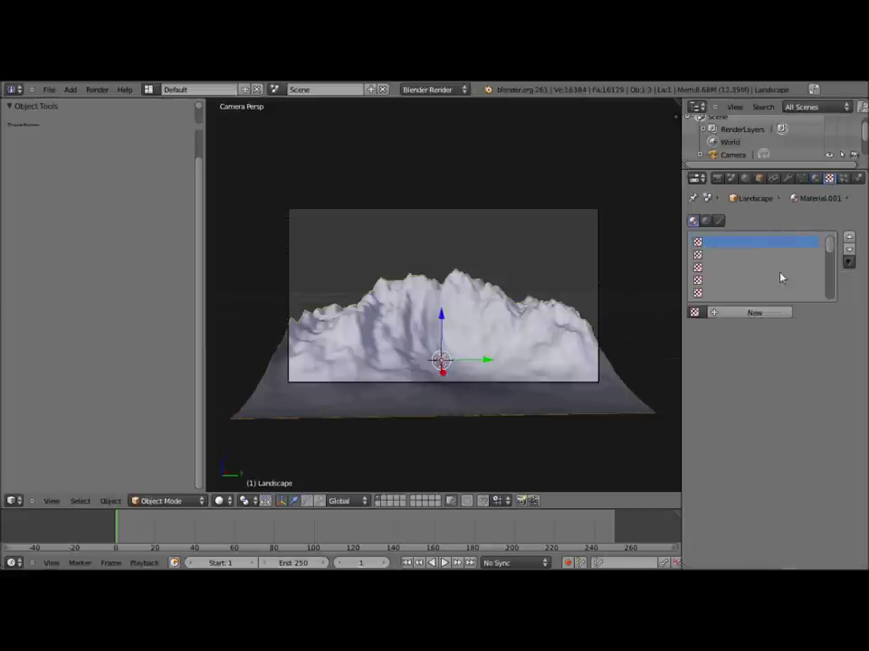
left_click(752, 314)
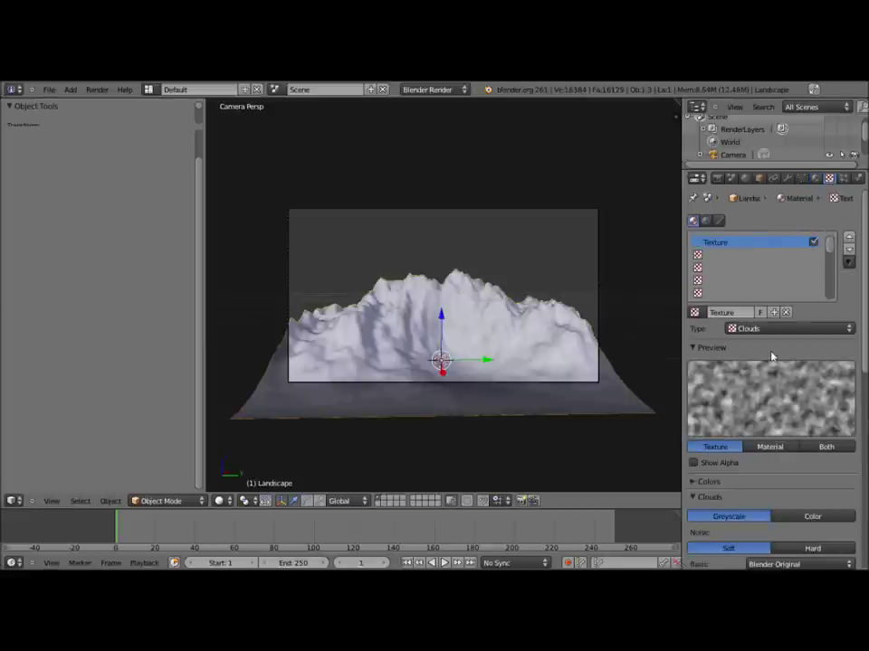
left_click(784, 331)
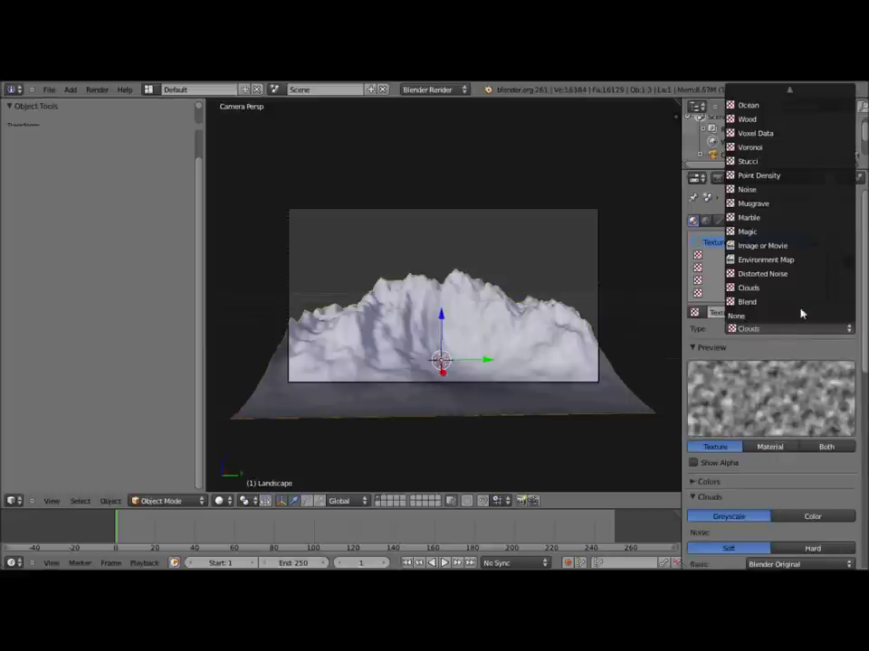
left_click(802, 303)
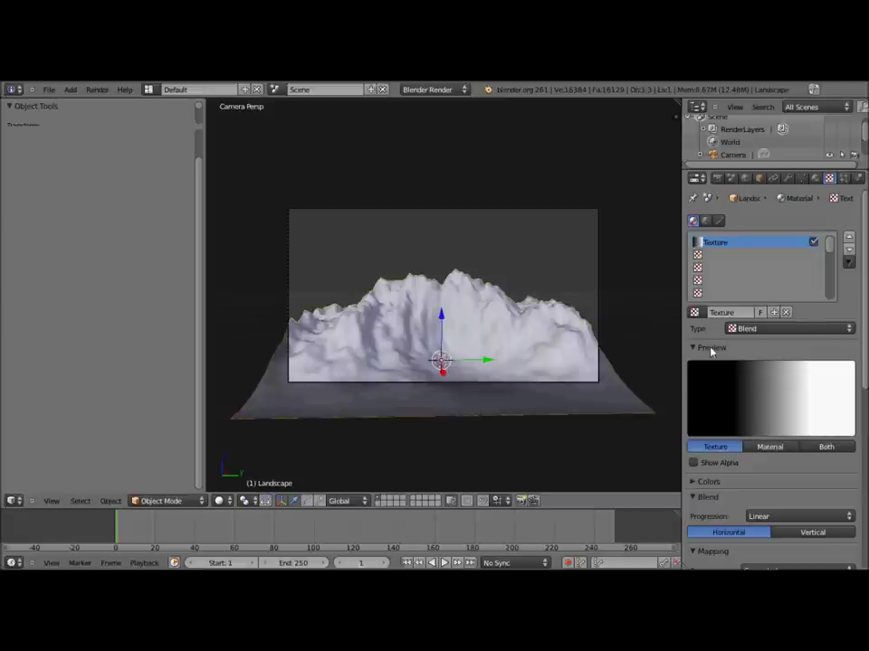
scroll(750, 448, "down", 1)
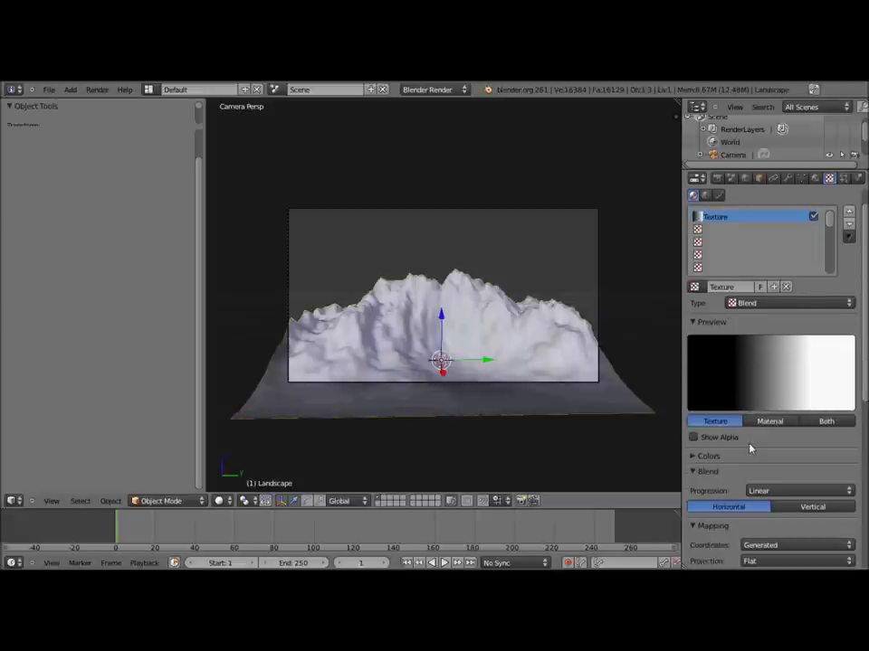
scroll(750, 448, "down", 1)
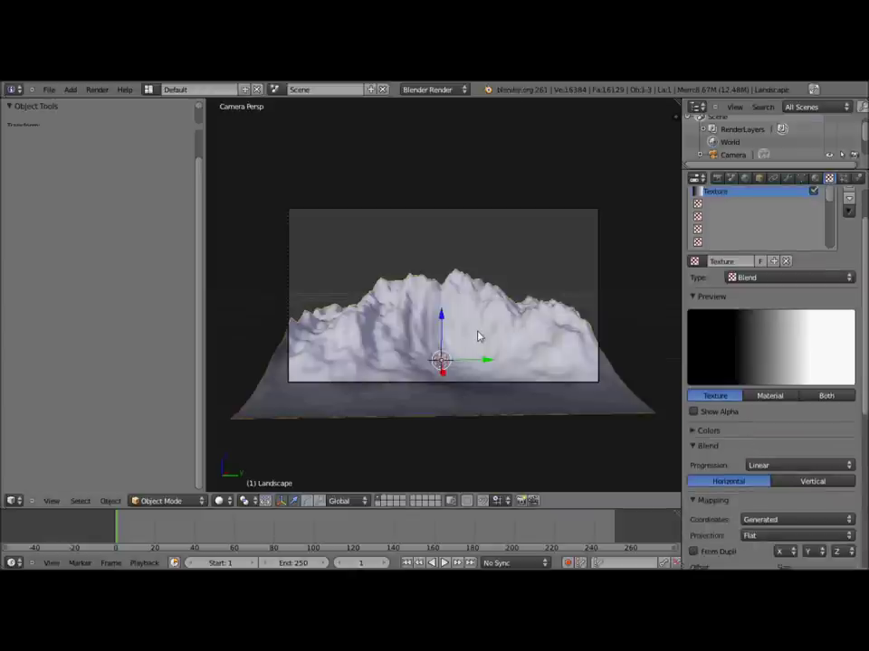
Test-render, then move the landscape 0.566 along X to centre it in the camera view.
key("F12")
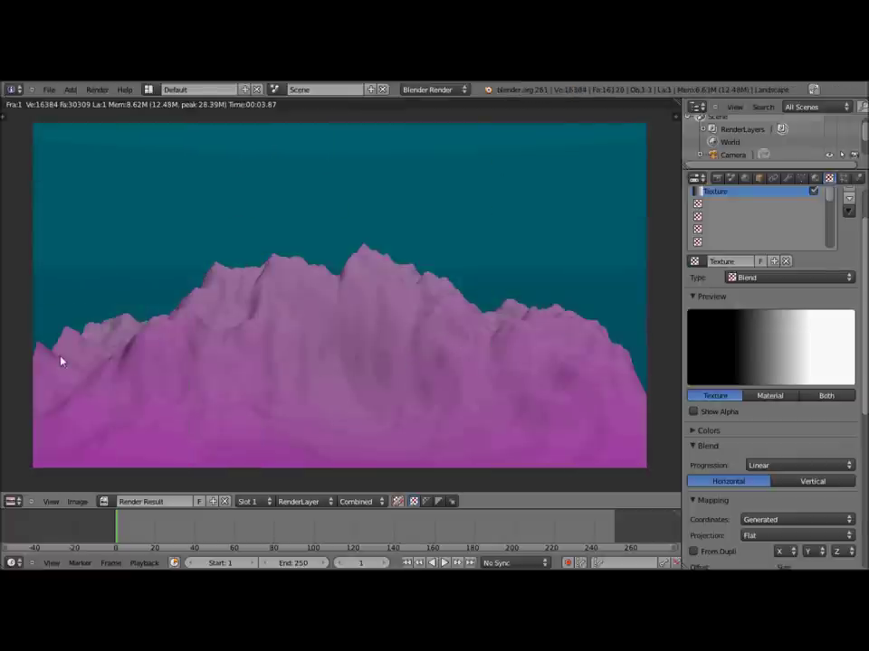
key("Escape")
middle_click_drag(358, 423, 378, 414)
scroll(390, 409, "down", 5)
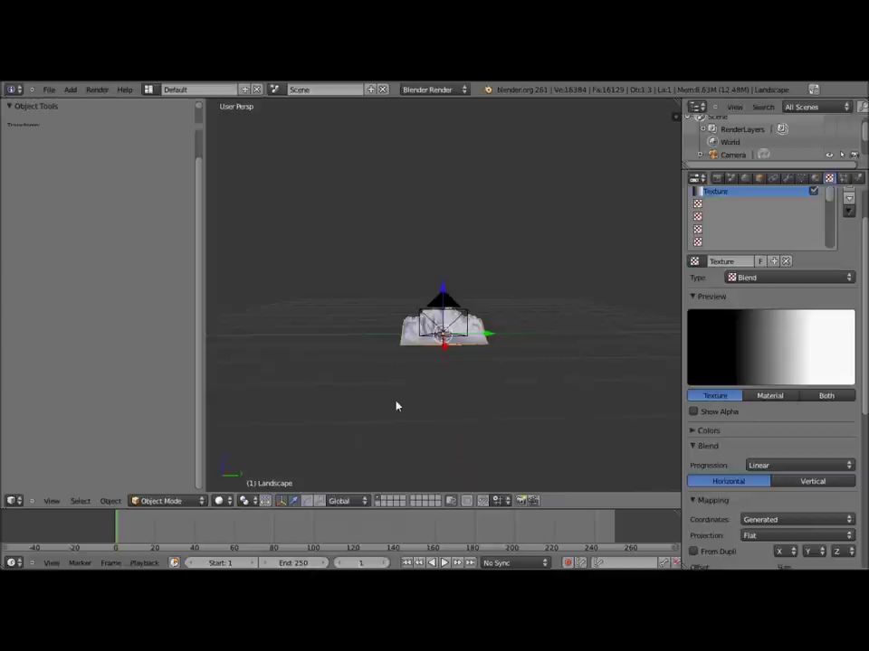
key("g")
key("z")
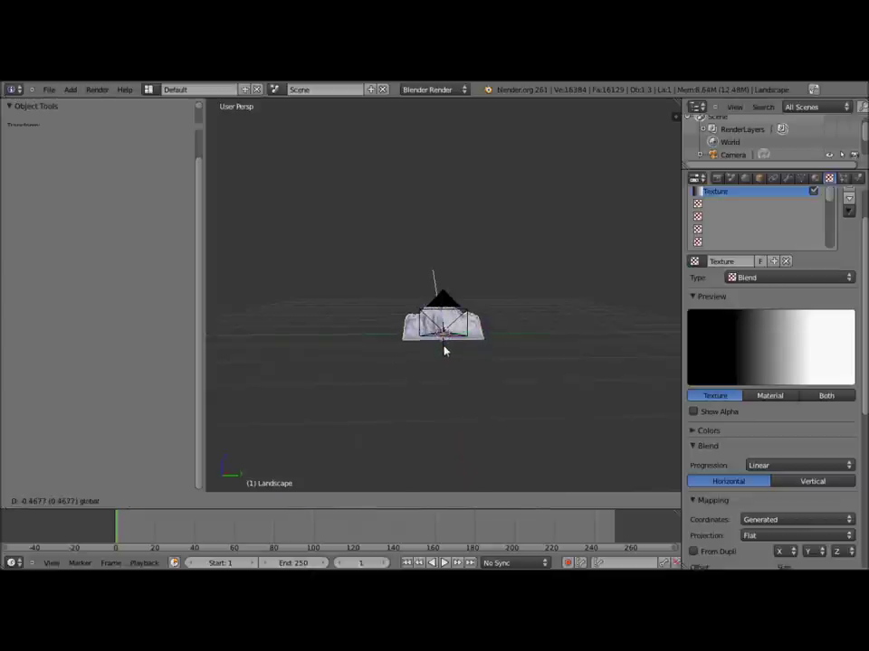
left_click(450, 360)
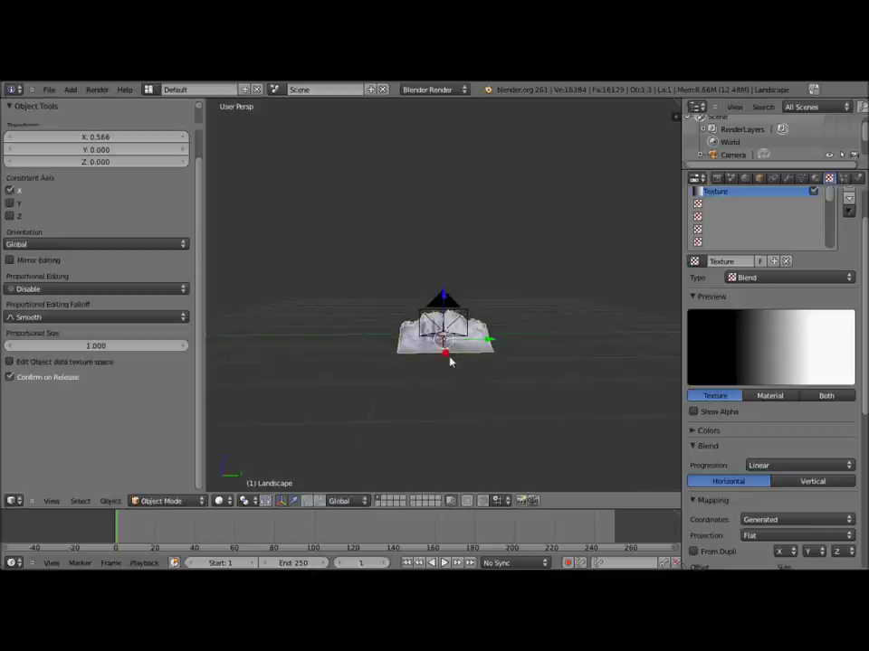
key("KP_0")
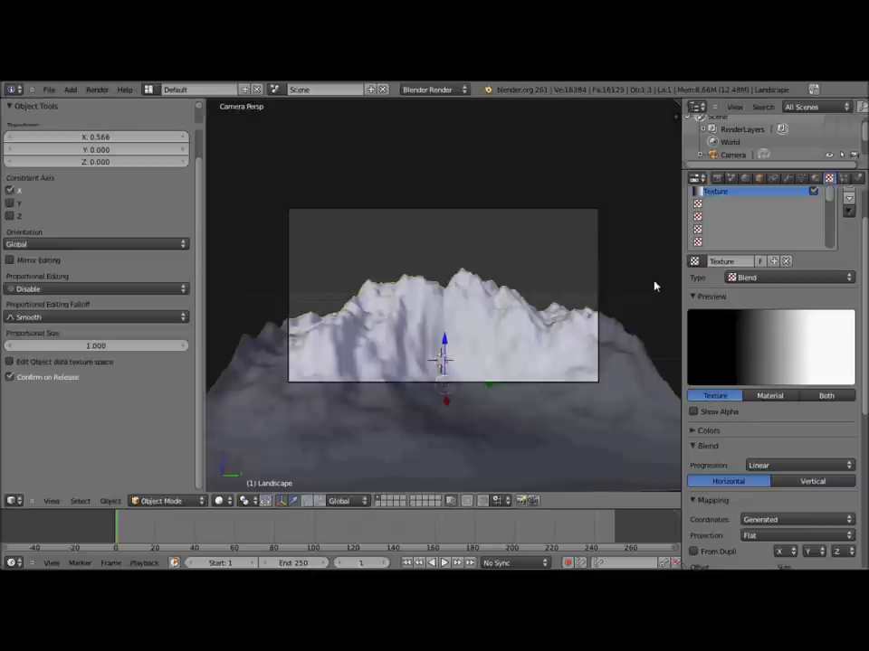
scroll(823, 492, "down", 1)
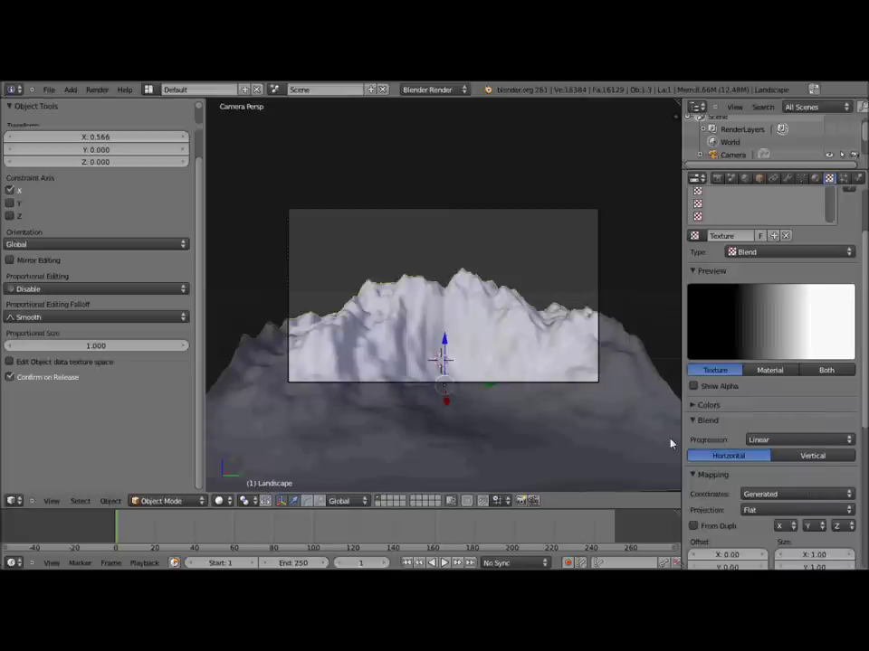
Enable the Blend texture's colour ramp and make its first stop an opaque dark green.
left_click(692, 405)
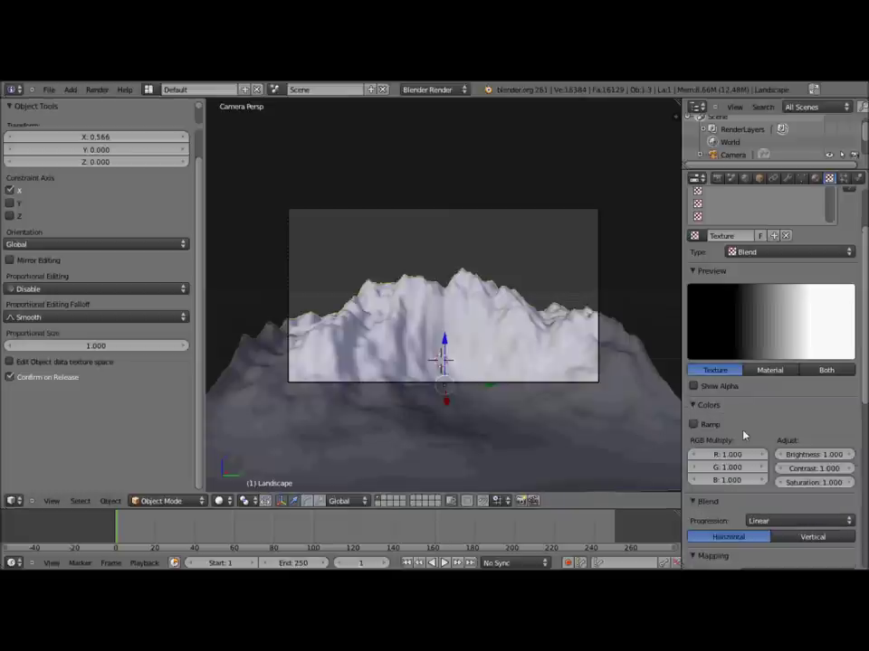
left_click(694, 424)
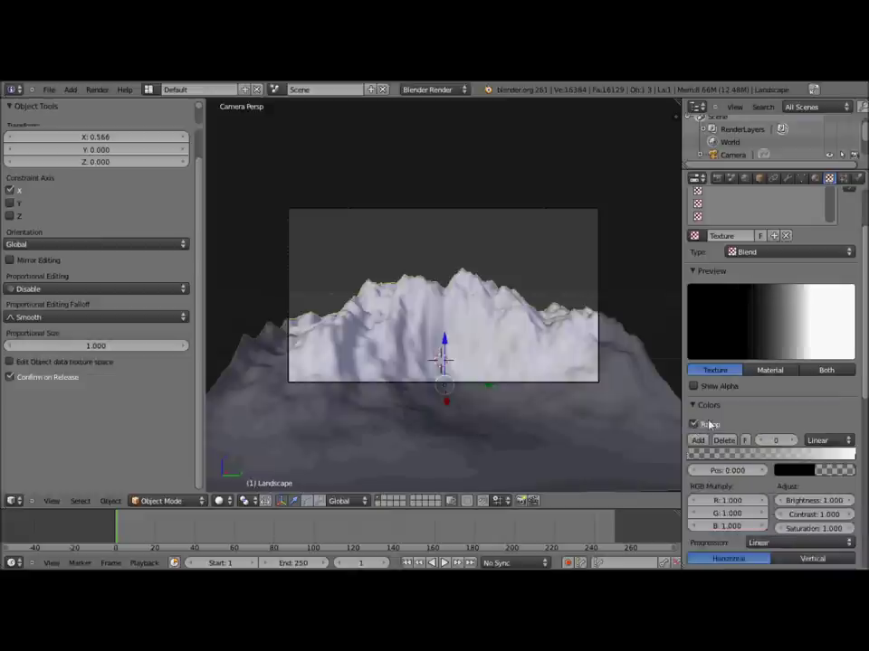
scroll(752, 421, "down", 2)
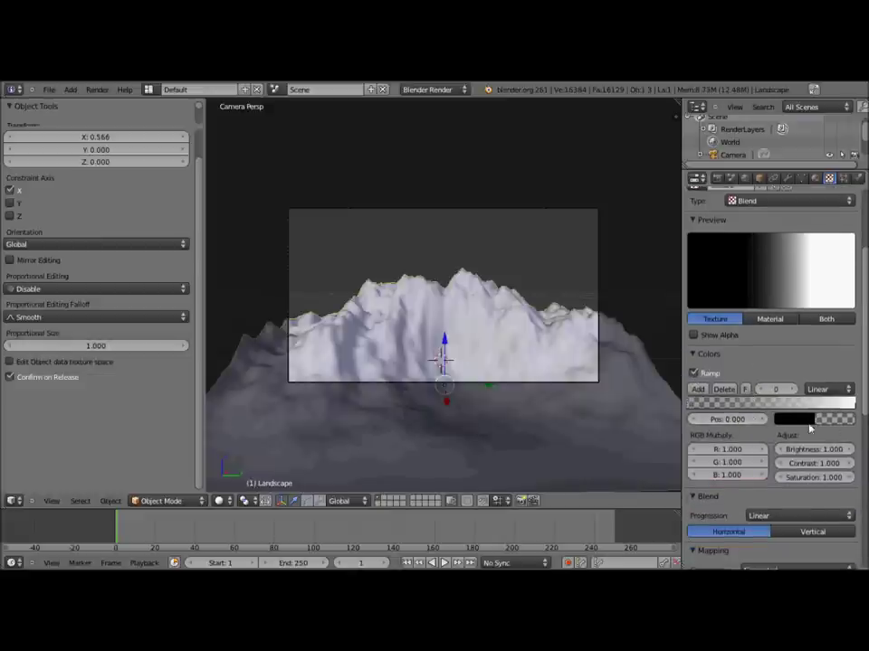
left_click(805, 420)
left_click_drag(844, 298, 844, 283)
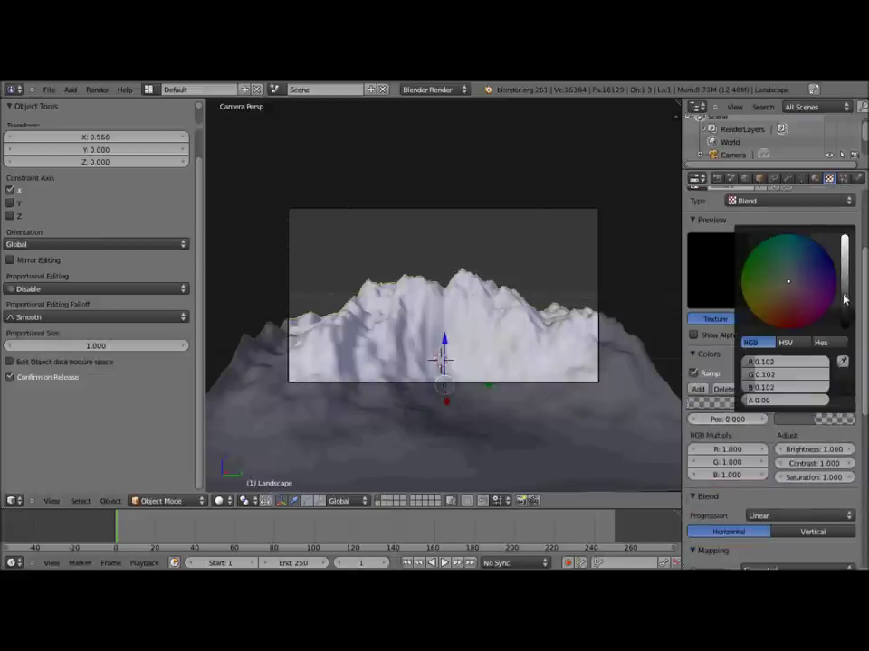
left_click_drag(783, 287, 749, 274)
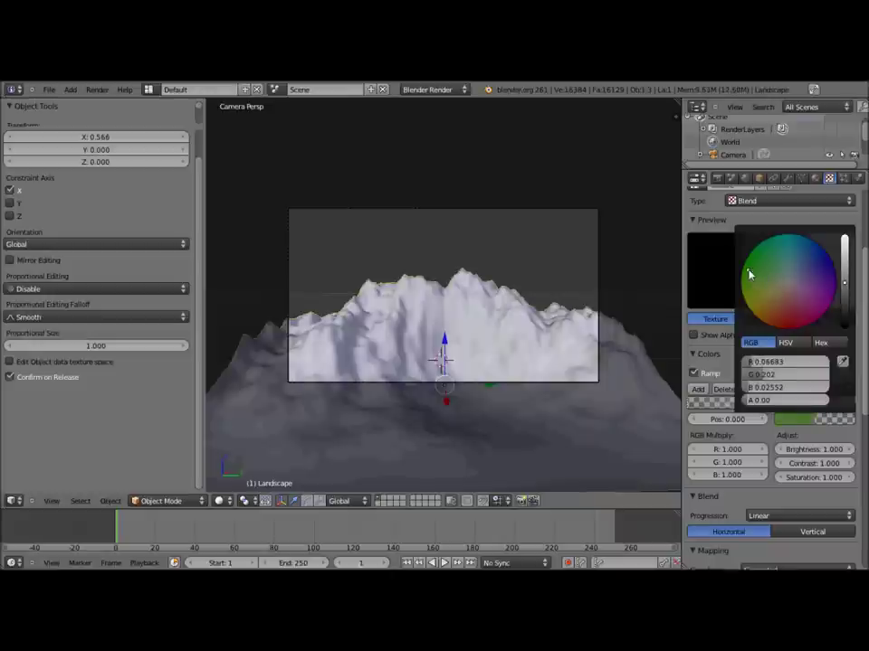
left_click(824, 421)
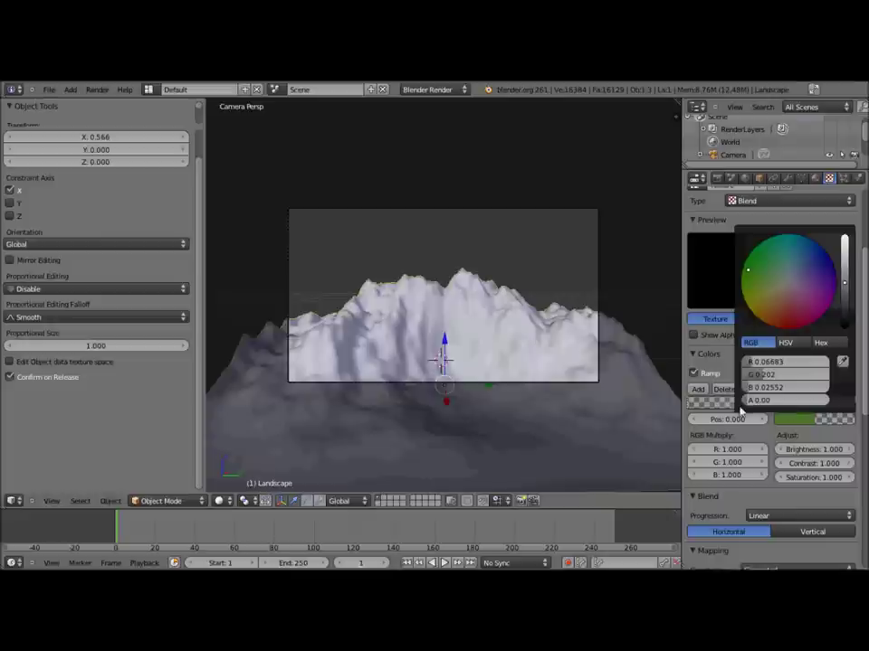
left_click_drag(800, 400, 841, 401)
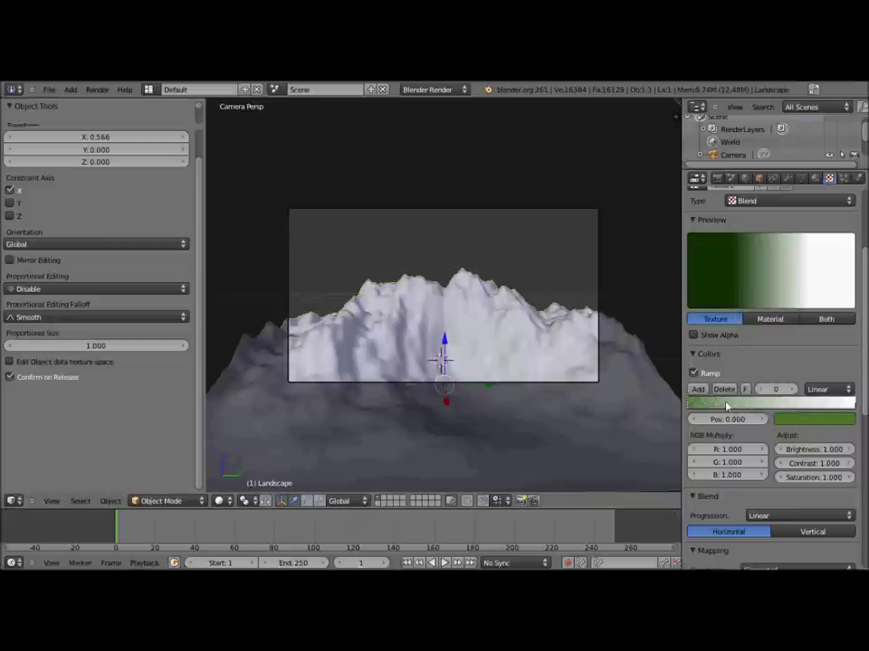
Add a middle ramp stop and colour it brown.
left_click(698, 389)
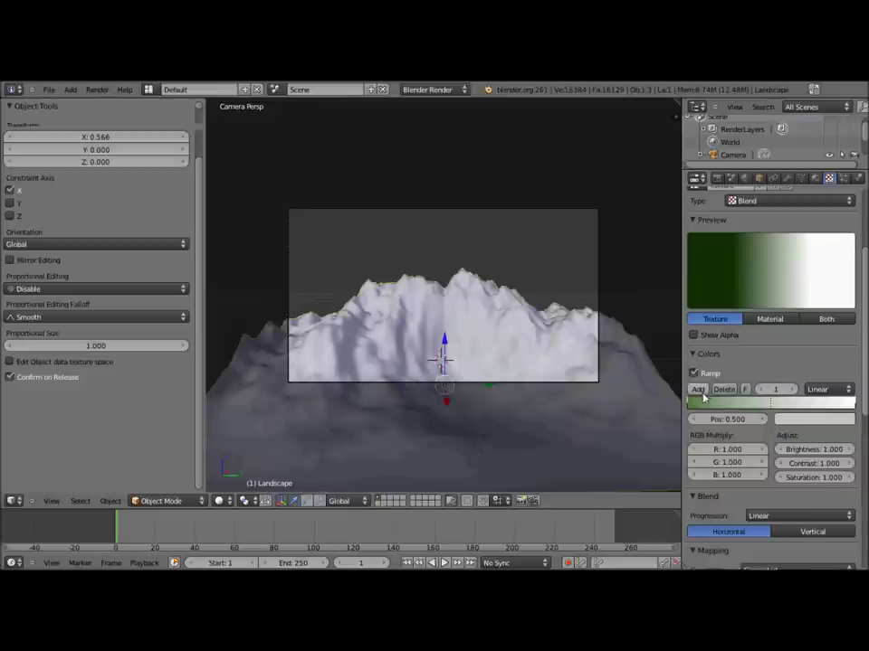
left_click(805, 423)
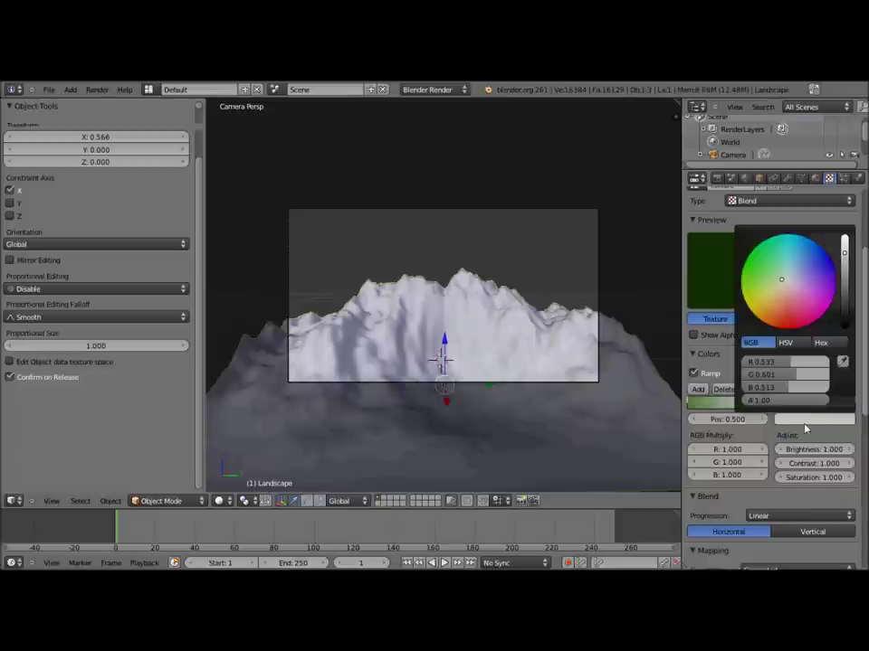
left_click(782, 299)
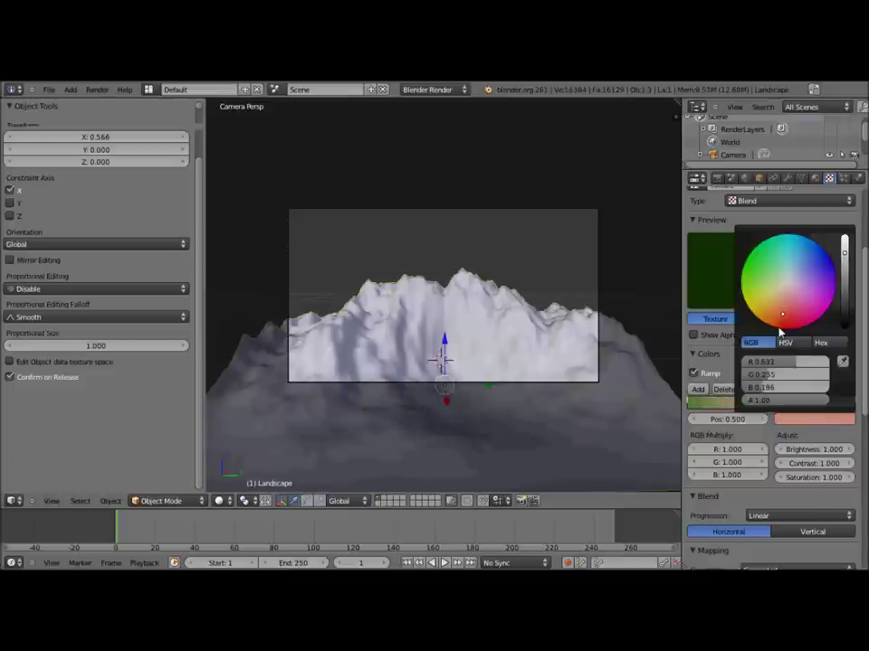
left_click_drag(780, 311, 771, 328)
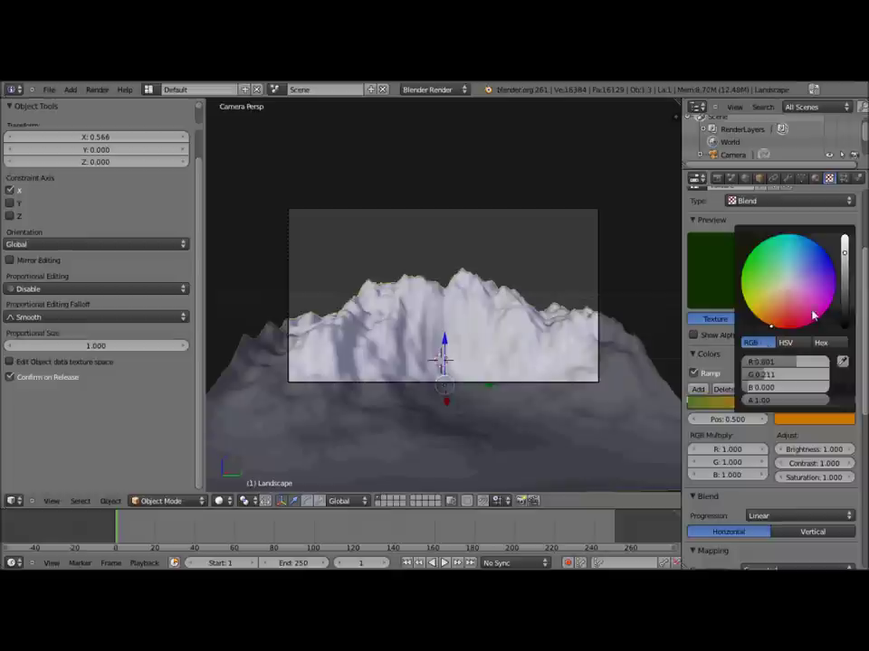
left_click_drag(845, 252, 865, 386)
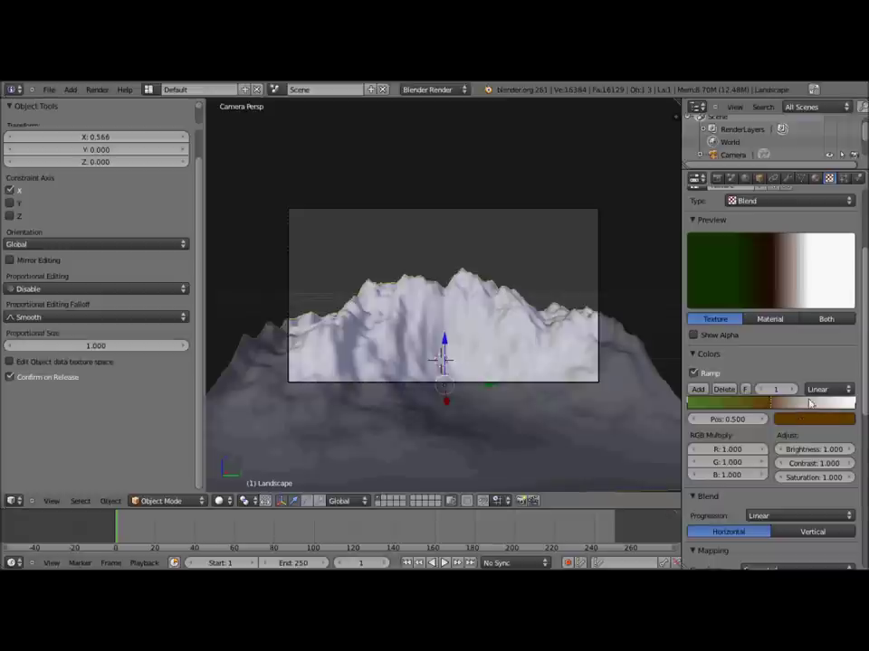
left_click(699, 392)
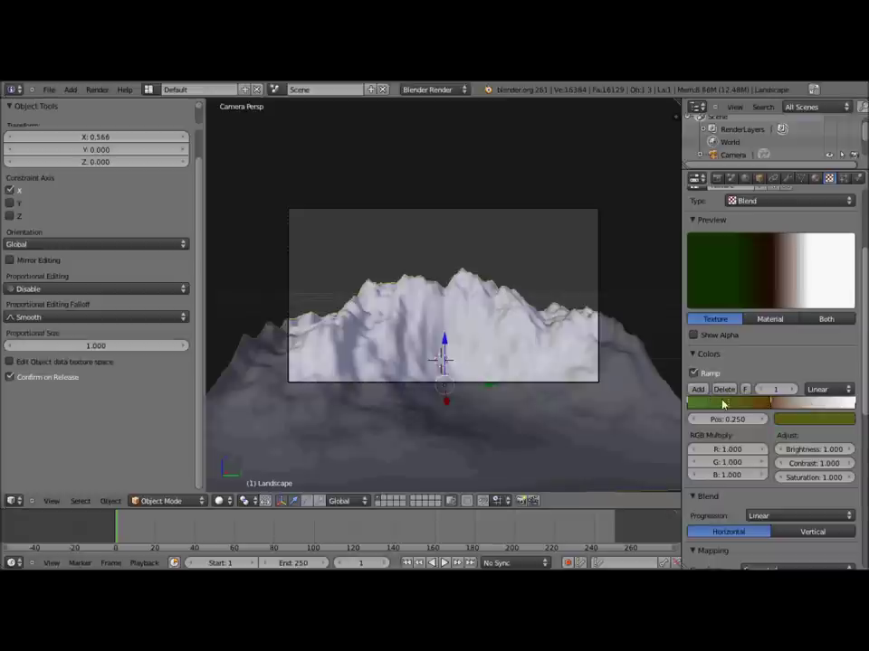
Slide the new stop to the ramp's end and set its colour to 0.886, 0.590, 0.924.
left_click_drag(729, 403, 853, 409)
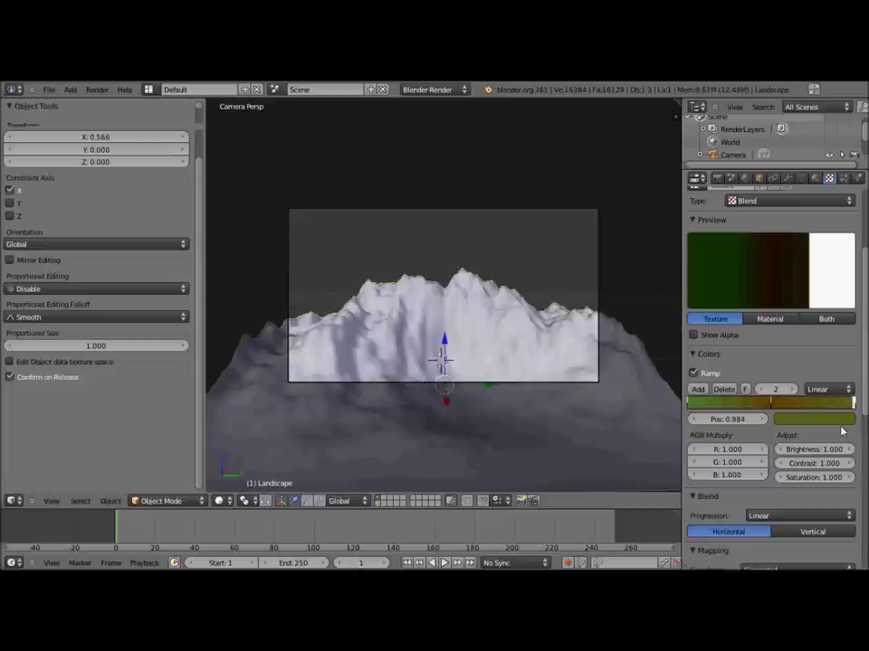
left_click(841, 422)
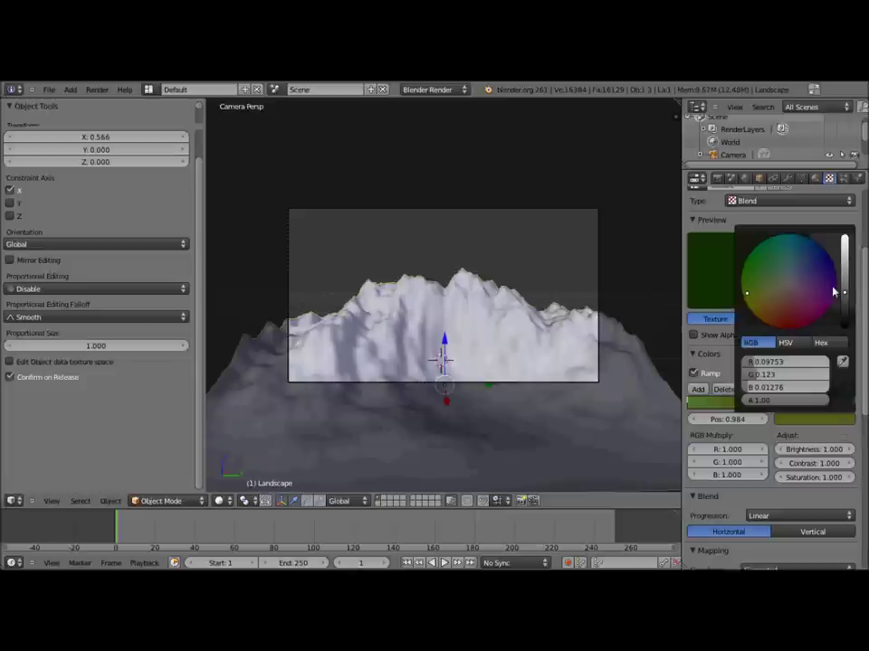
left_click(783, 362)
type("0.542")
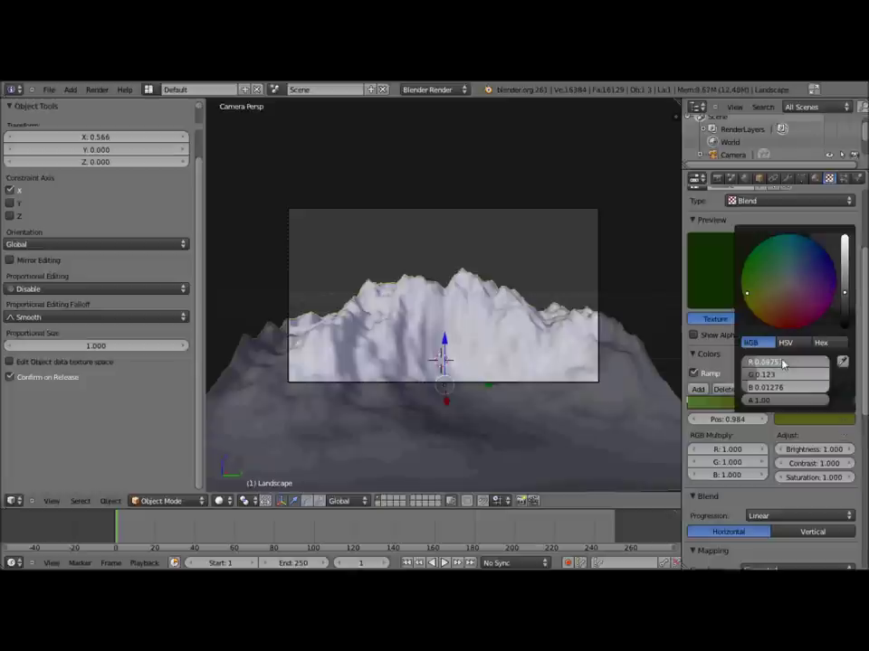
key("Return")
left_click(784, 362)
type("0.886")
key("Tab")
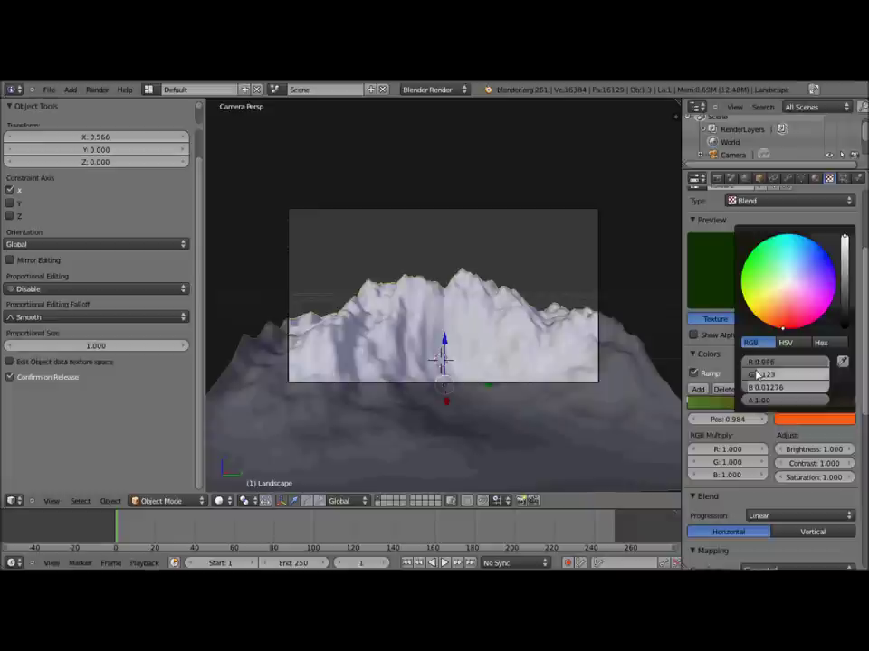
type("0.59")
key("Tab")
type("0.924")
key("Return")
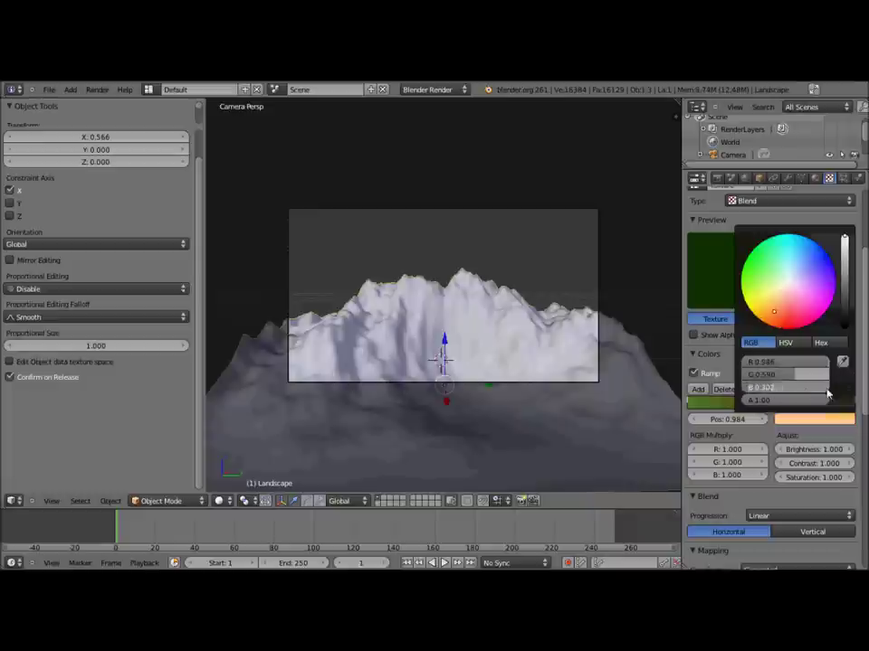
Make the top stop pure white and move the brown stop up to position 0.873.
left_click(799, 374)
type("1")
key("Tab")
type("1")
key("Return")
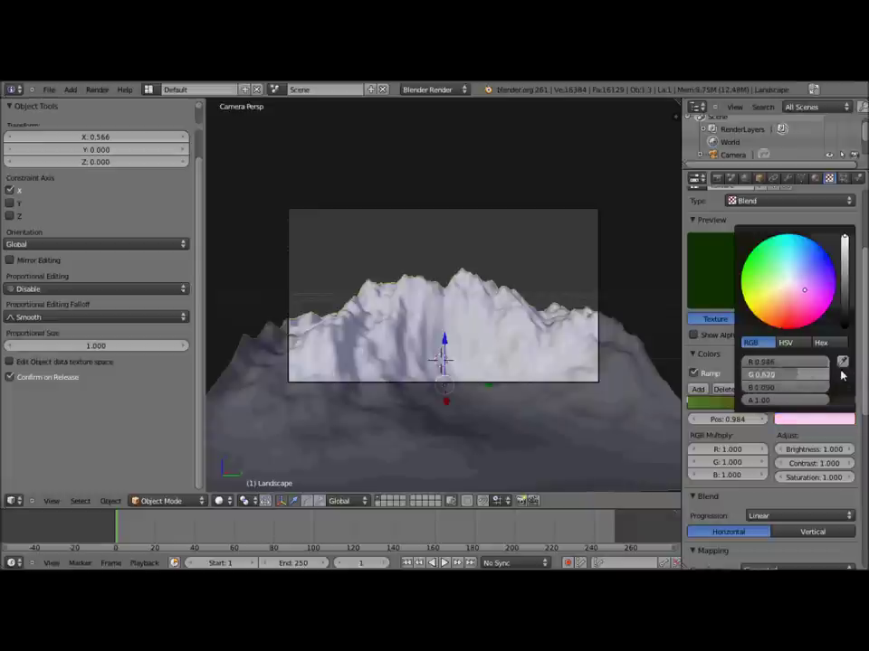
left_click(845, 240)
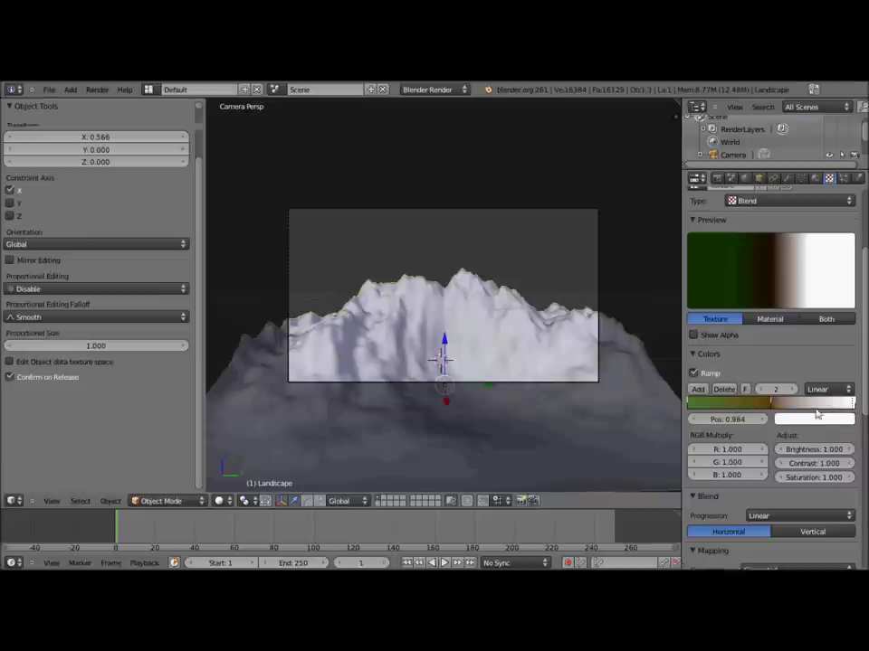
left_click(783, 406)
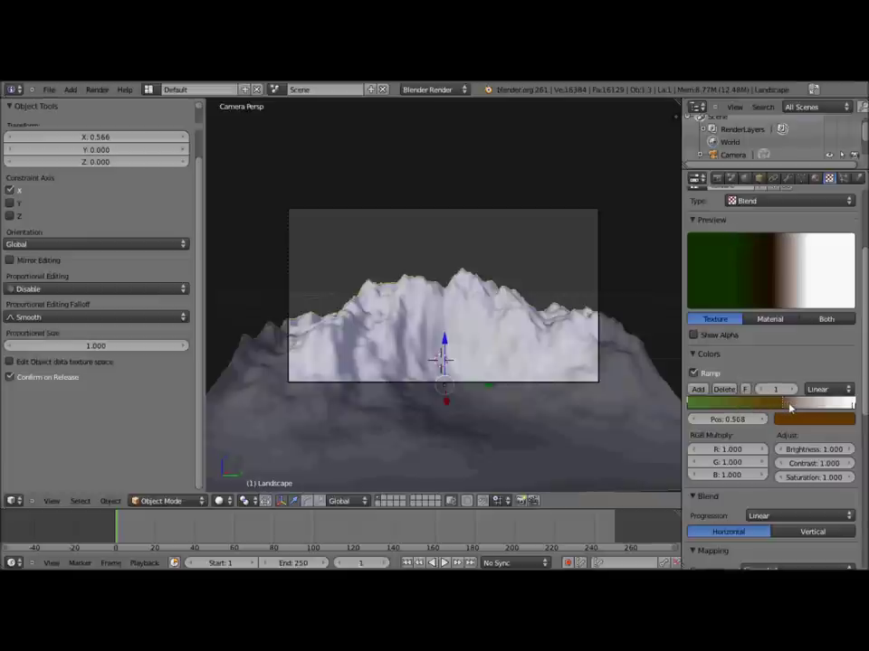
left_click_drag(806, 409, 837, 404)
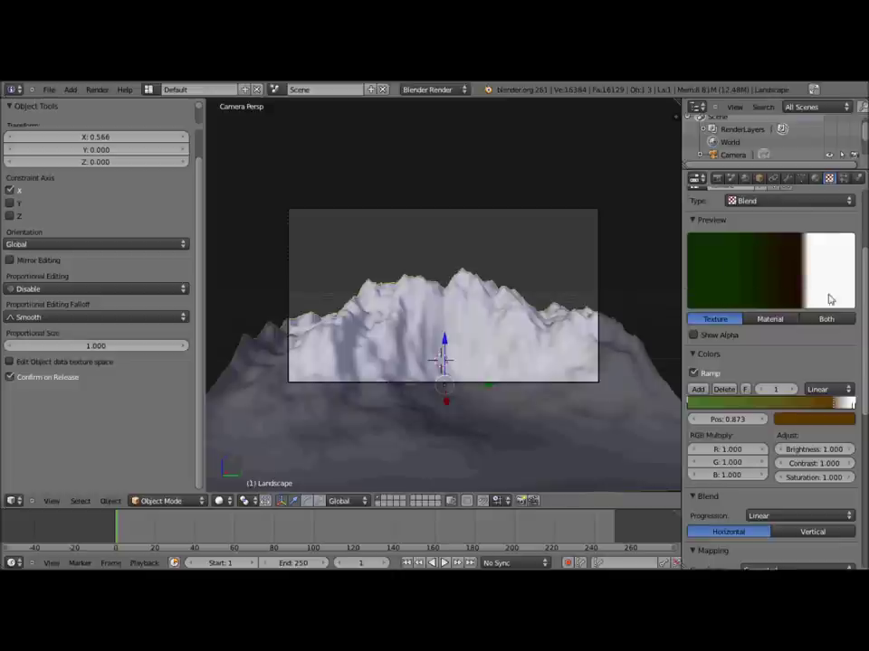
key("F12")
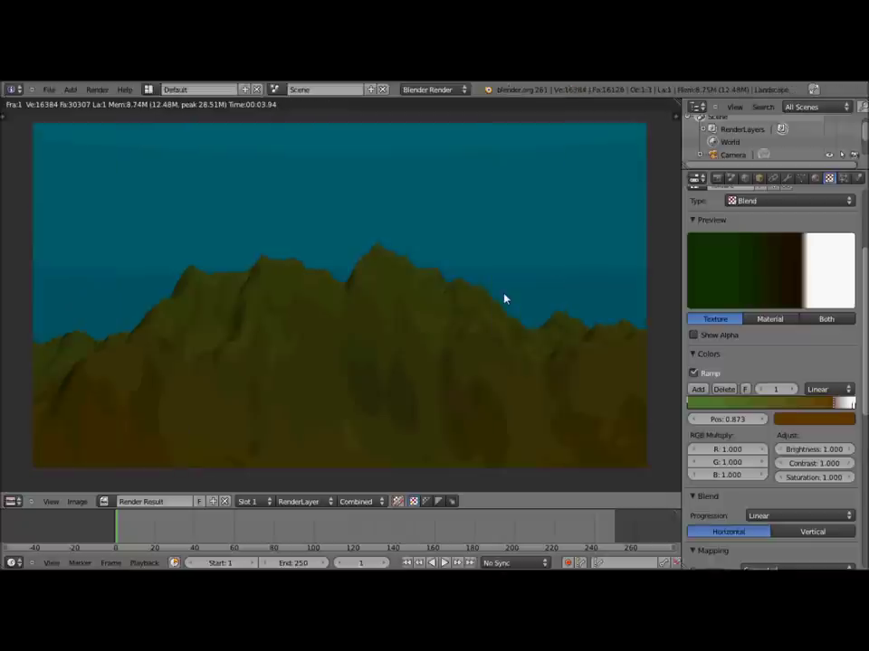
key("Escape")
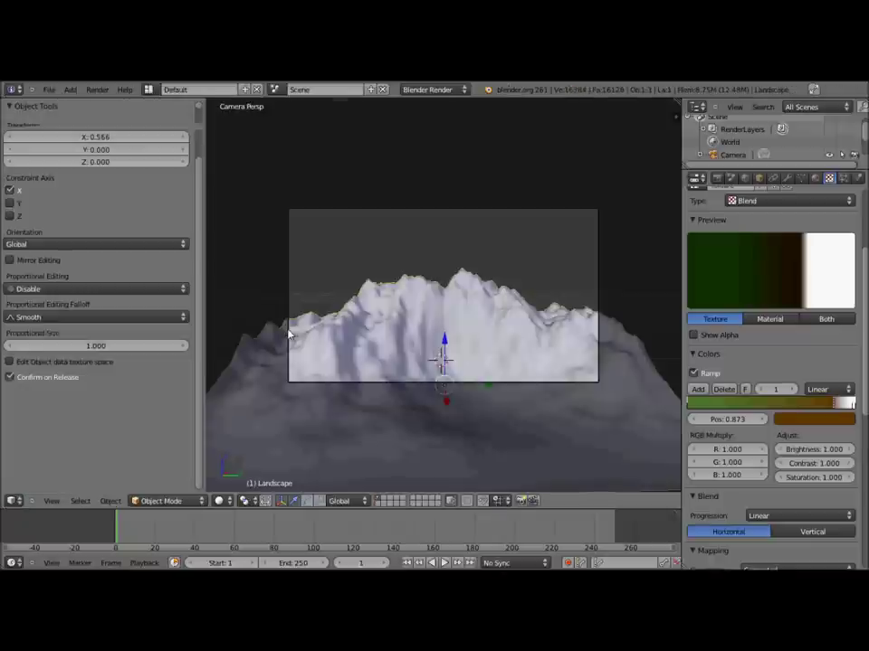
middle_click_drag(401, 349, 422, 352)
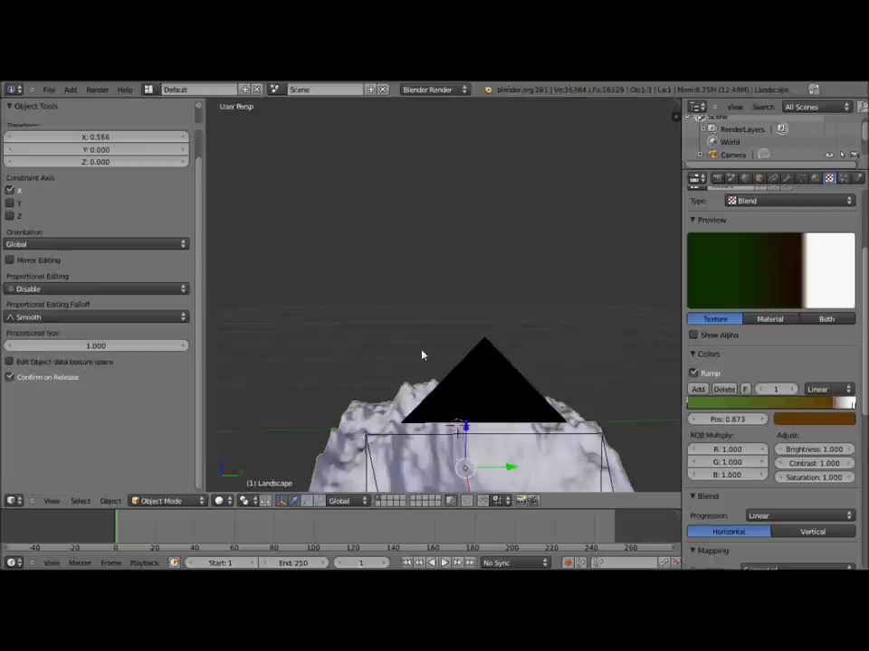
key("KP_7")
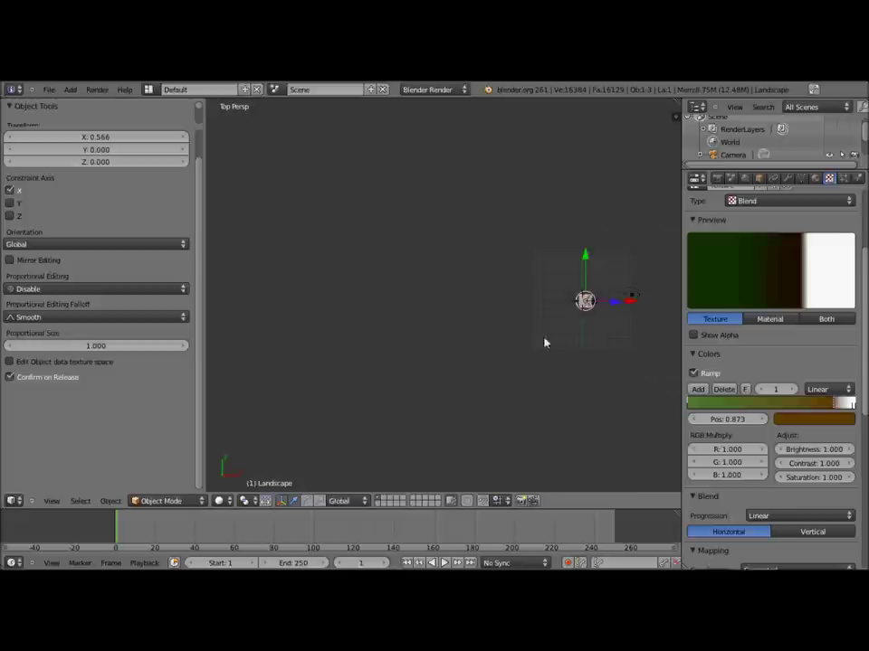
middle_click_drag(533, 348, 431, 304, "shift")
scroll(427, 292, "up", 3)
scroll(427, 293, "up", 3)
middle_click_drag(588, 101, 509, 249, "shift")
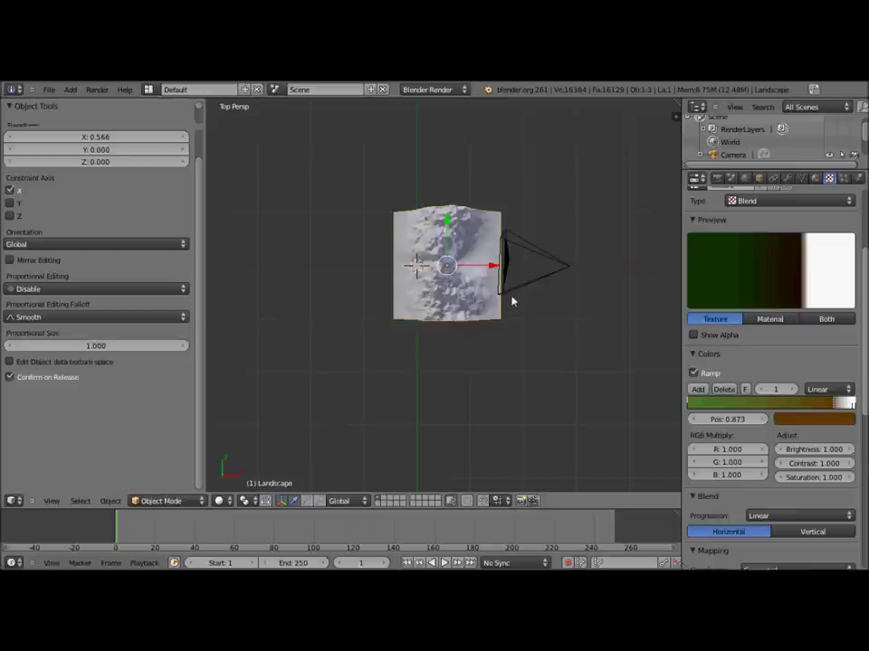
key("KP_0")
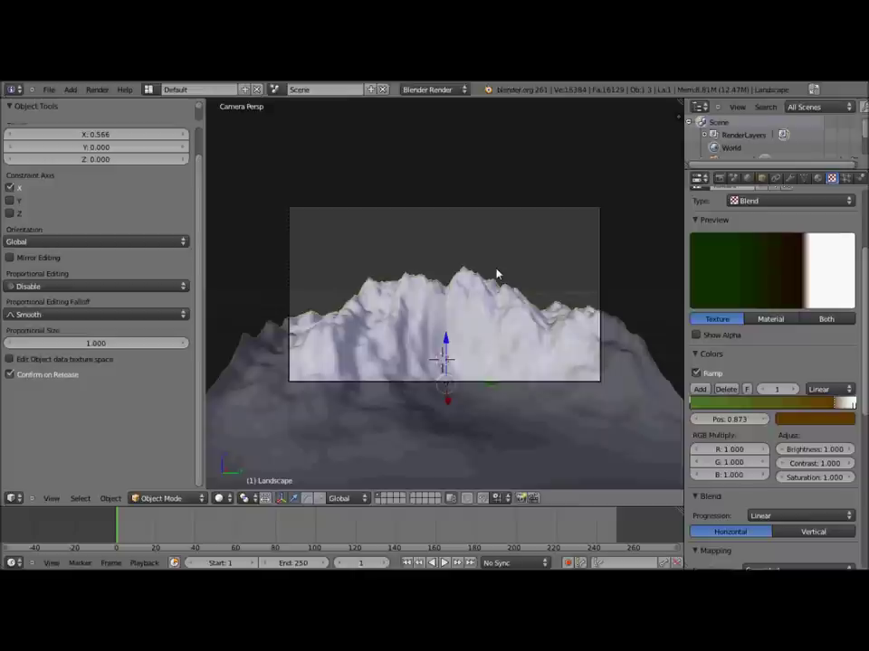
Switch the Blend texture to a Vertical gradient.
scroll(707, 431, "down", 3)
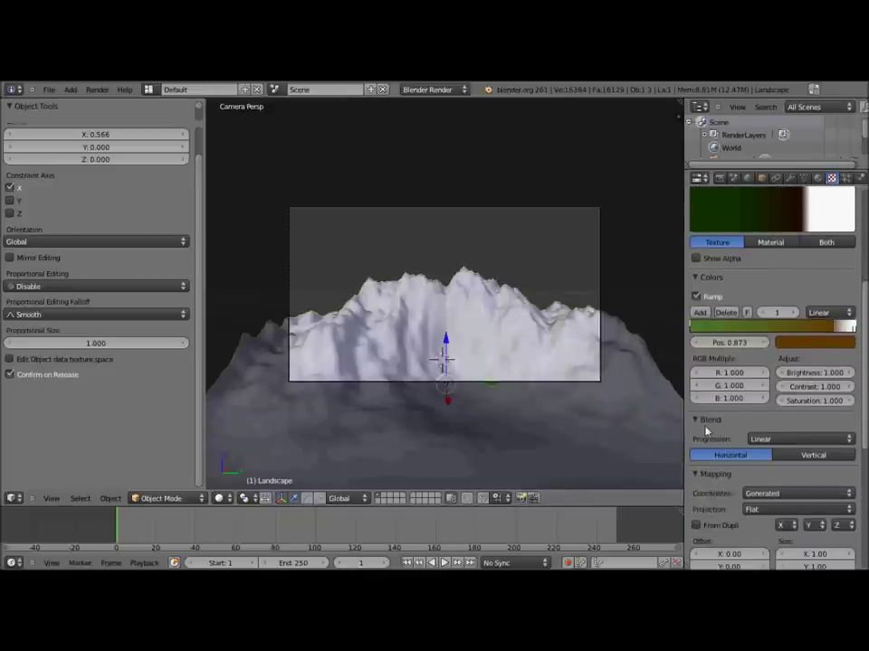
left_click(819, 456)
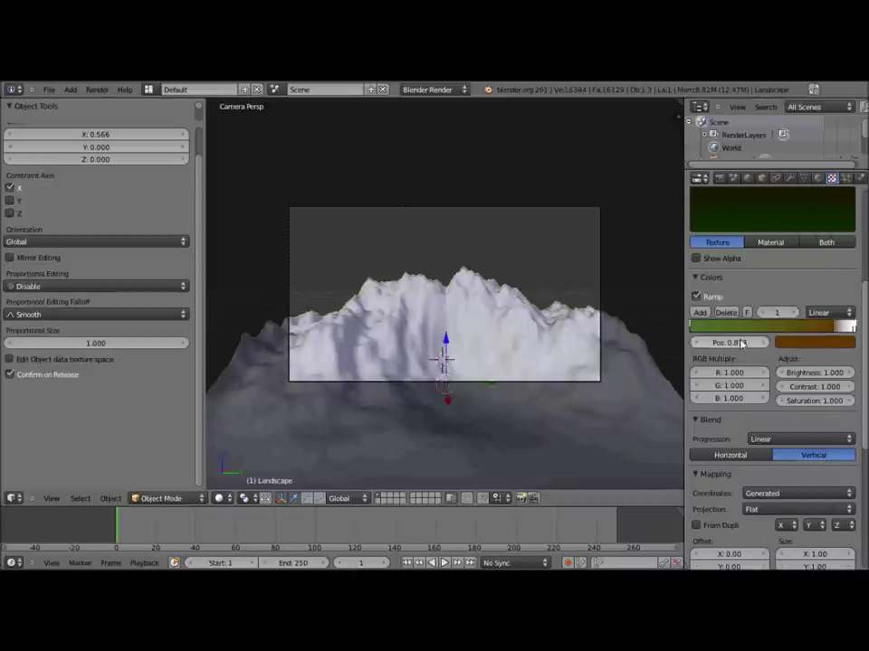
scroll(738, 345, "up", 3)
Map the texture's X and Y axes to Z and render the result.
scroll(740, 345, "down", 3)
scroll(738, 385, "down", 2)
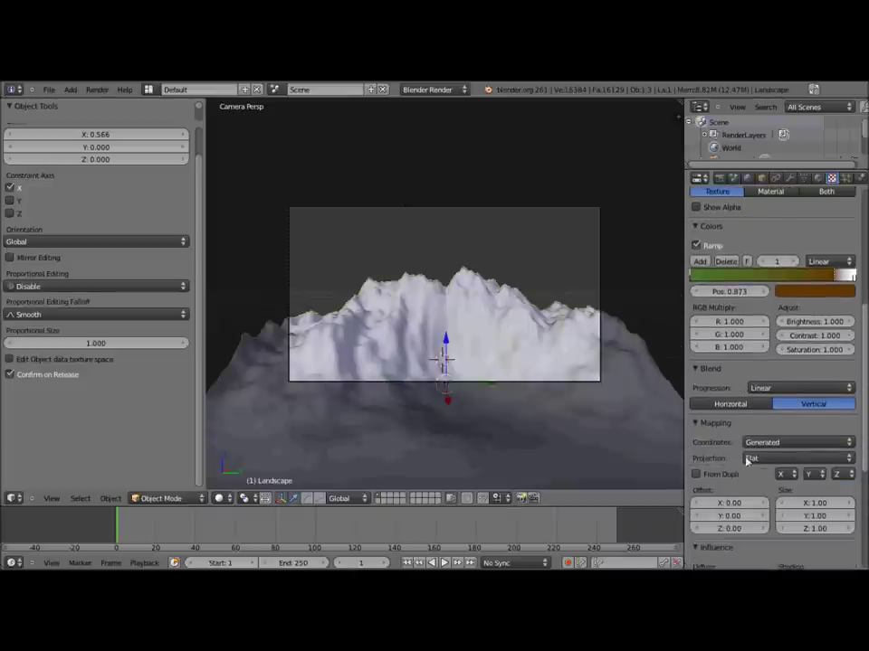
scroll(724, 443, "down", 1)
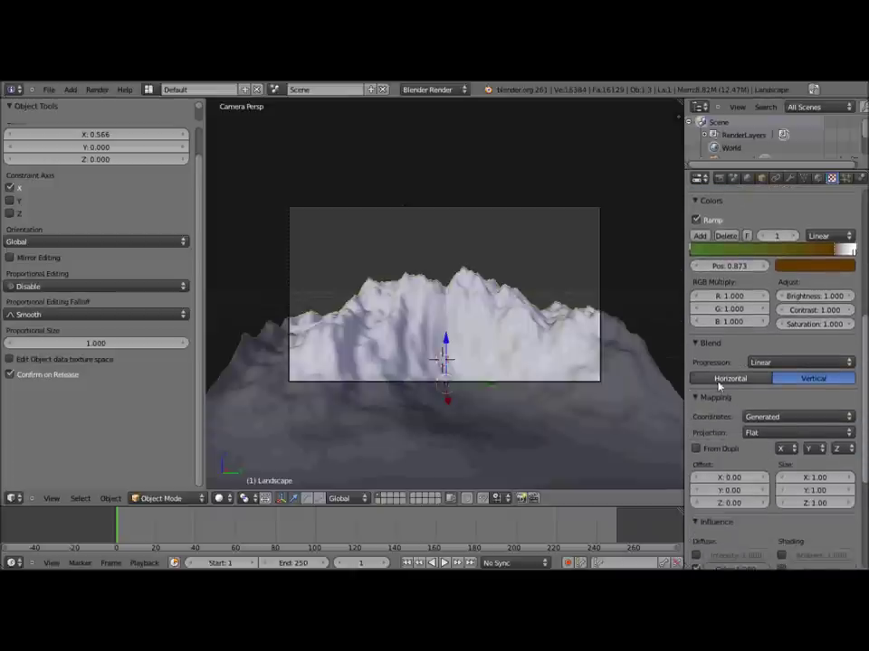
scroll(733, 449, "down", 3)
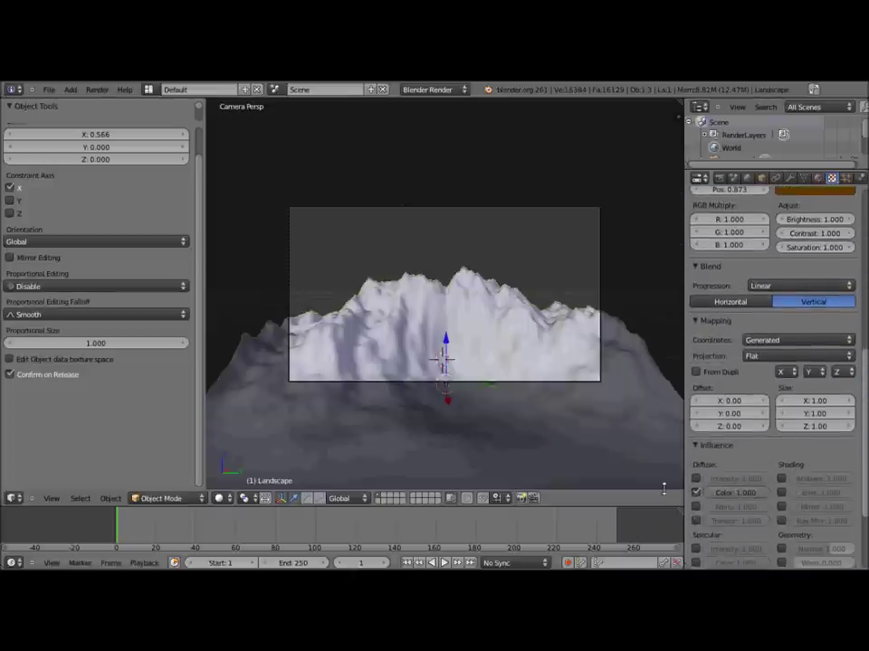
left_click(795, 372)
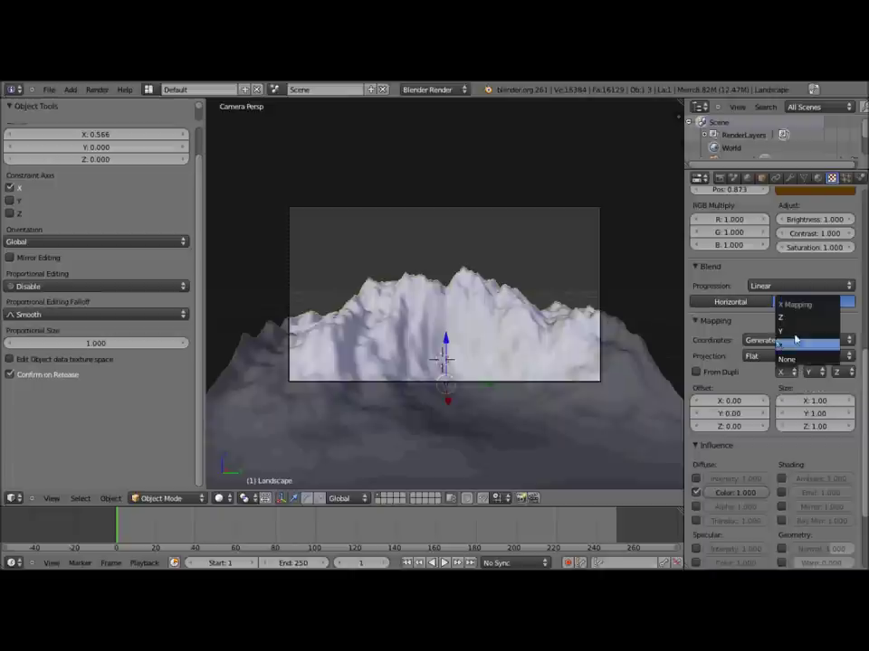
left_click(786, 318)
left_click(812, 372)
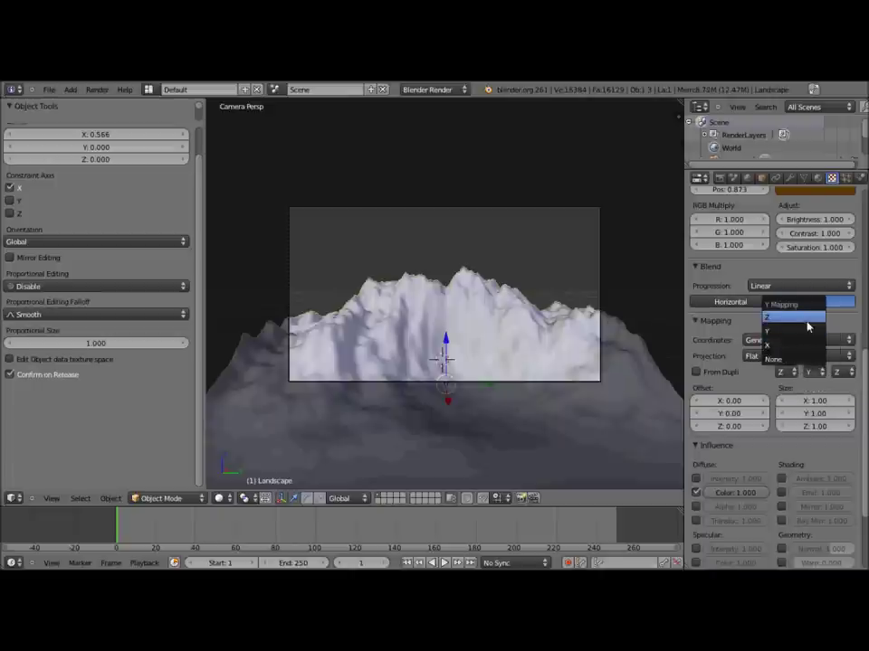
left_click(771, 318)
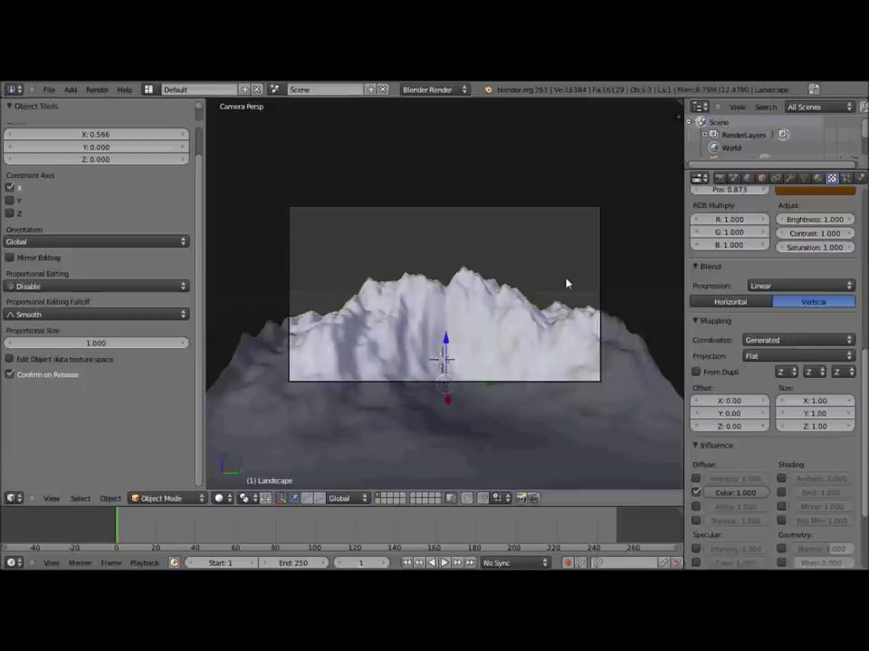
key("F12")
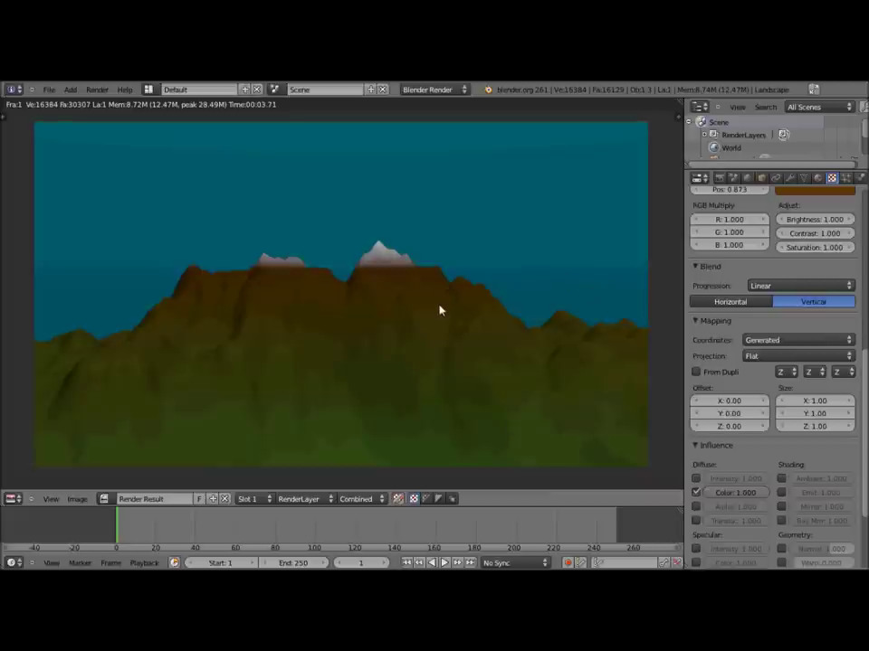
Drop the brown ramp stop to 0.830 and re-render to check the snow line.
key("Escape")
scroll(841, 368, "up", 1)
scroll(841, 368, "up", 2)
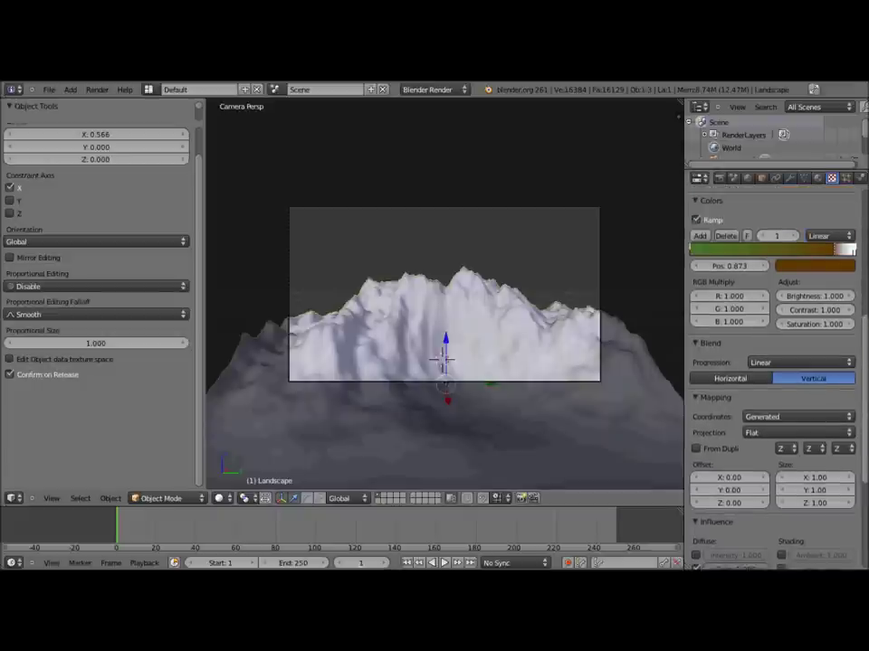
left_click_drag(832, 257, 826, 257)
key("F12")
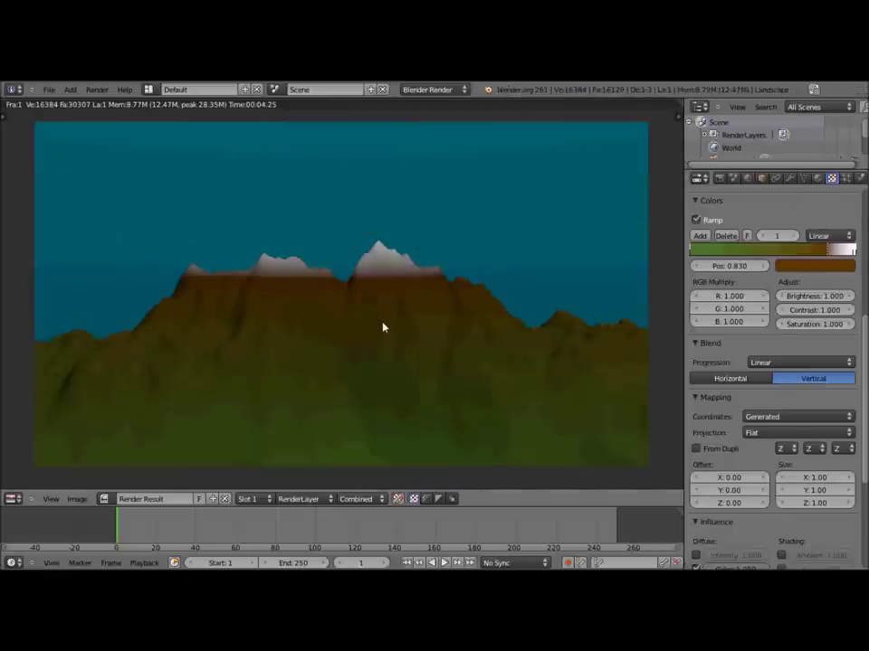
key("Escape")
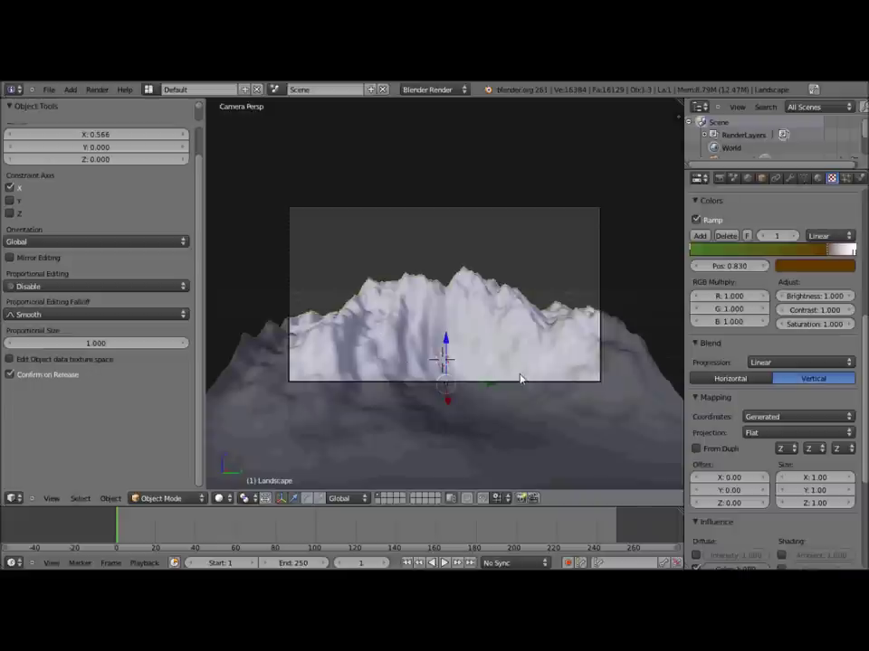
scroll(843, 431, "up", 2)
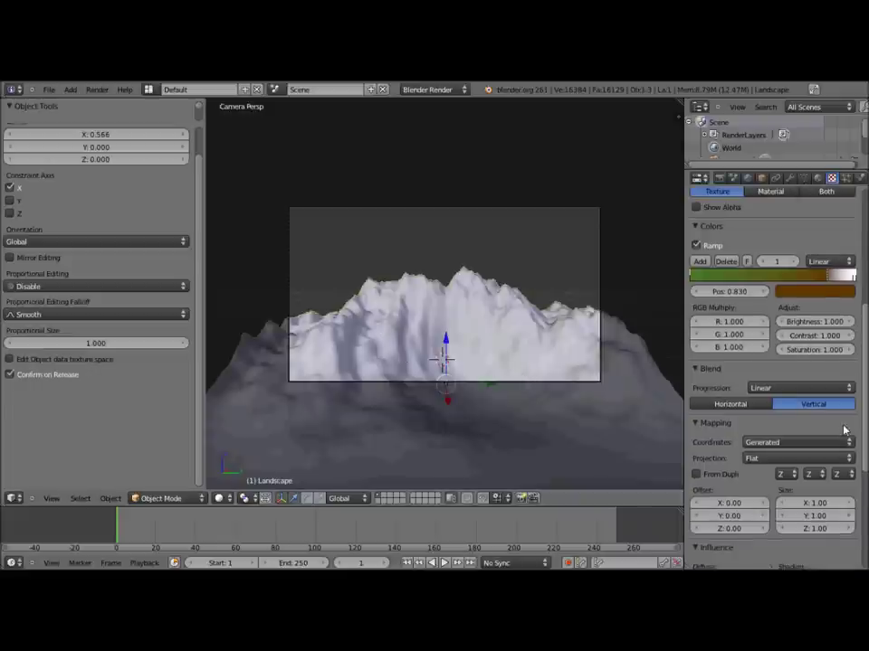
scroll(804, 303, "up", 2)
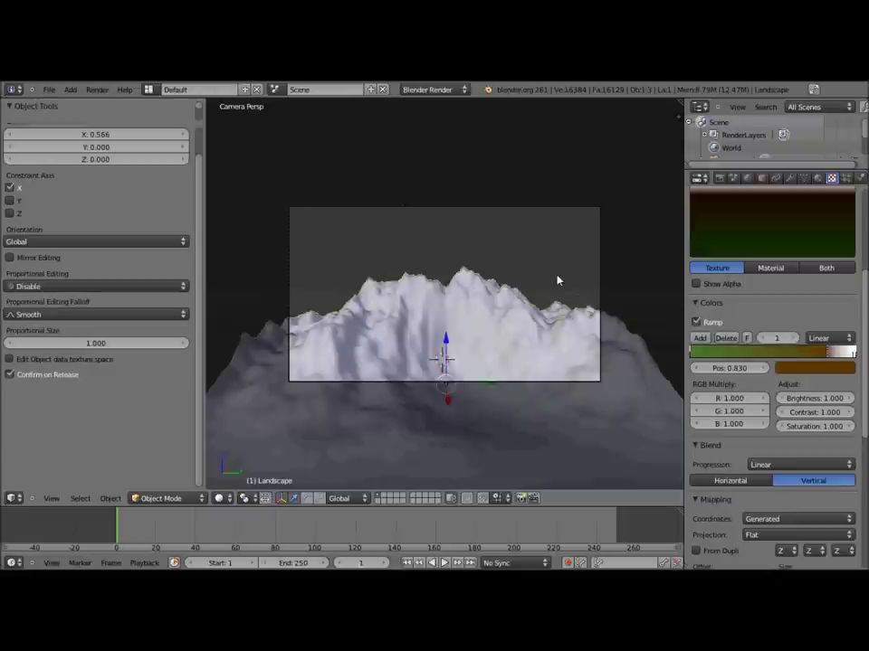
key("F12")
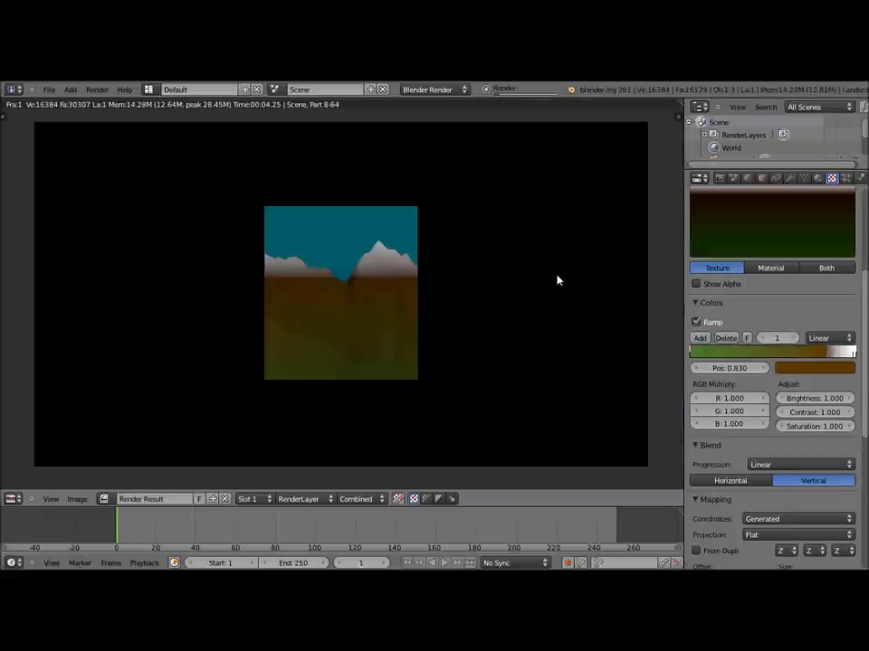